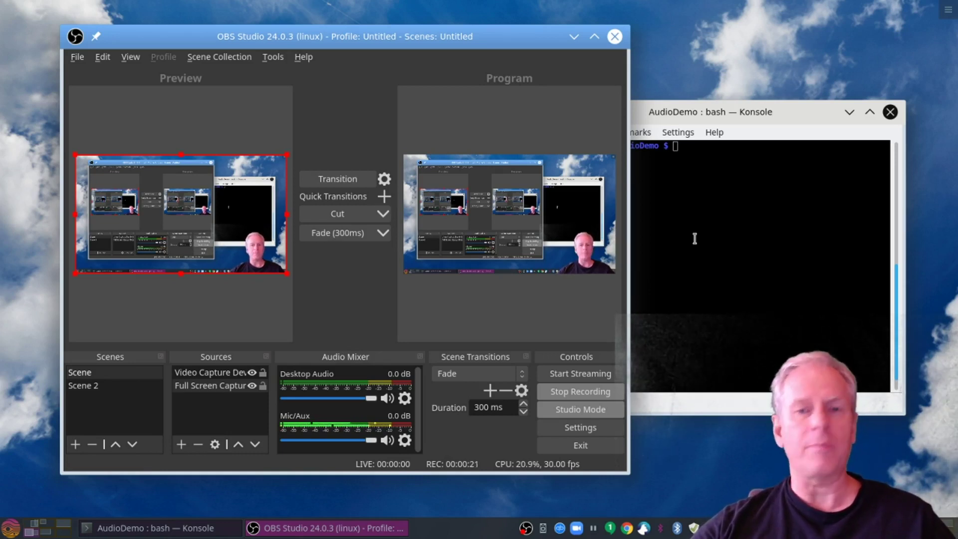
List the files in the AudioDemo folder with ls in the Konsole terminal
click(695, 239)
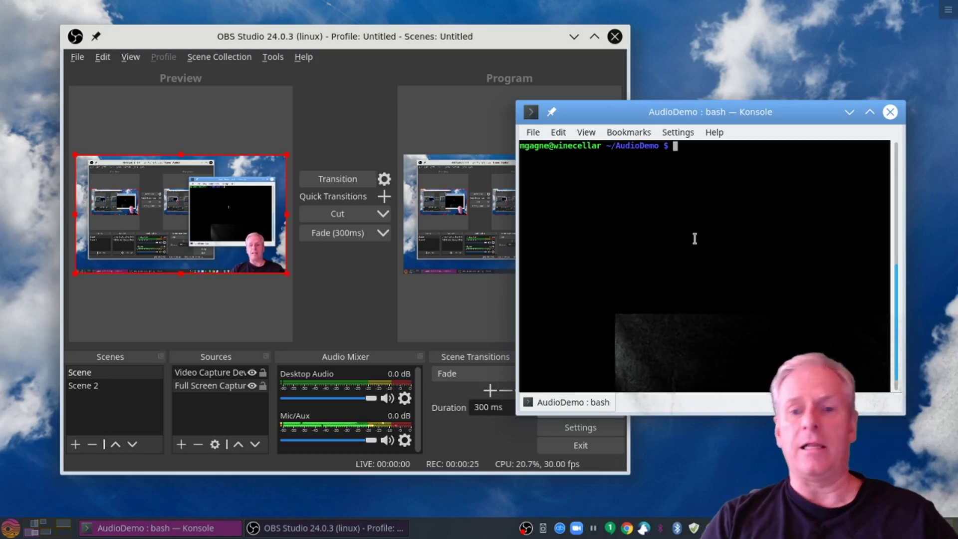
text(ls)
key(Return)
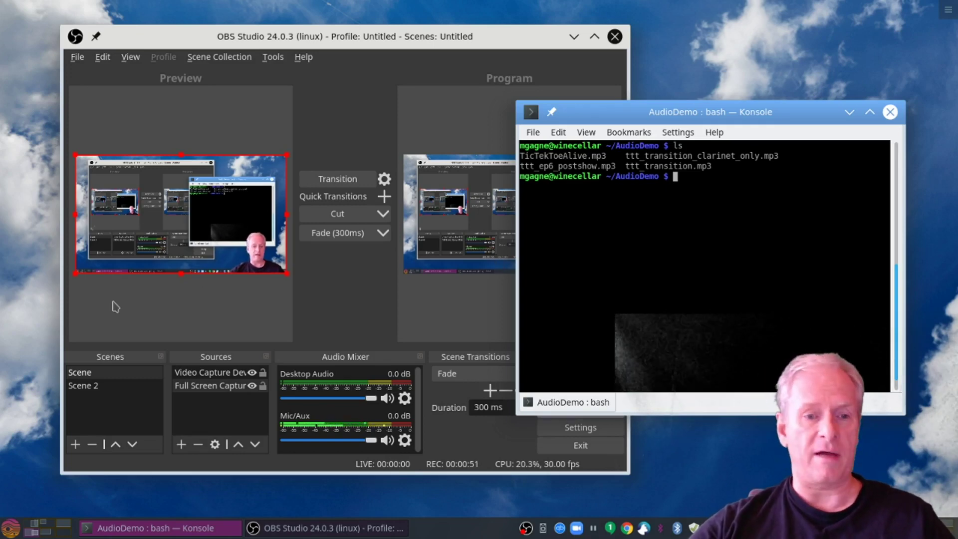
Hide the OBS Studio window and launch Audacity by searching the application launcher for "auda"
key(super+Page_Down)
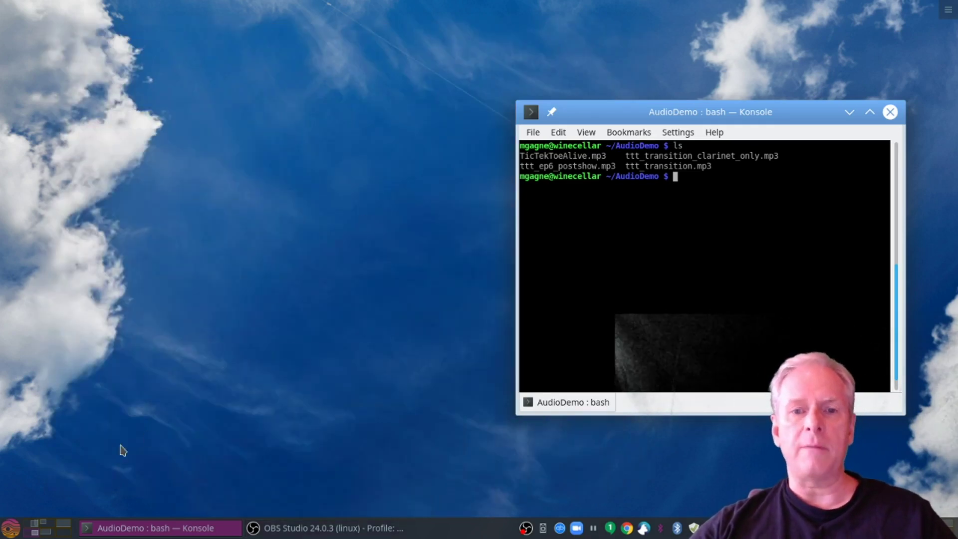
click(10, 528)
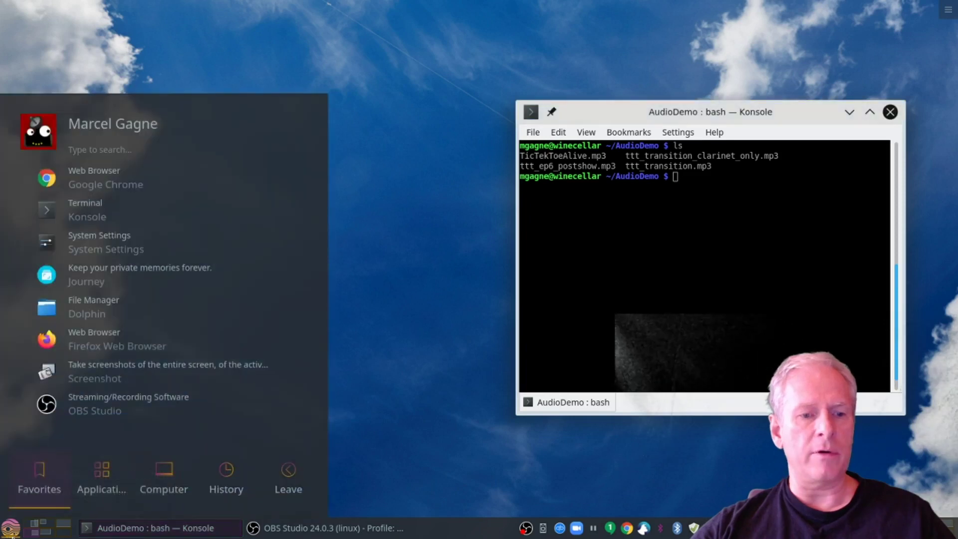
text(auda)
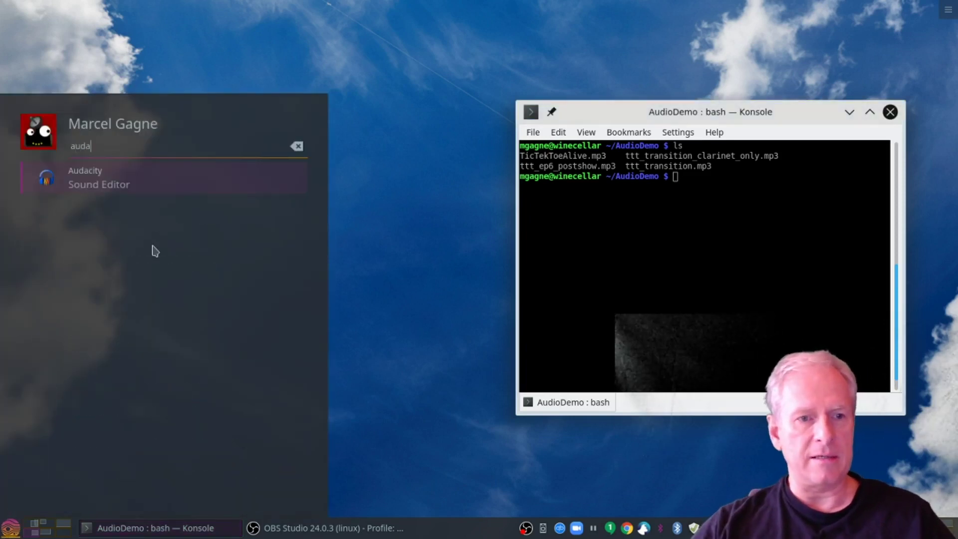
click(147, 179)
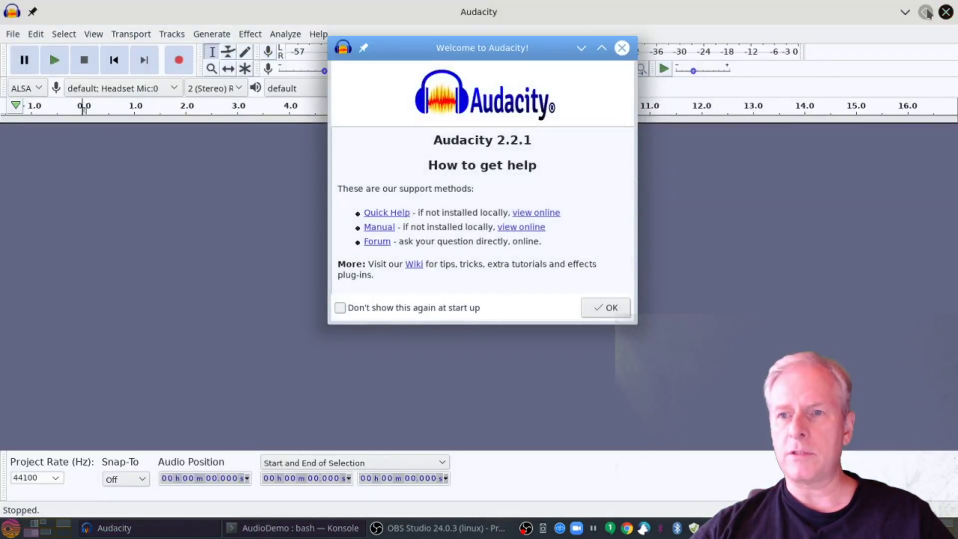
Dismiss the welcome dialog and maximize the Audacity window
click(926, 11)
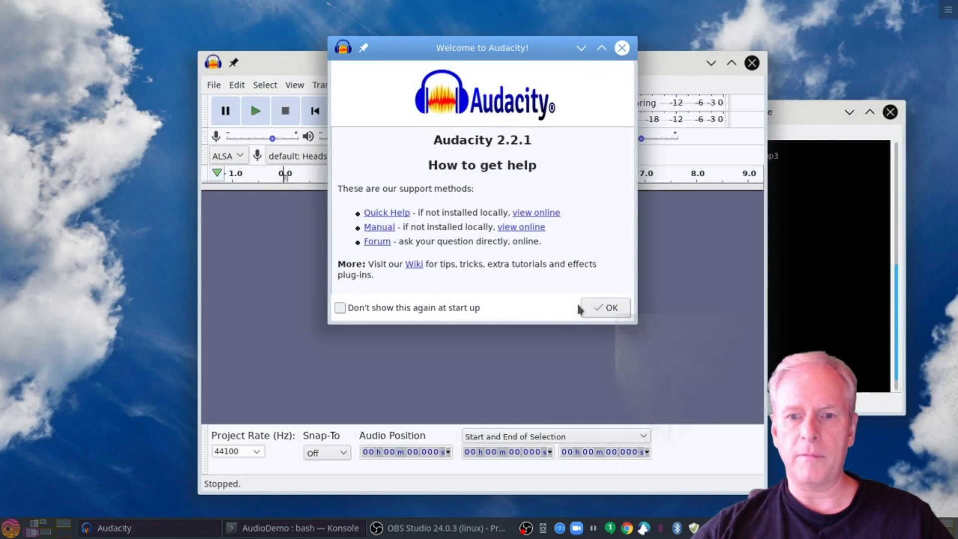
click(606, 308)
drag(198, 51, 23, 18)
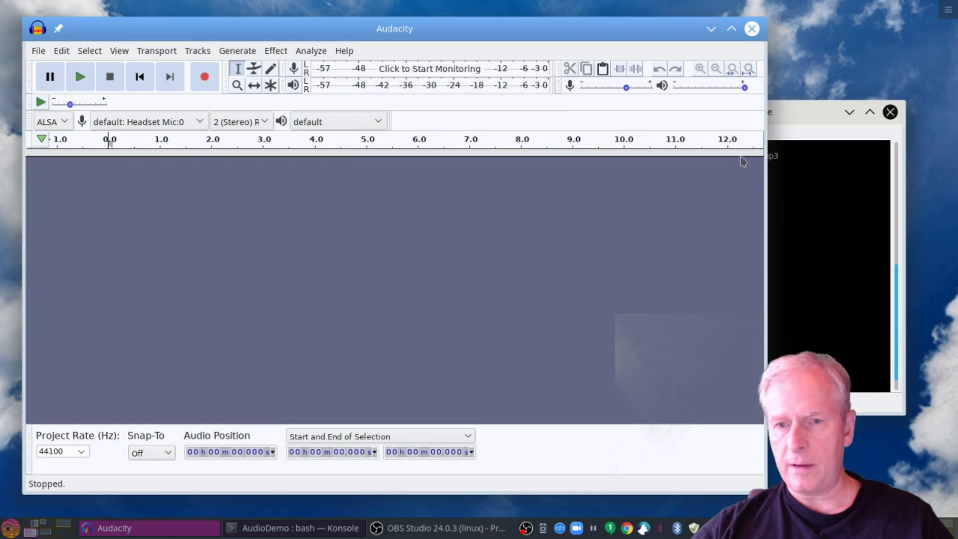
click(732, 29)
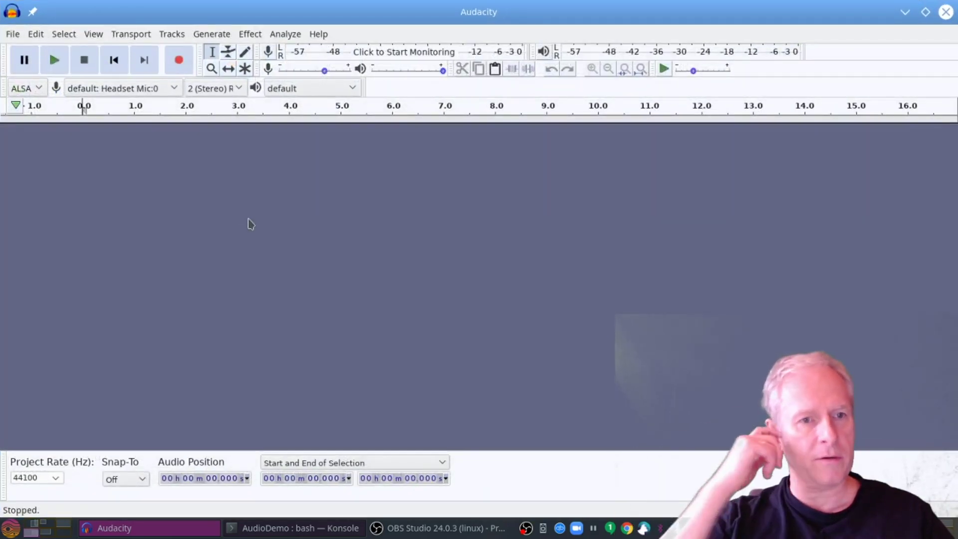
Import the audio file ttt_ep6_postshow.mp3 from the AudioDemo folder into the empty project
click(14, 34)
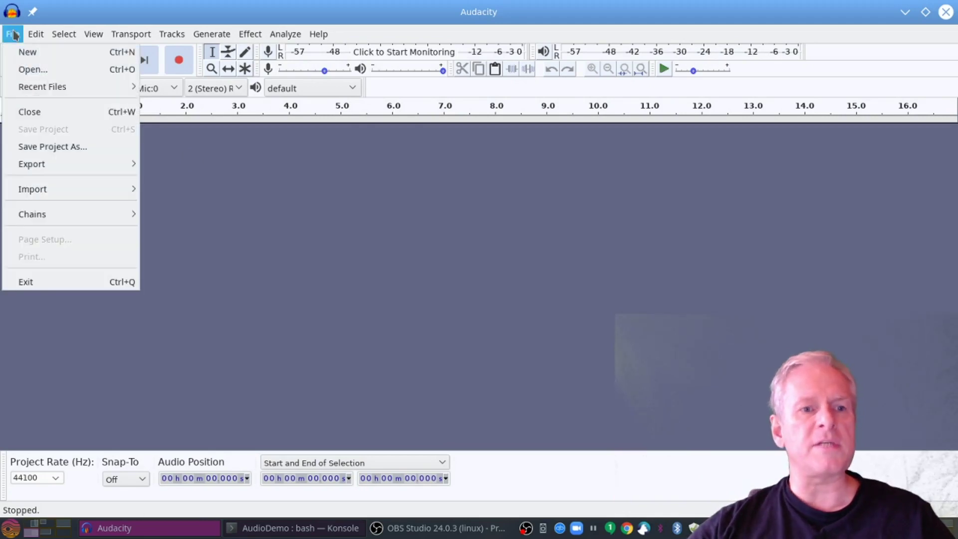
mouse_move(100, 196)
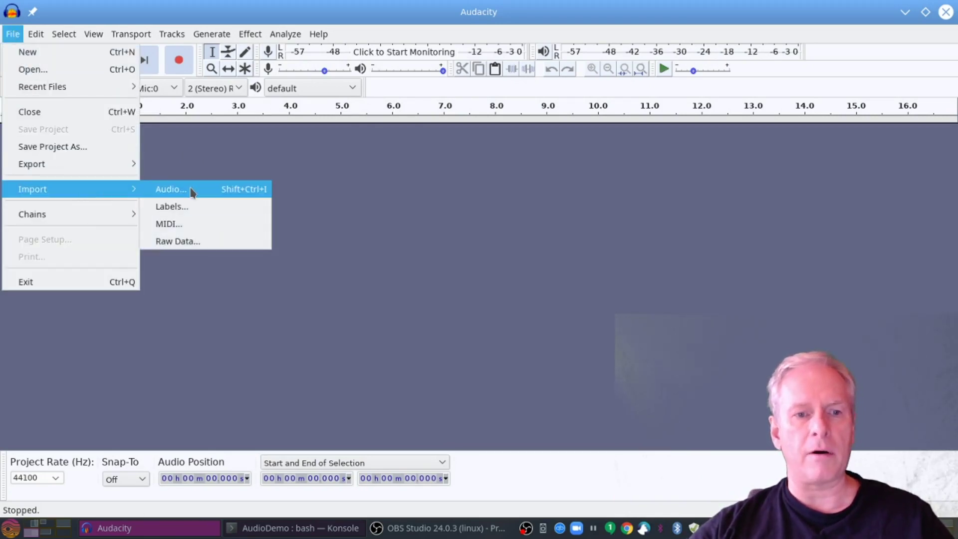
click(171, 190)
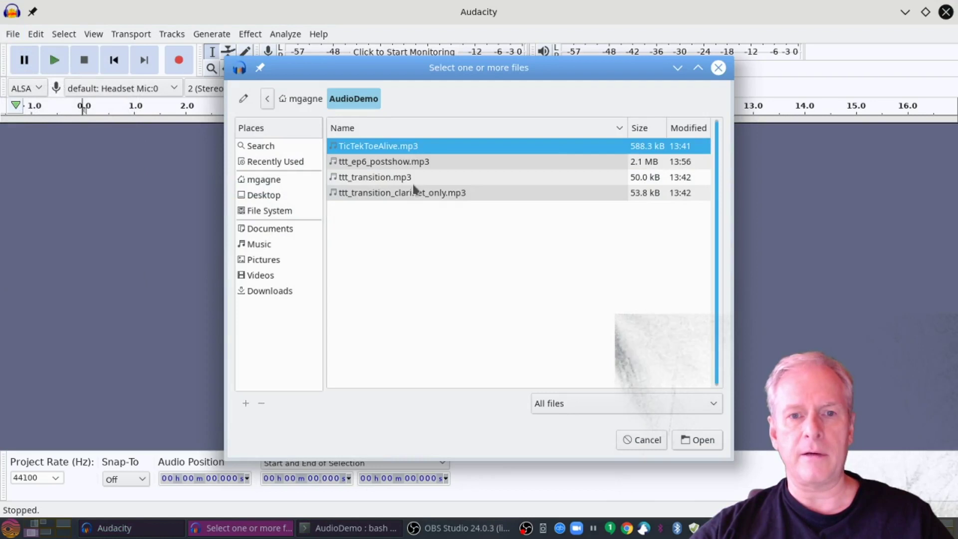
click(403, 166)
click(700, 442)
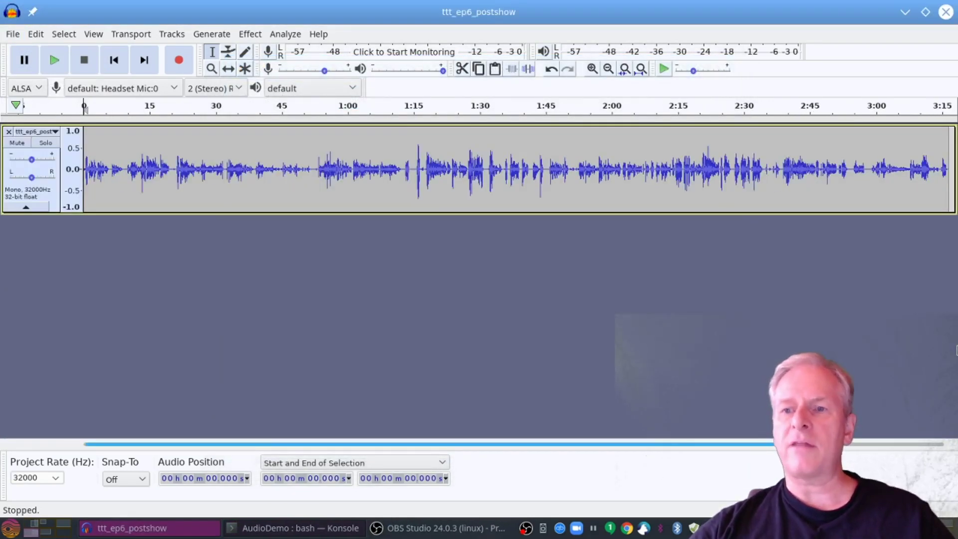
Play the imported track from the start, continue listening from about 1:10, and stop playback
click(55, 61)
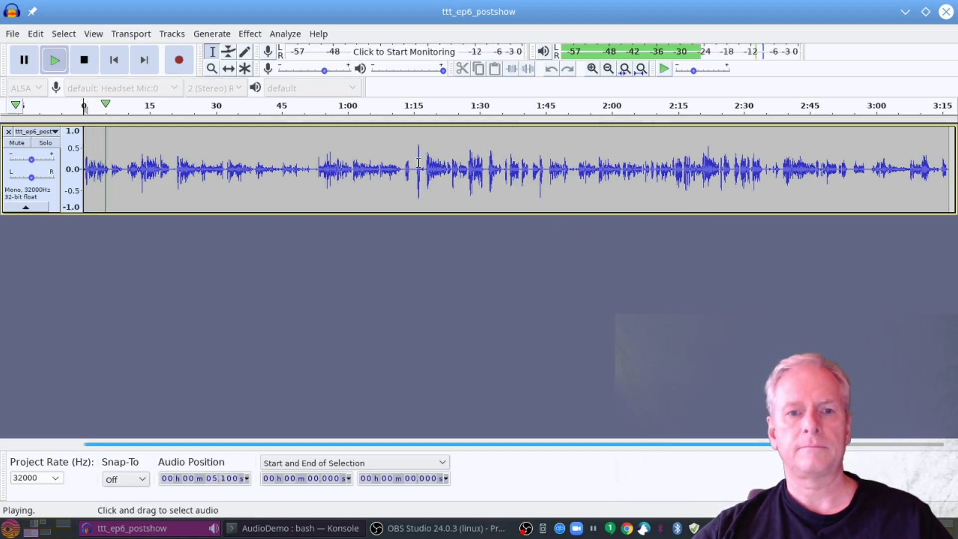
click(392, 110)
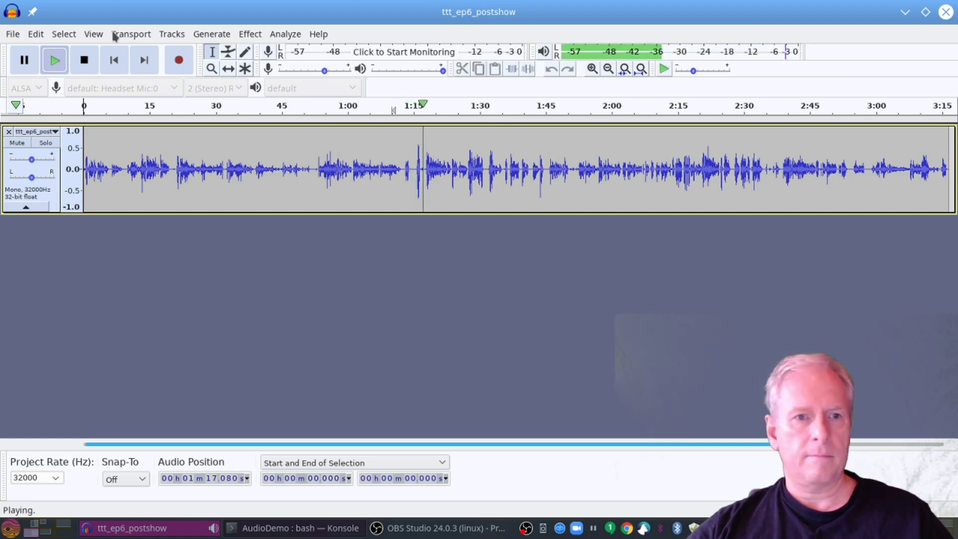
click(94, 61)
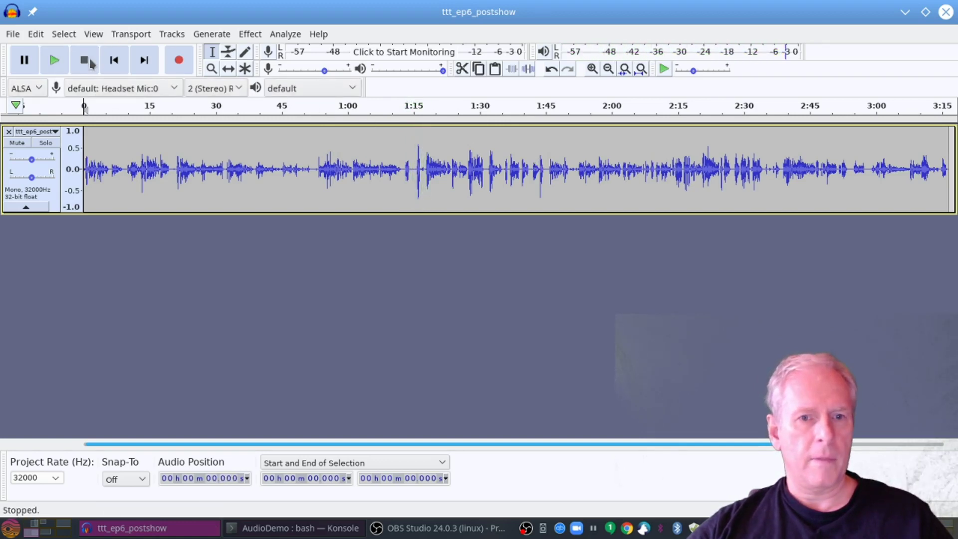
Select the whole ttt_ep6_postshow track and apply the Normalize effect to it
click(412, 168)
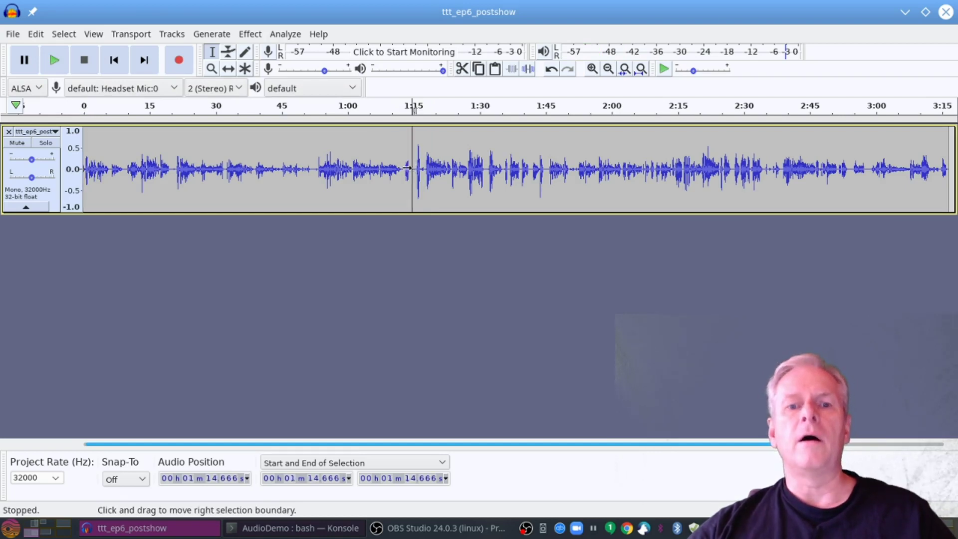
click(243, 145)
key(ctrl+a)
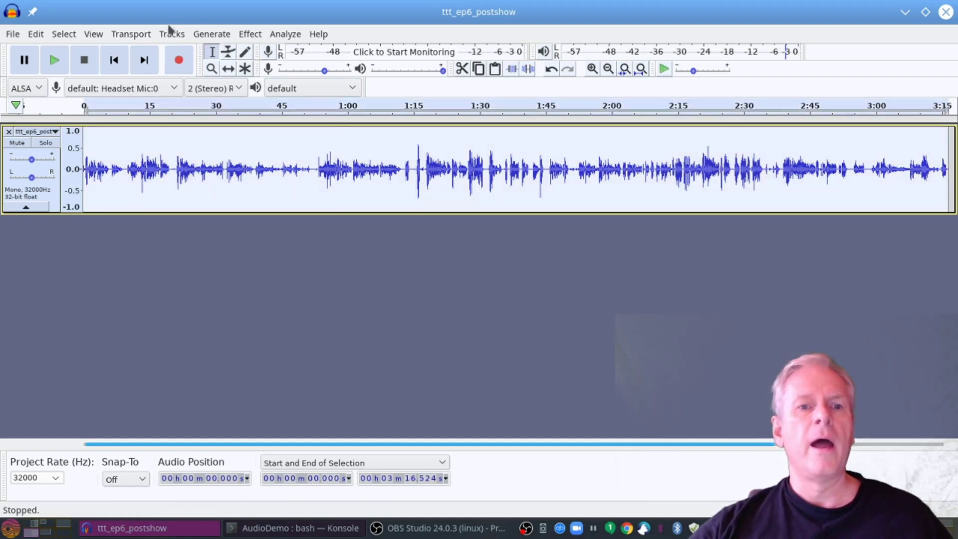
click(250, 34)
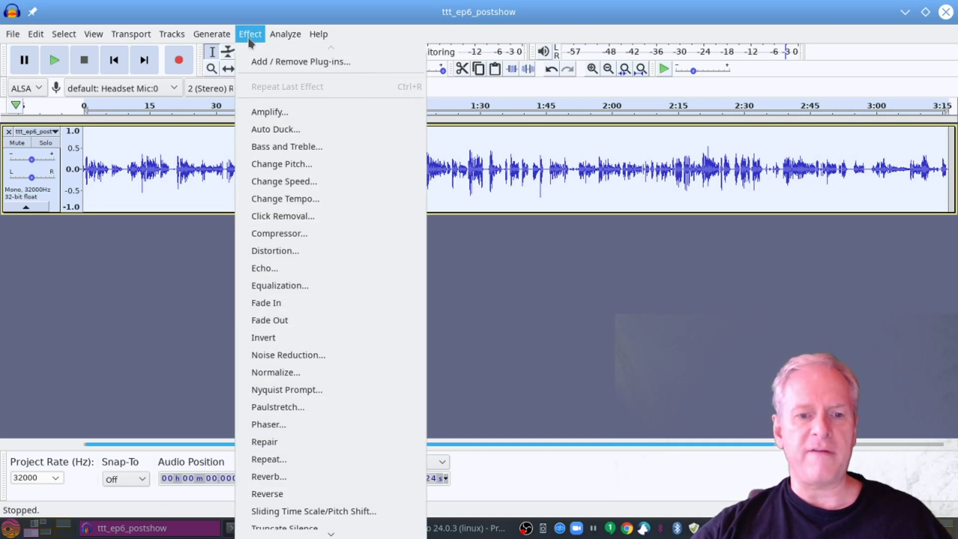
click(723, 297)
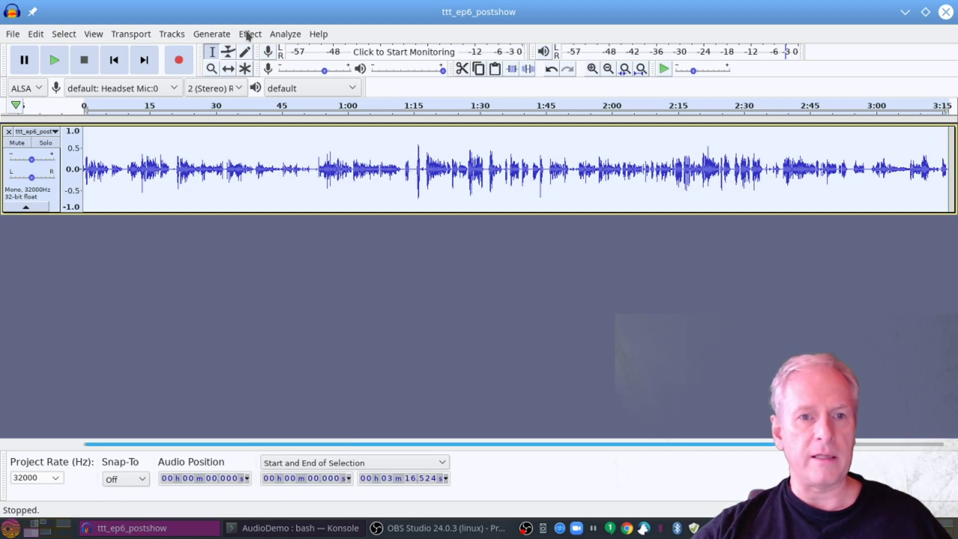
click(250, 34)
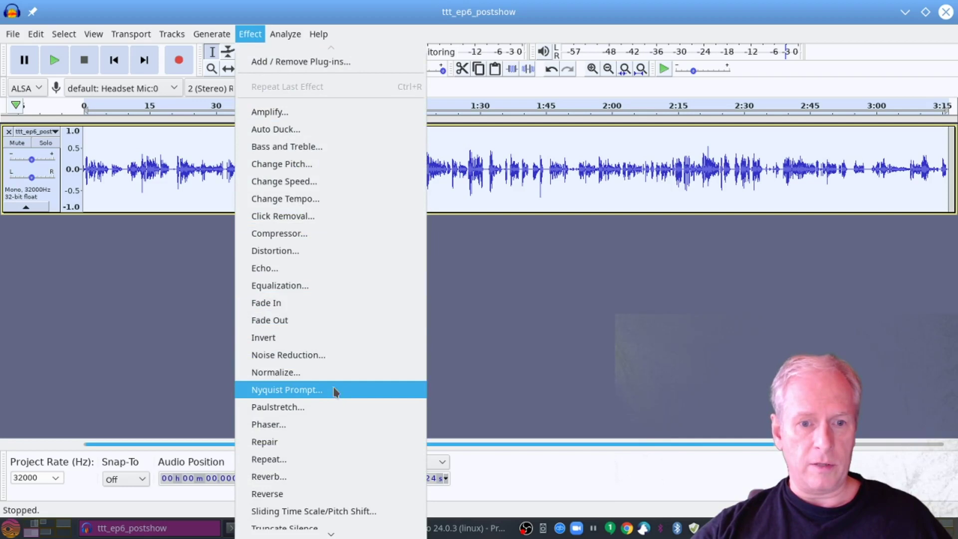
click(329, 373)
click(553, 292)
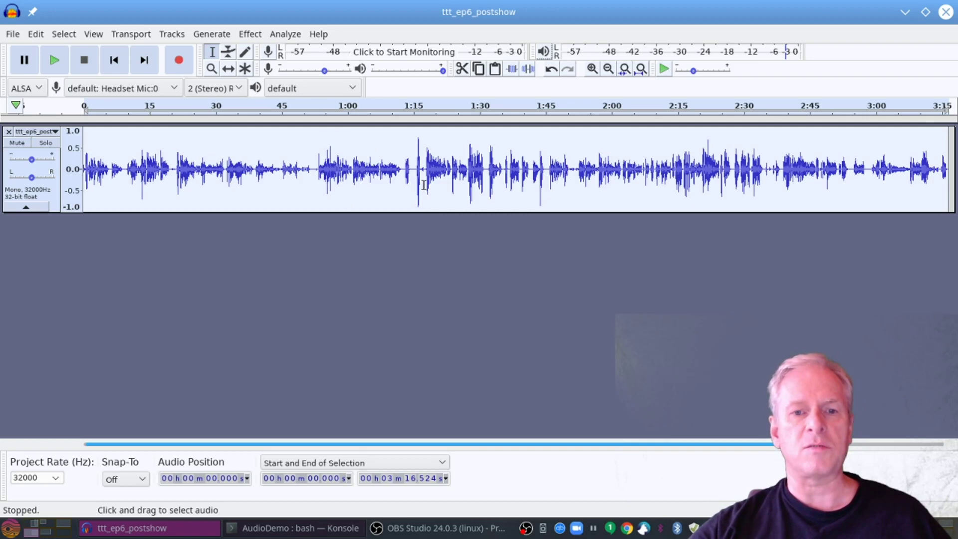
Listen to the normalized track from about 1:10, stop playback, and clear the track selection
click(393, 105)
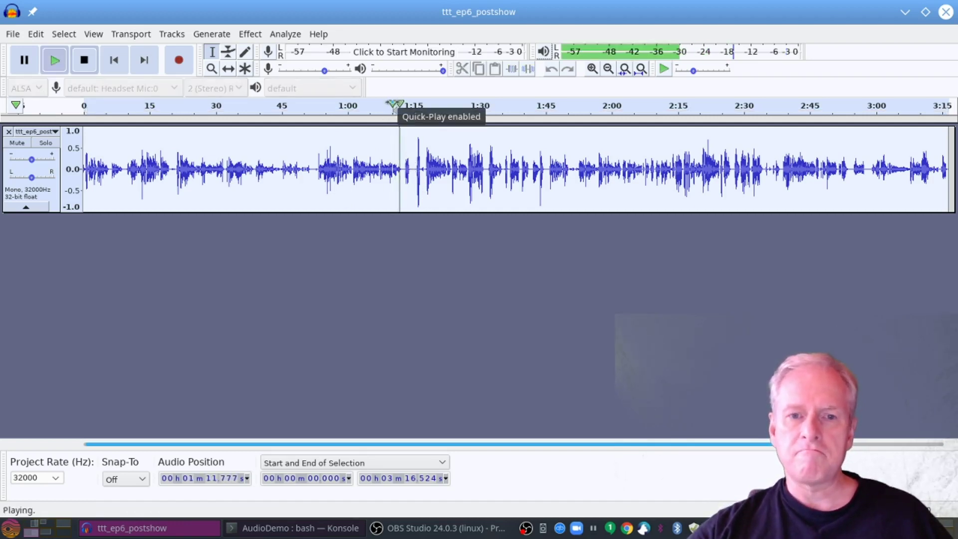
click(85, 60)
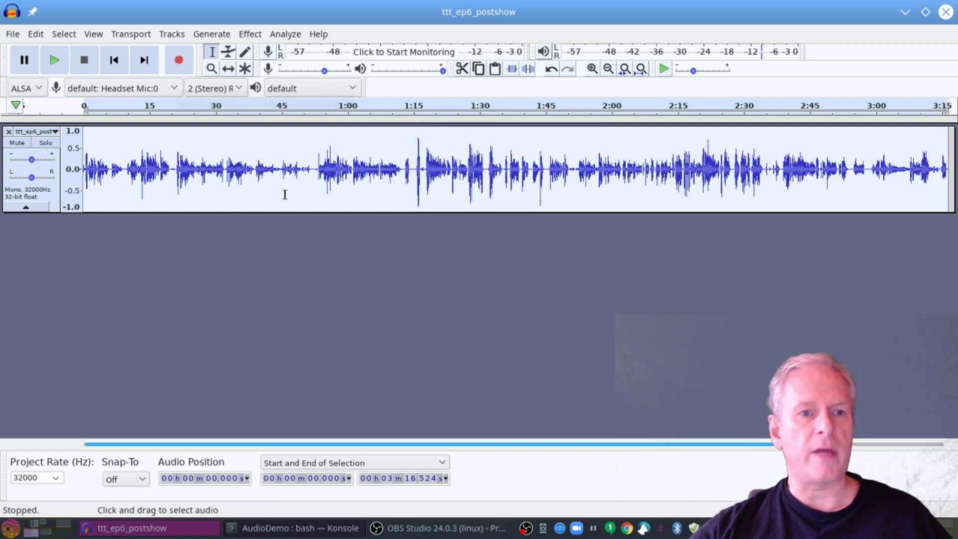
key(ctrl+a)
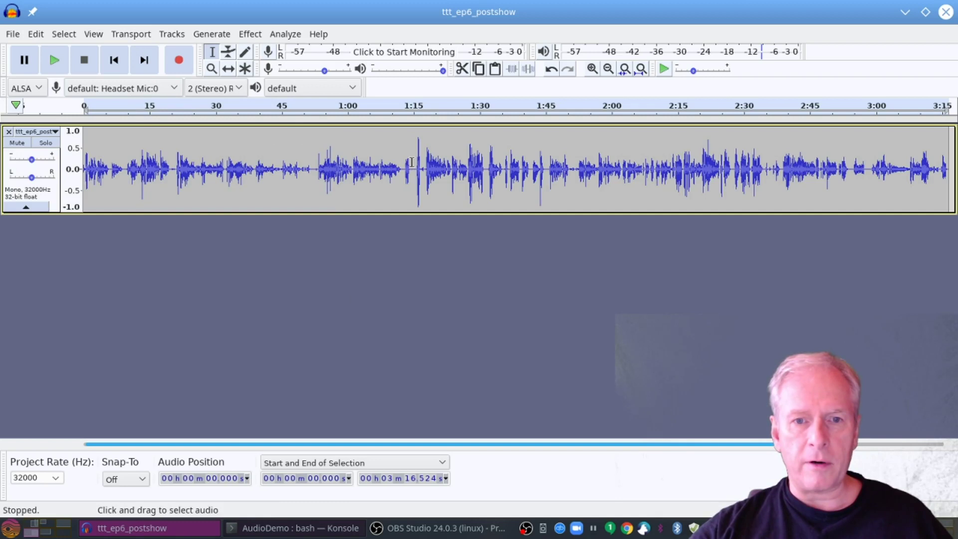
Split the track into two clips at about 1:14.7, just before the loud peak
click(412, 162)
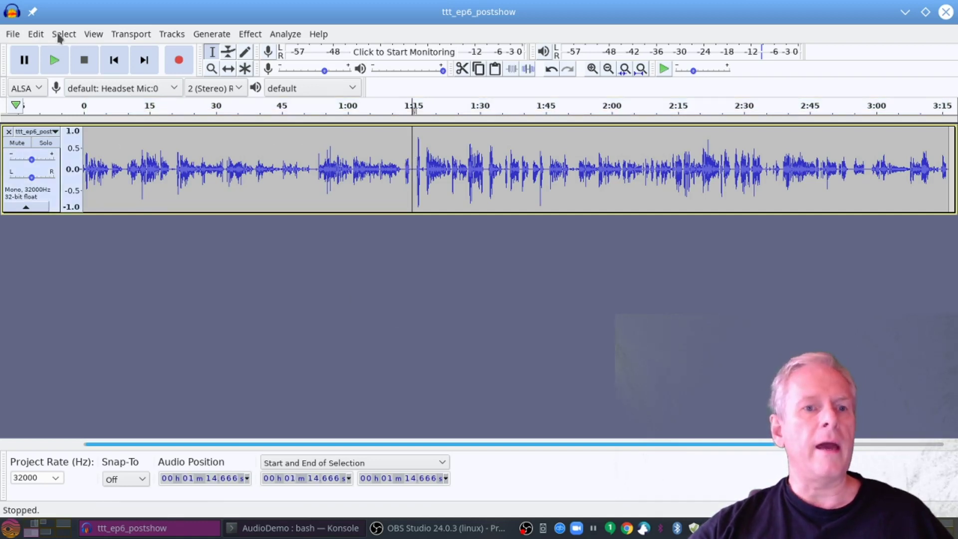
click(40, 35)
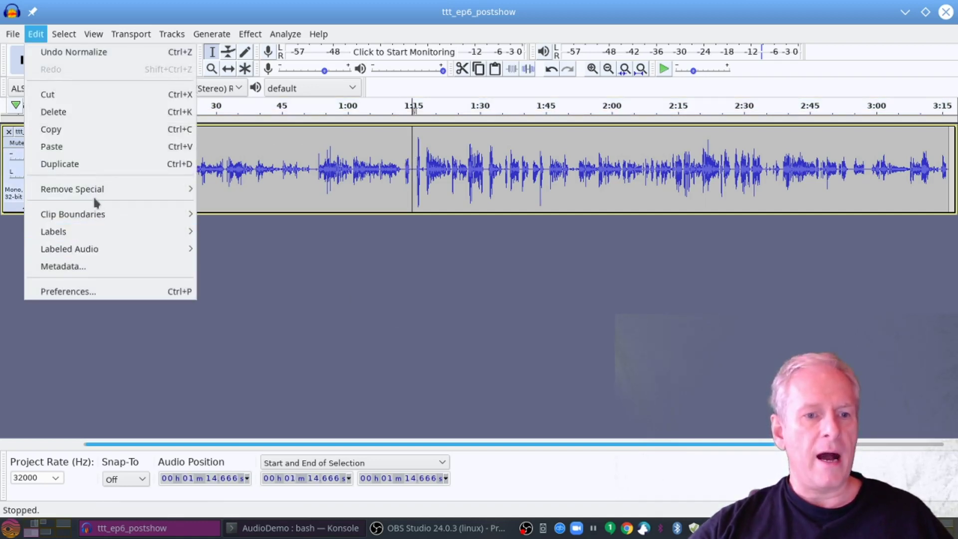
mouse_move(101, 215)
click(259, 214)
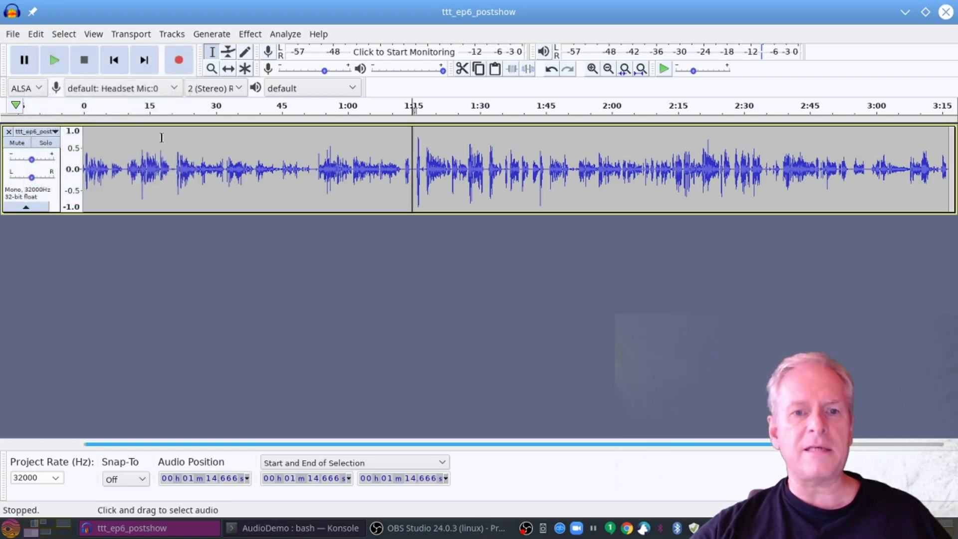
Shift both clips later with the Time Shift tool, starting the first at about 1:22 and the second at about 2:39
drag(160, 138, 304, 150)
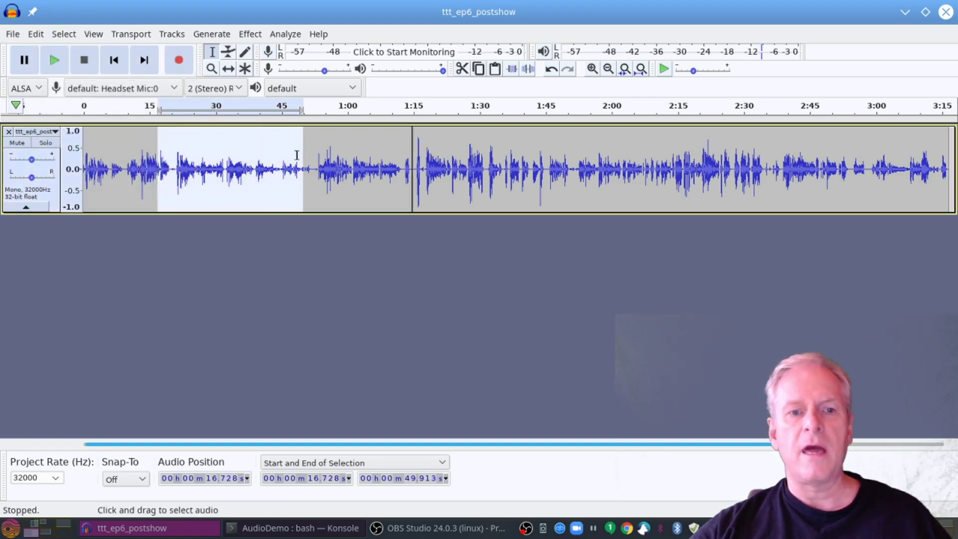
click(260, 277)
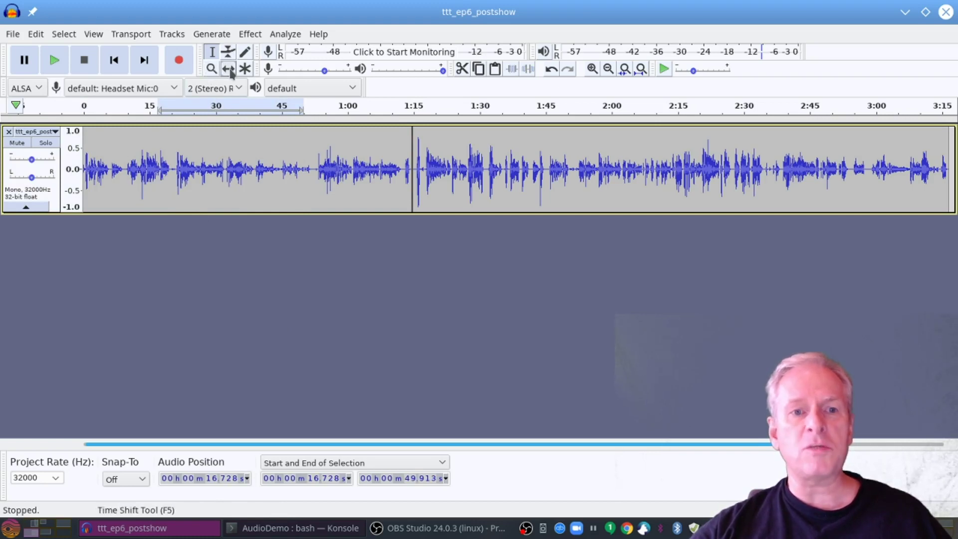
click(229, 68)
drag(503, 171, 704, 203)
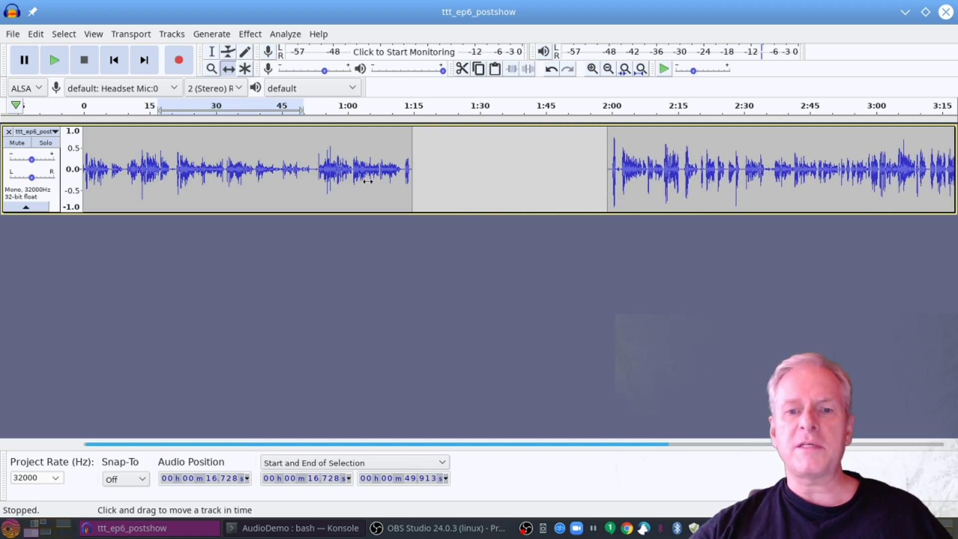
drag(341, 174, 537, 198)
drag(702, 199, 878, 195)
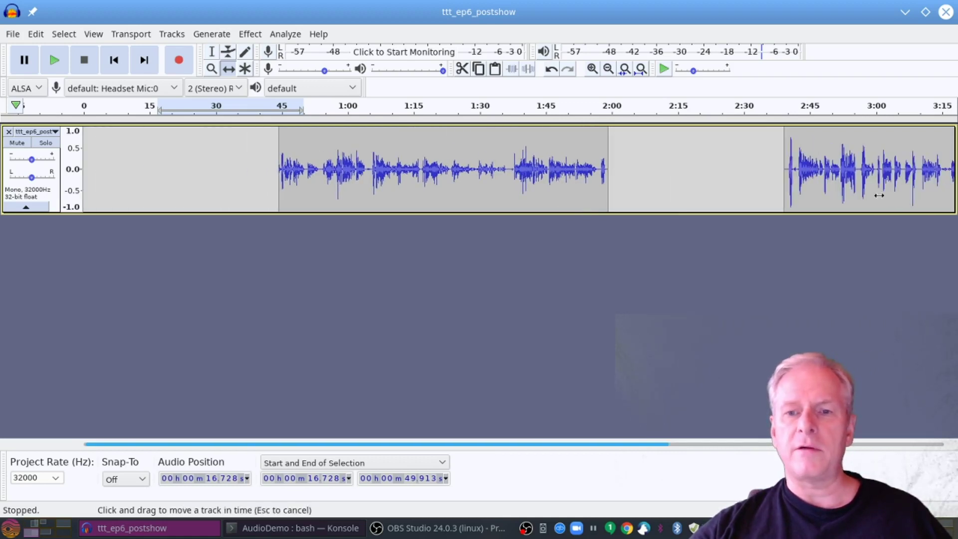
drag(404, 168, 503, 203)
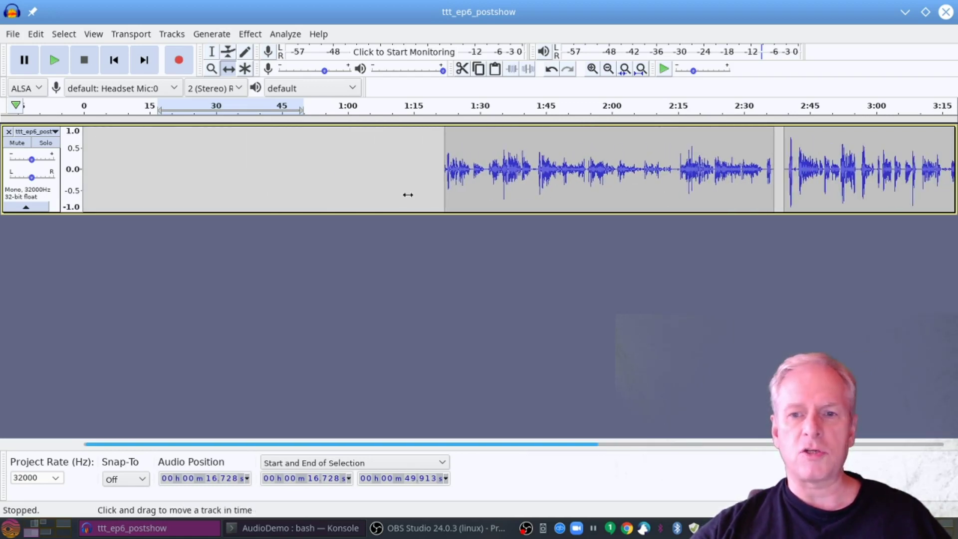
Import TicTekToeAlive.mp3 from the AudioDemo folder as a new track and reduce the track's height
click(209, 55)
click(118, 137)
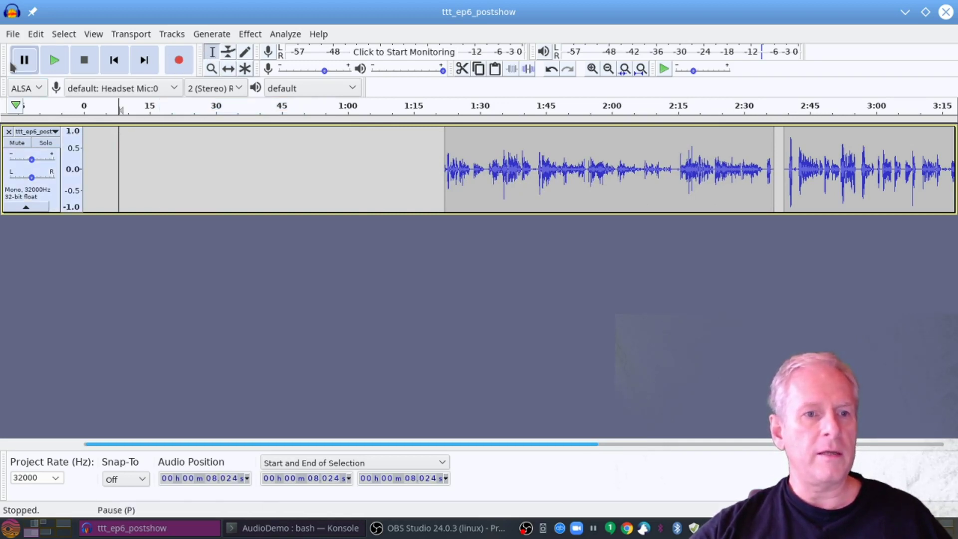
click(13, 35)
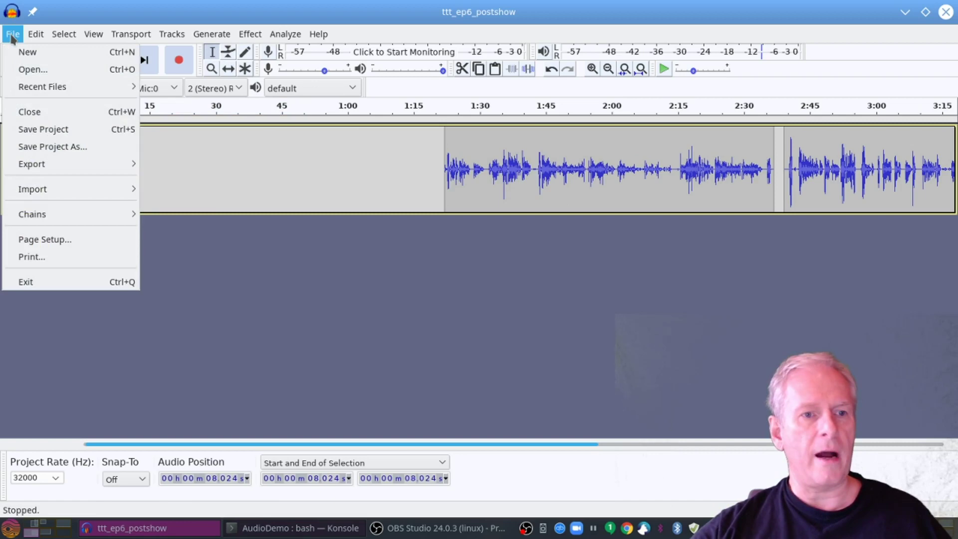
mouse_move(69, 188)
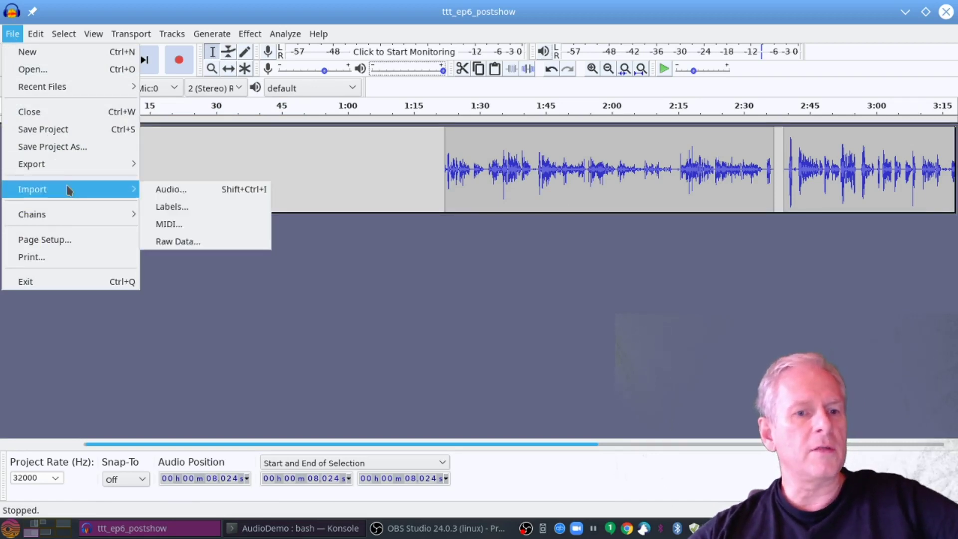
click(196, 192)
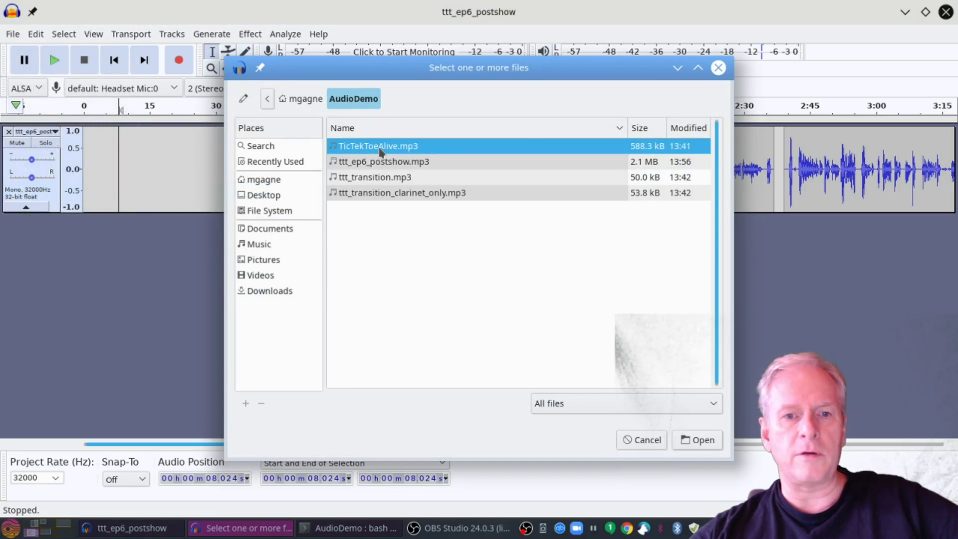
click(697, 441)
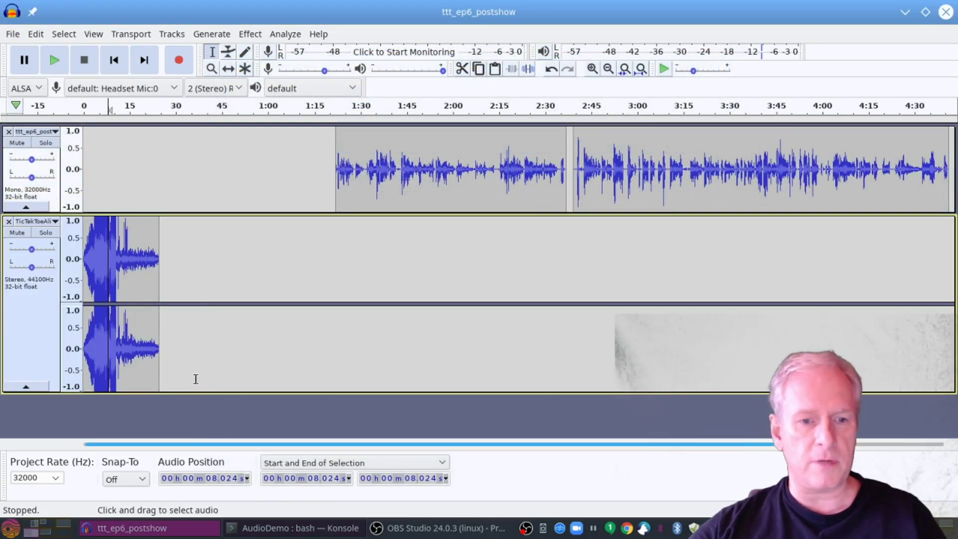
drag(206, 393, 223, 306)
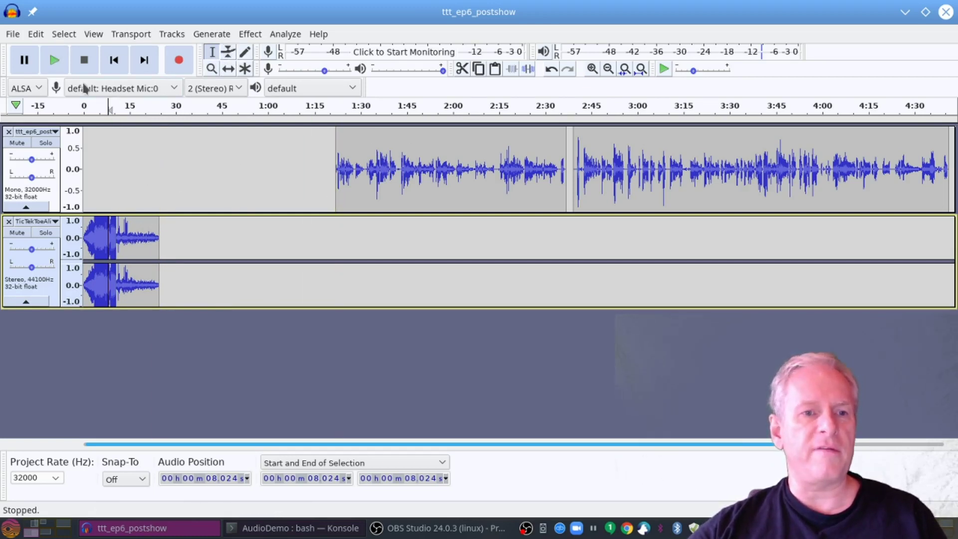
Apply Amplify at -3.0 dB to the whole TicTekToeAlive clip, playing the music before and after to judge its level
click(54, 60)
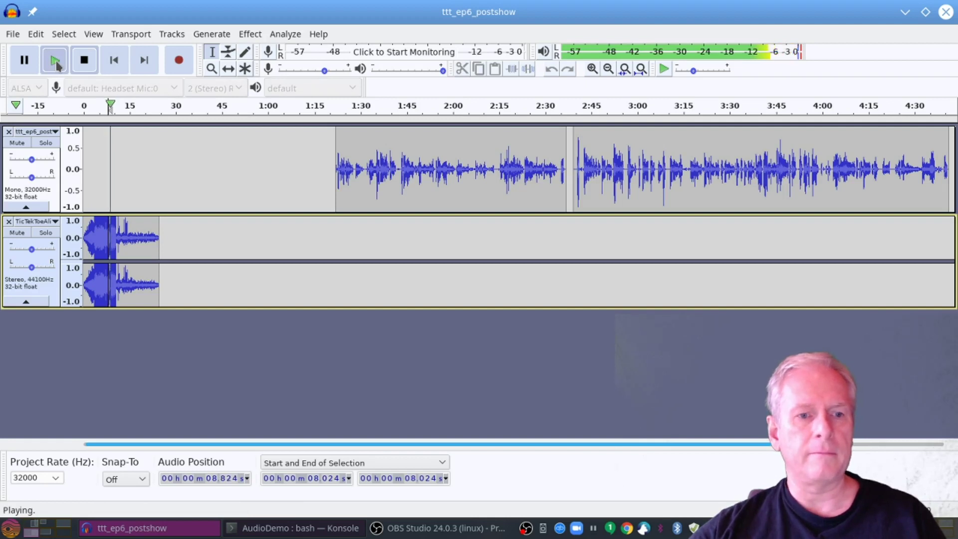
click(84, 60)
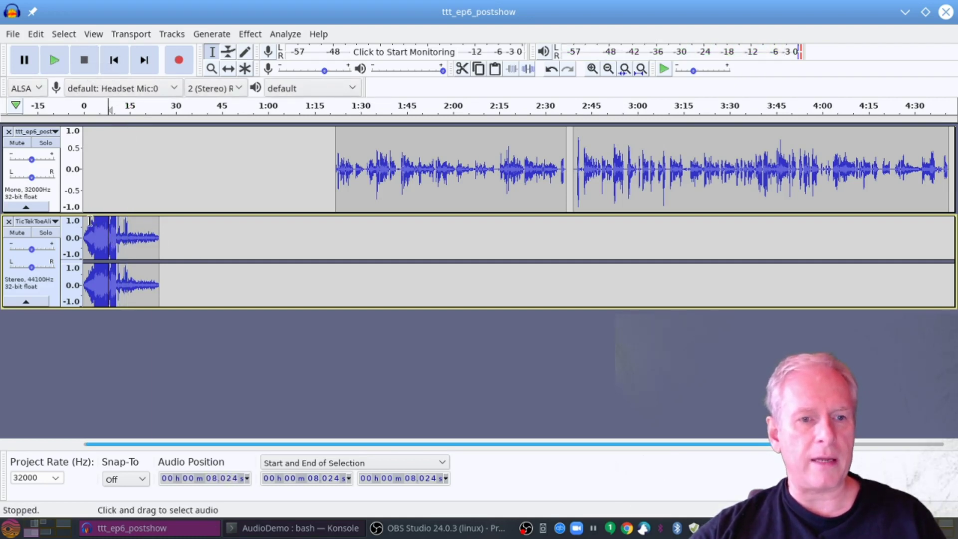
drag(162, 240, 75, 239)
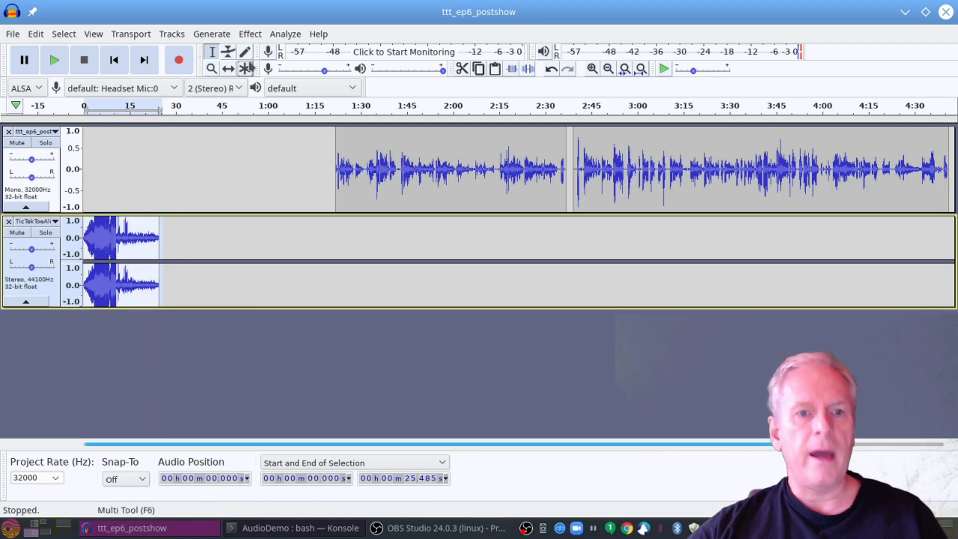
click(240, 36)
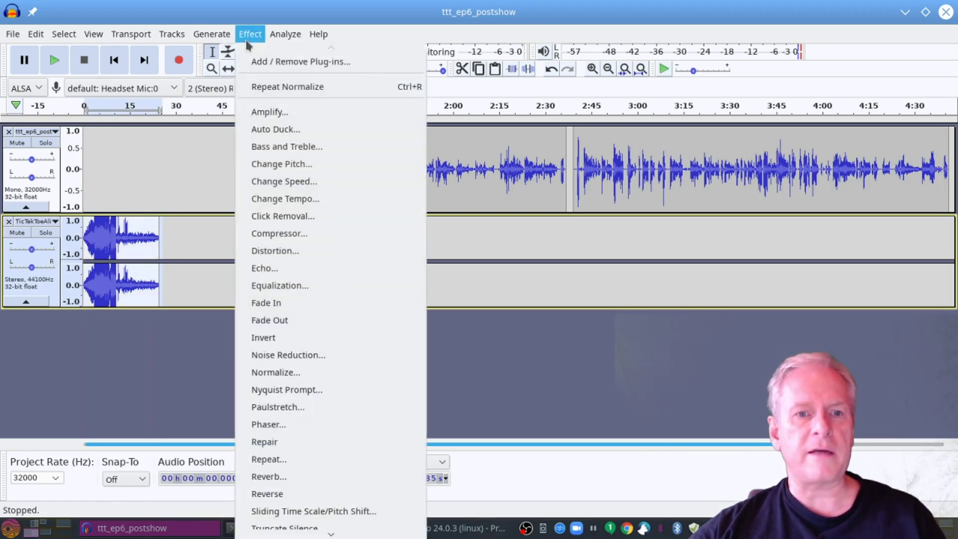
click(270, 112)
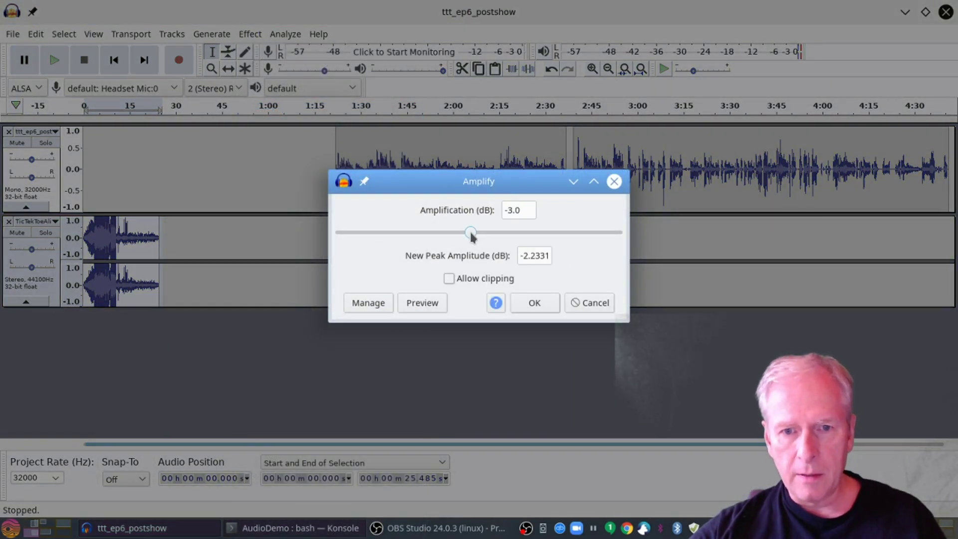
click(532, 303)
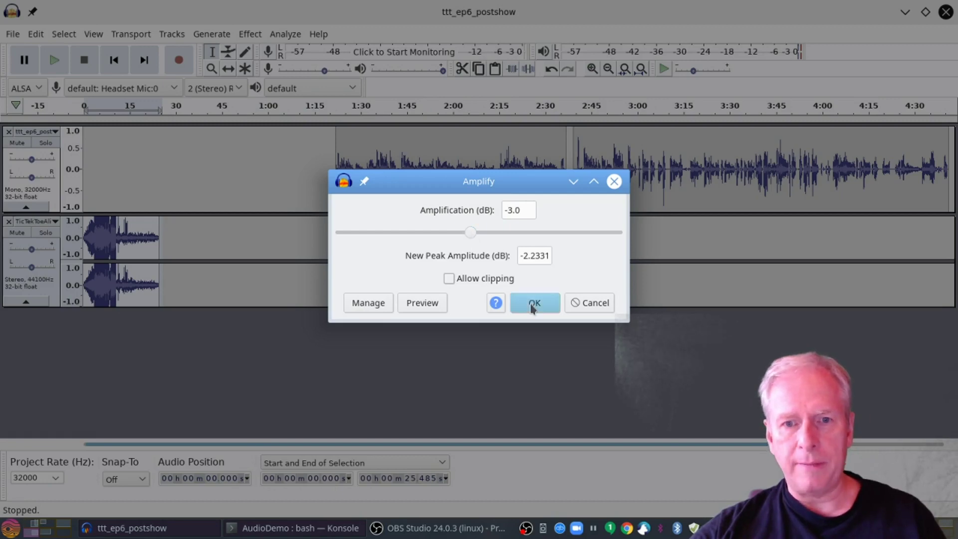
click(54, 61)
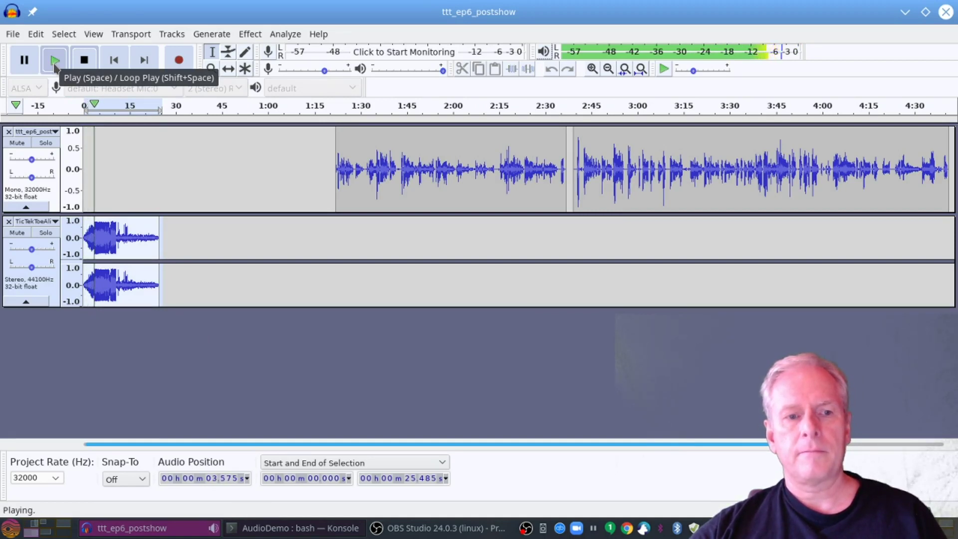
click(90, 65)
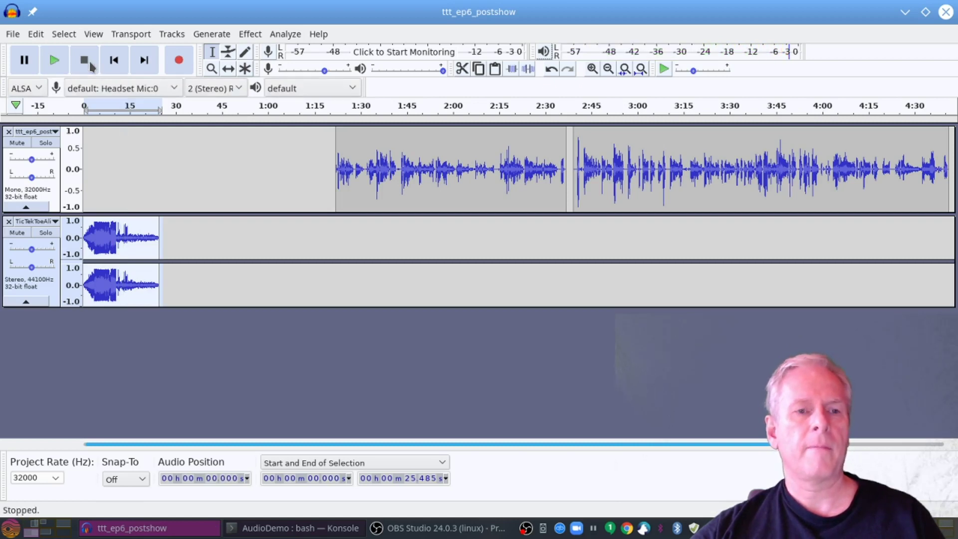
Shift the first speech clip earlier to start at about 0:22 over the music's end, and listen from about 0:12 and 1:22
click(228, 69)
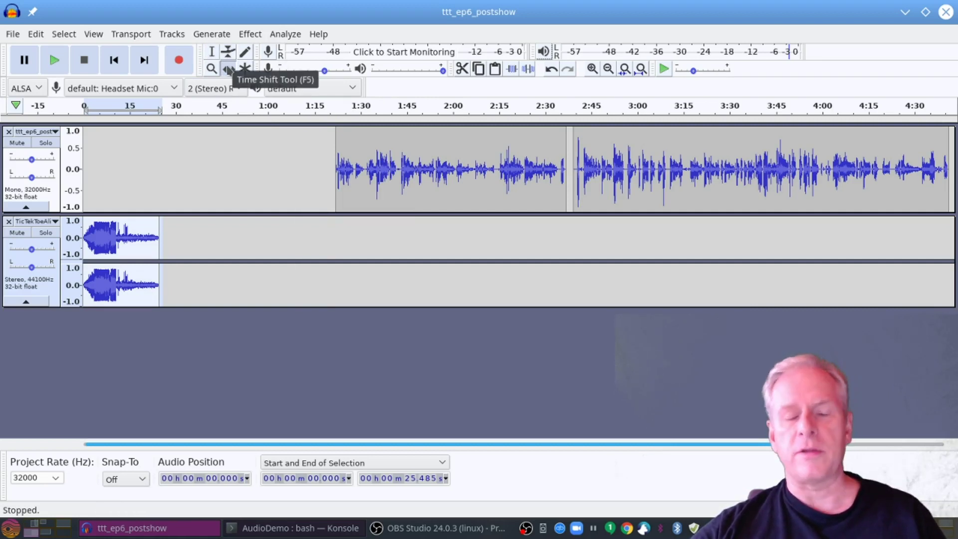
drag(452, 160, 270, 159)
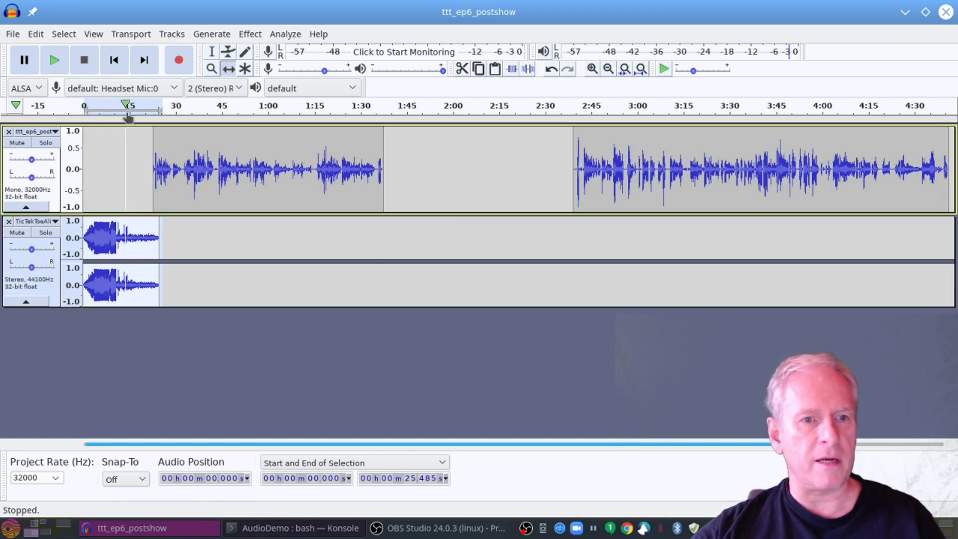
click(120, 105)
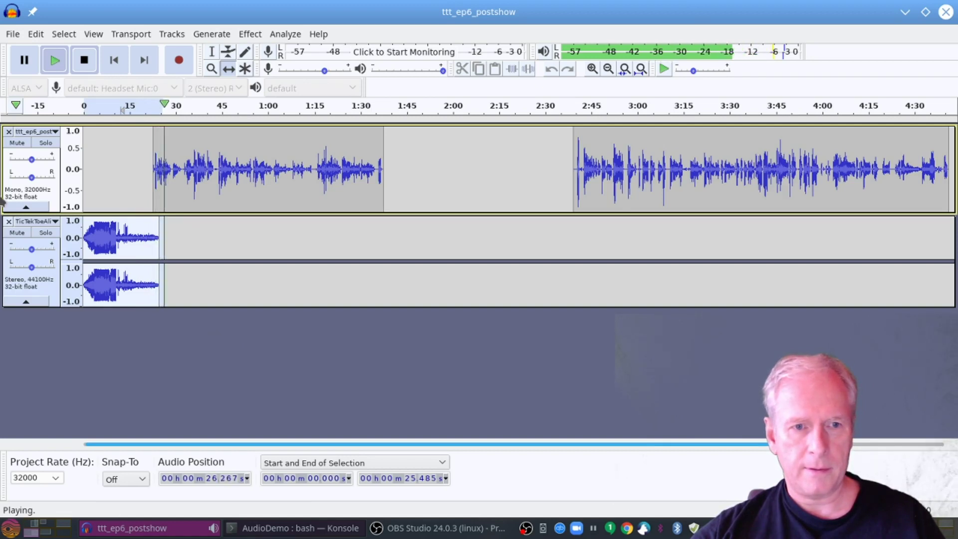
click(86, 63)
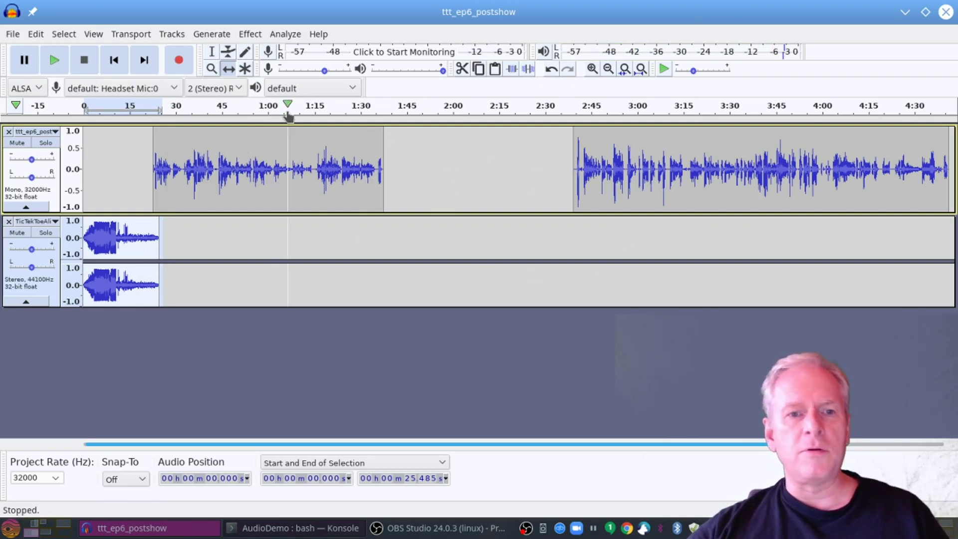
click(338, 106)
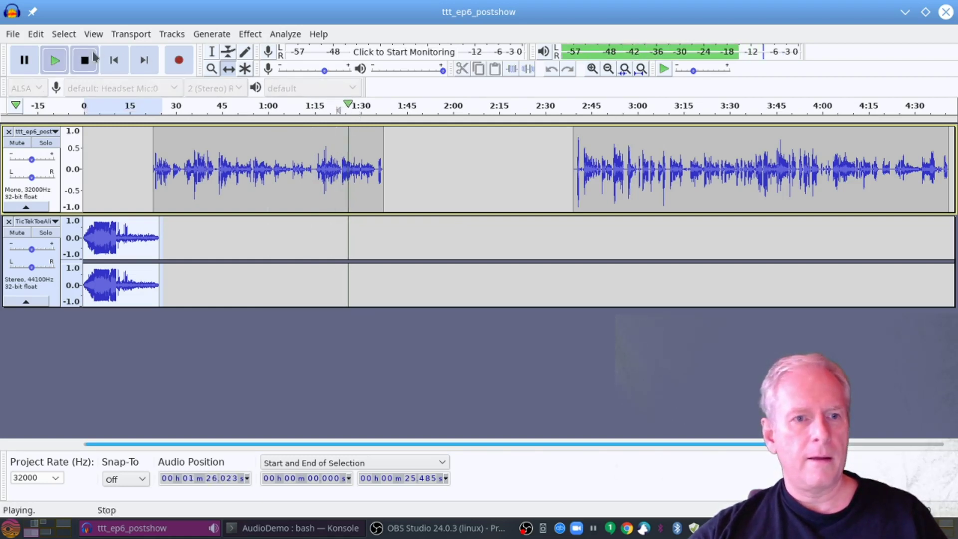
key(space)
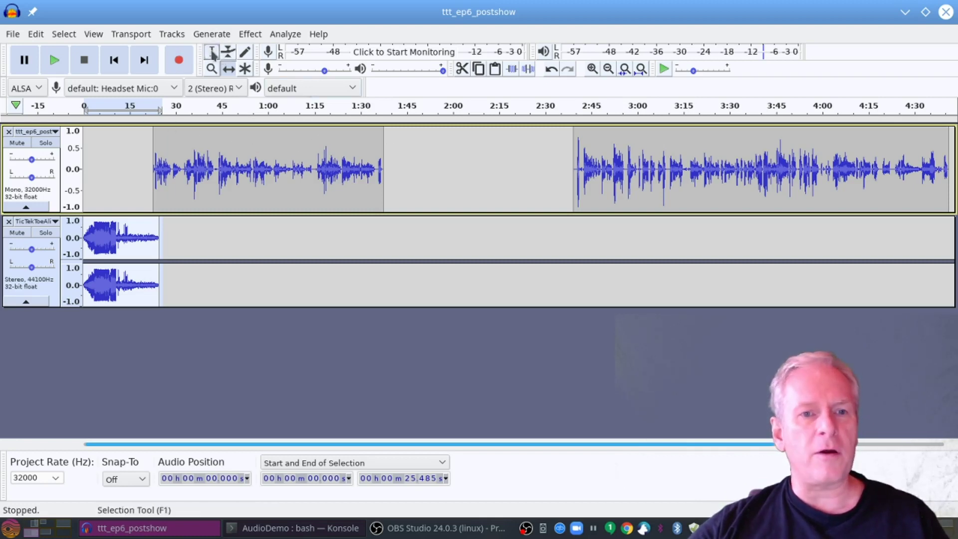
Import ttt_transition.mp3 from the AudioDemo folder as a new track and reduce the track's height
click(447, 163)
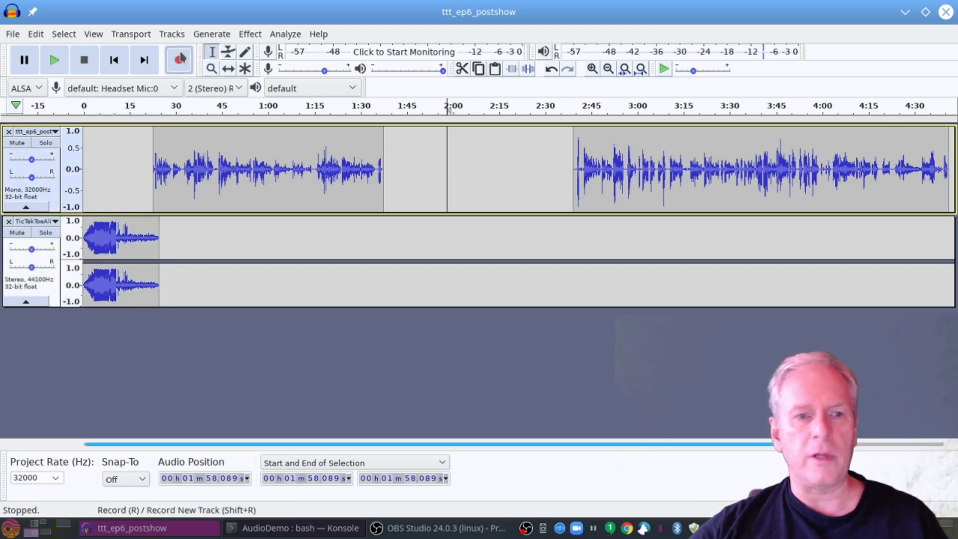
click(14, 33)
mouse_move(54, 196)
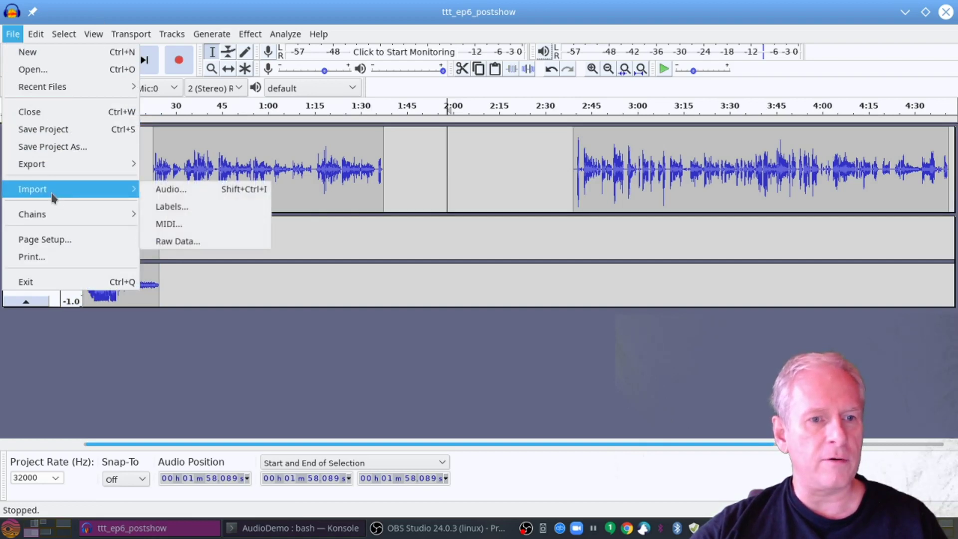
click(170, 190)
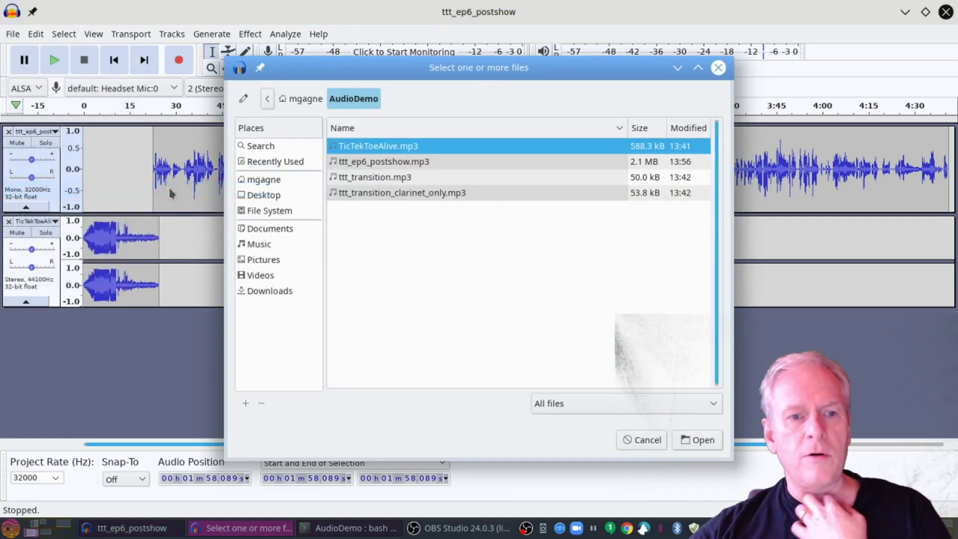
click(366, 177)
click(697, 439)
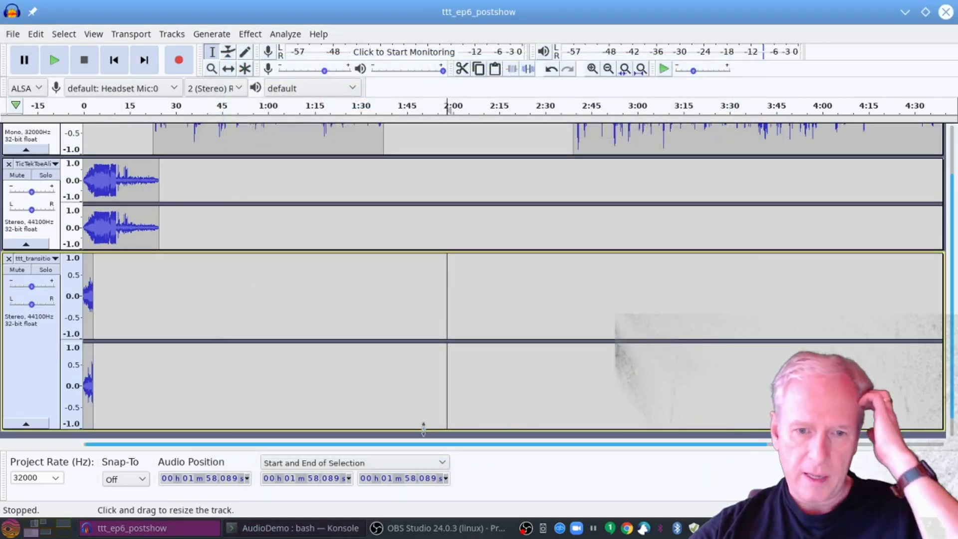
drag(428, 428, 457, 311)
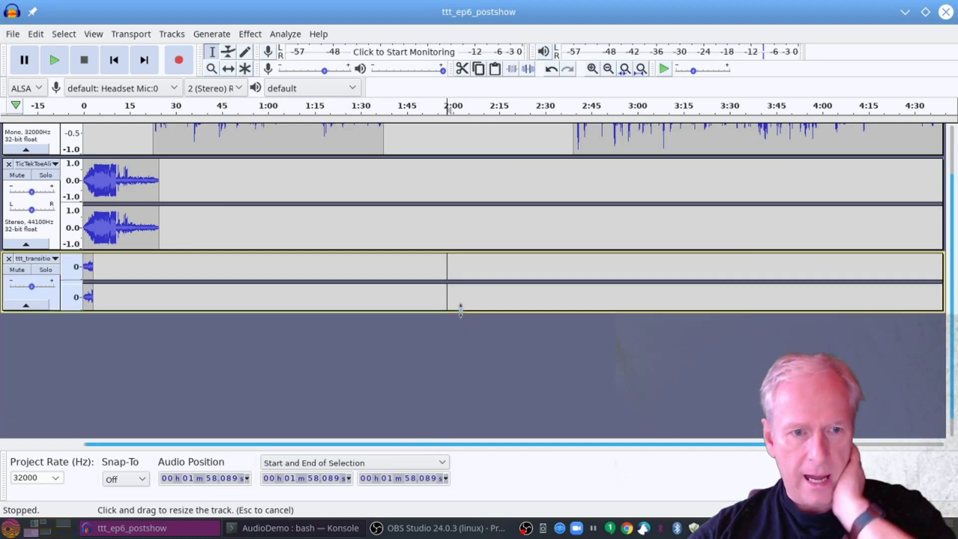
Try to copy the ttt_transition audio into the gap between the speech clips at about 1:42.5
drag(100, 333, 80, 333)
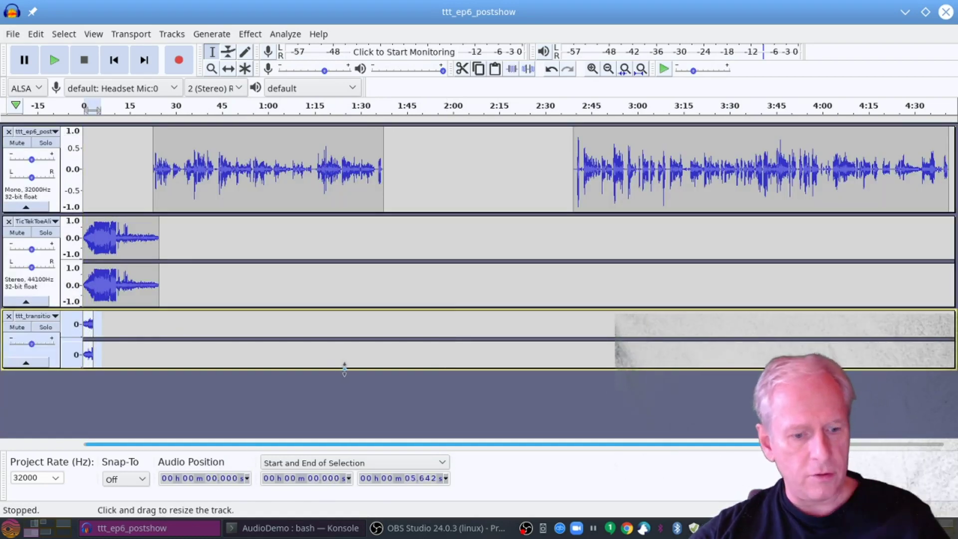
click(399, 137)
key(ctrl+v)
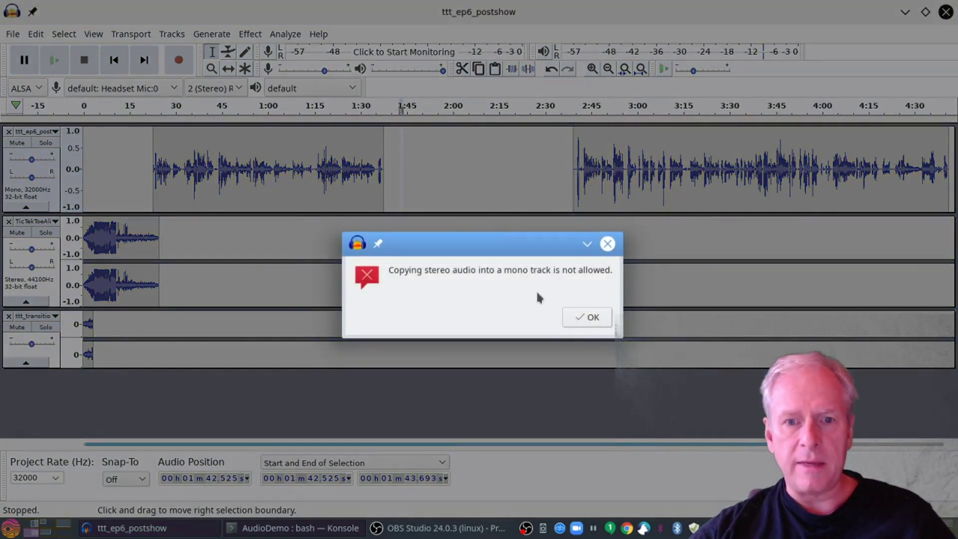
click(587, 317)
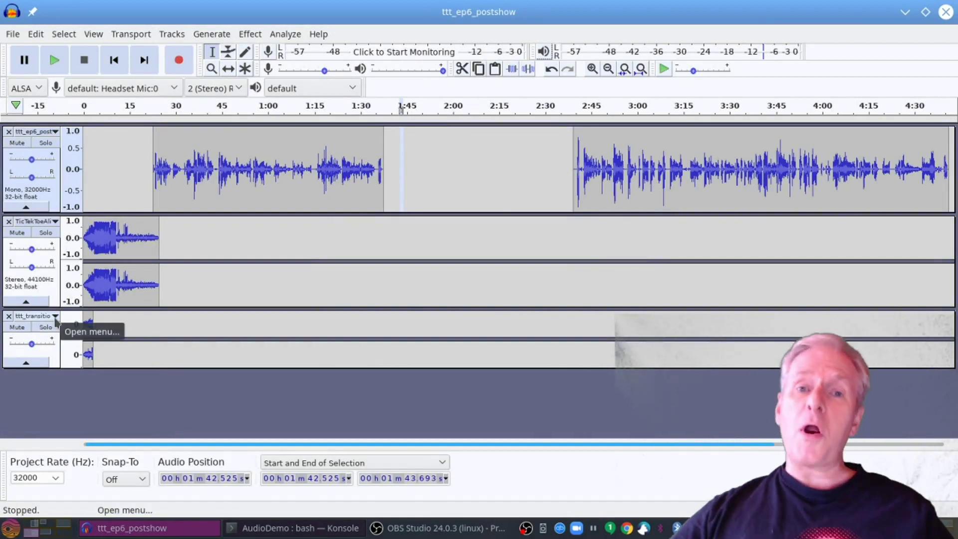
Split the TicTekToeAlive track with Split Stereo Track and the ttt_transition track with Split Stereo to Mono
click(55, 222)
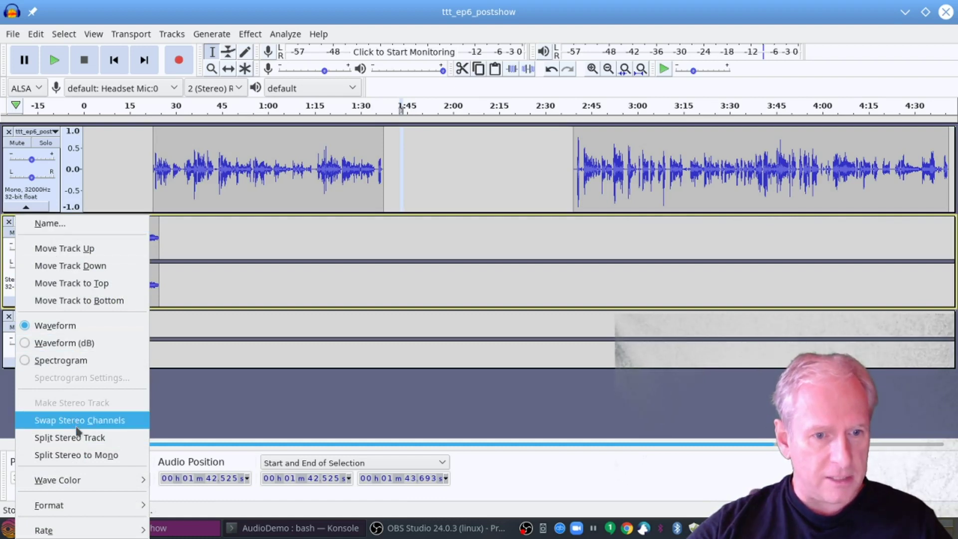
click(86, 443)
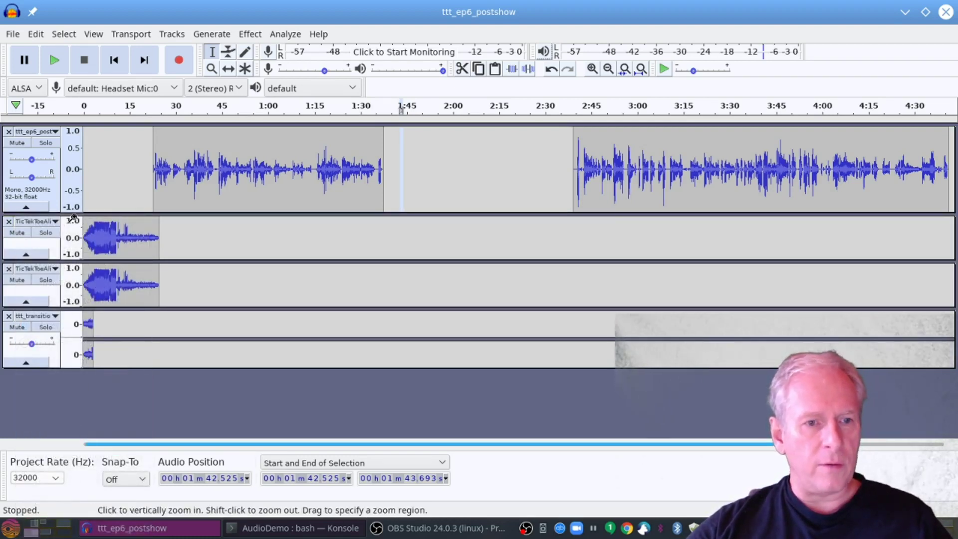
click(32, 316)
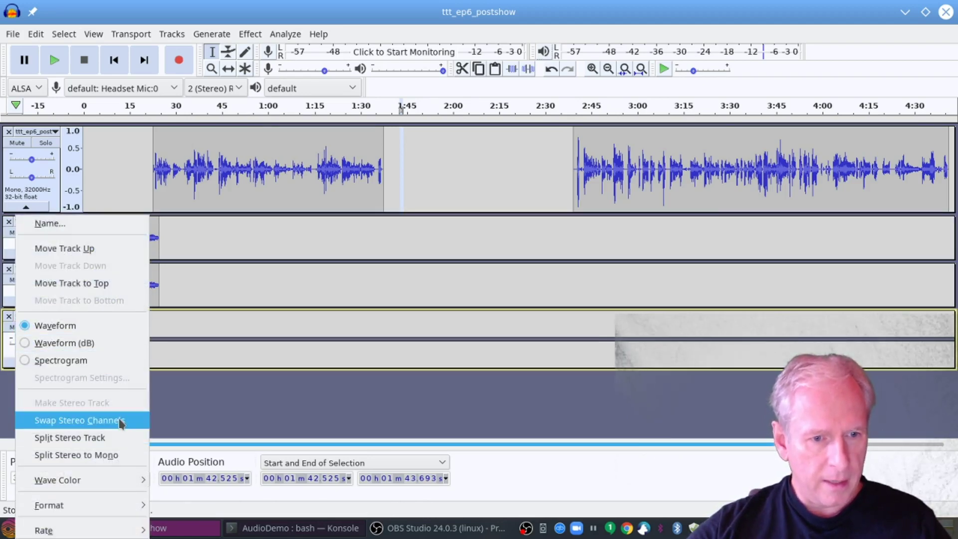
click(138, 457)
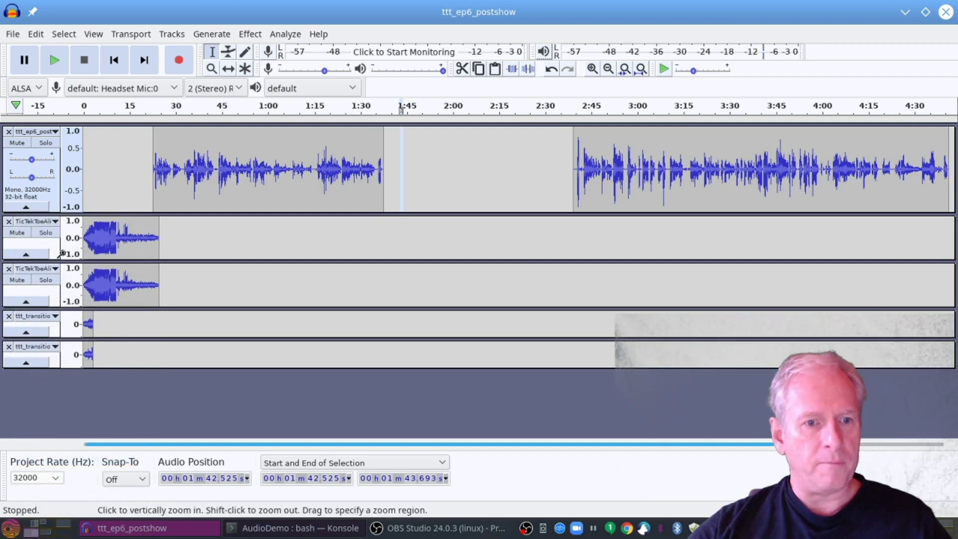
click(56, 222)
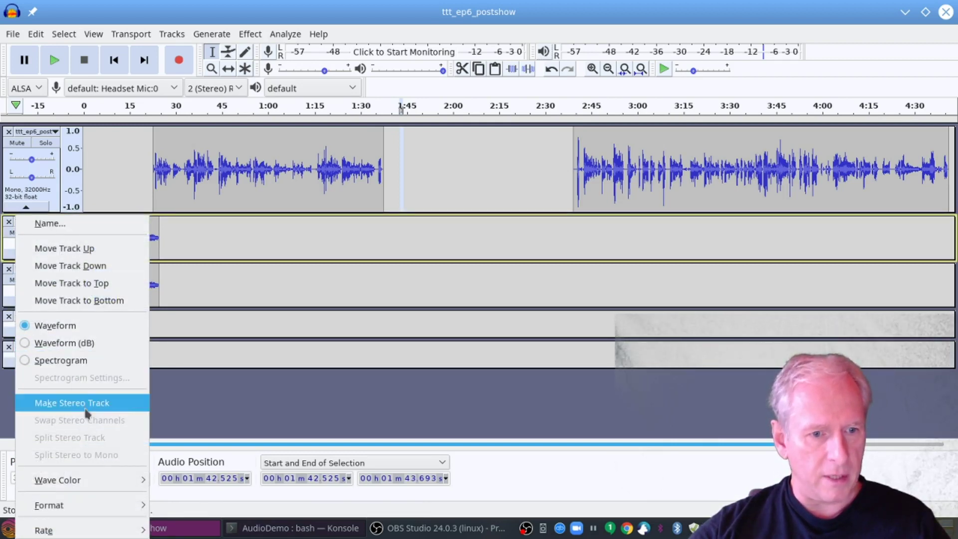
click(600, 483)
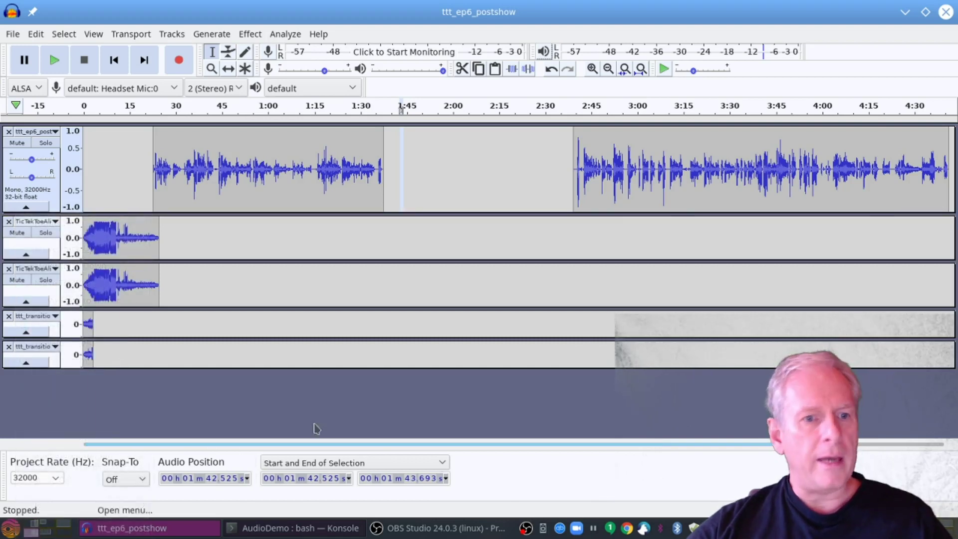
Copy the audio of the upper ttt_transition mono track into the gap between the speech clips at about 1:57
drag(99, 329, 82, 330)
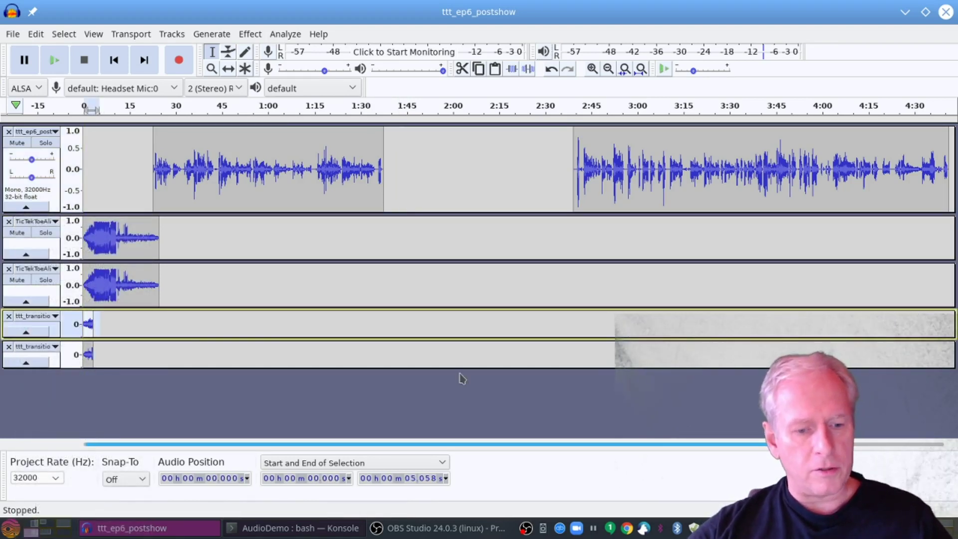
click(444, 169)
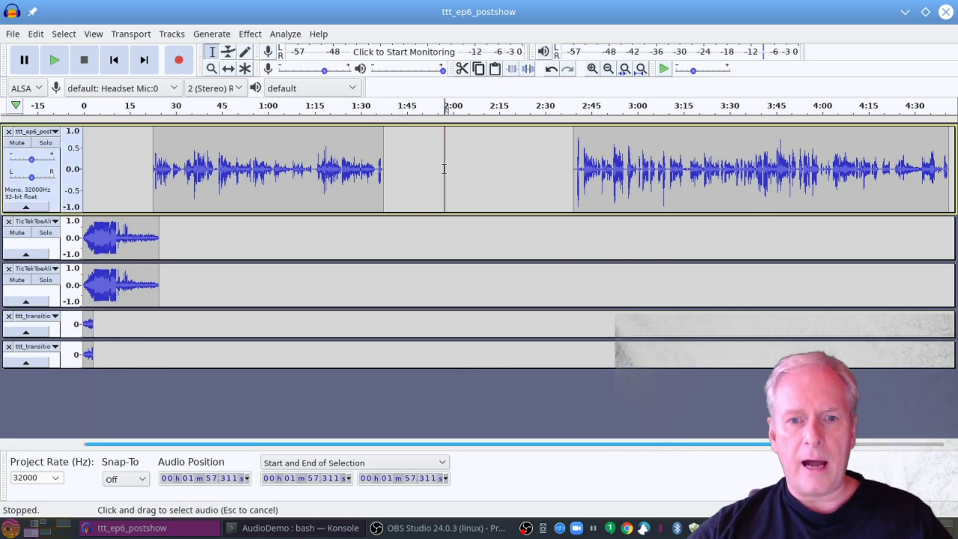
key(ctrl+v)
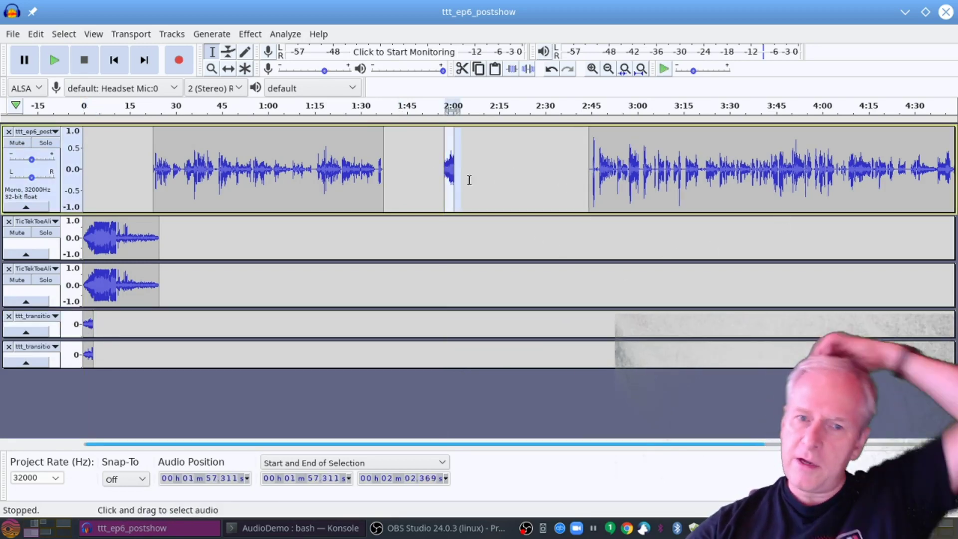
Shift the transition clip against the first speech clip's end and the second speech clip against the transition, and listen from about 1:32
click(229, 68)
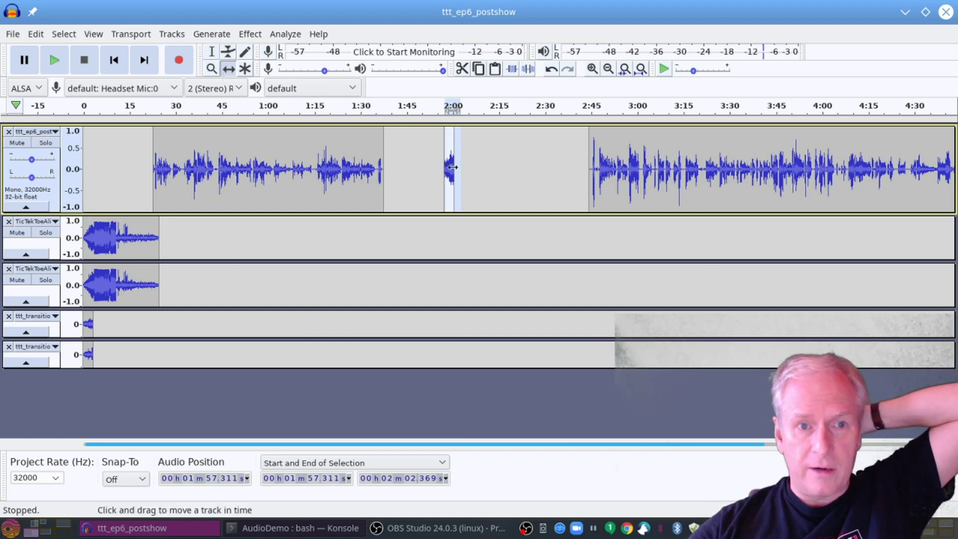
drag(451, 169, 388, 166)
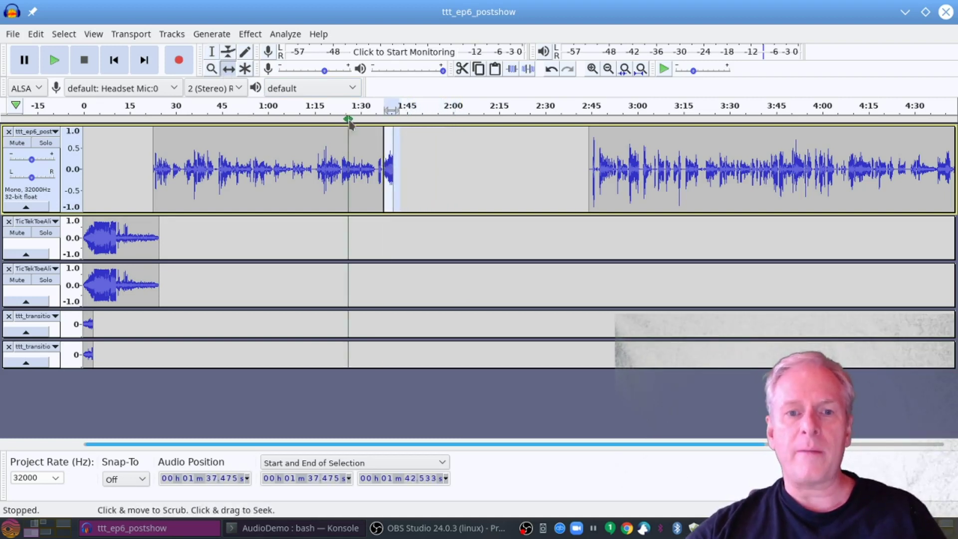
drag(618, 183, 405, 162)
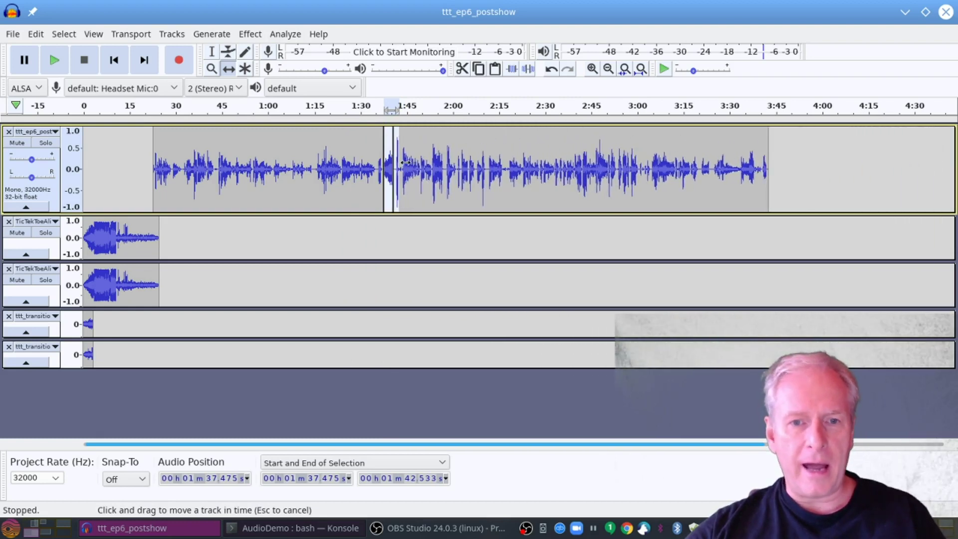
click(369, 105)
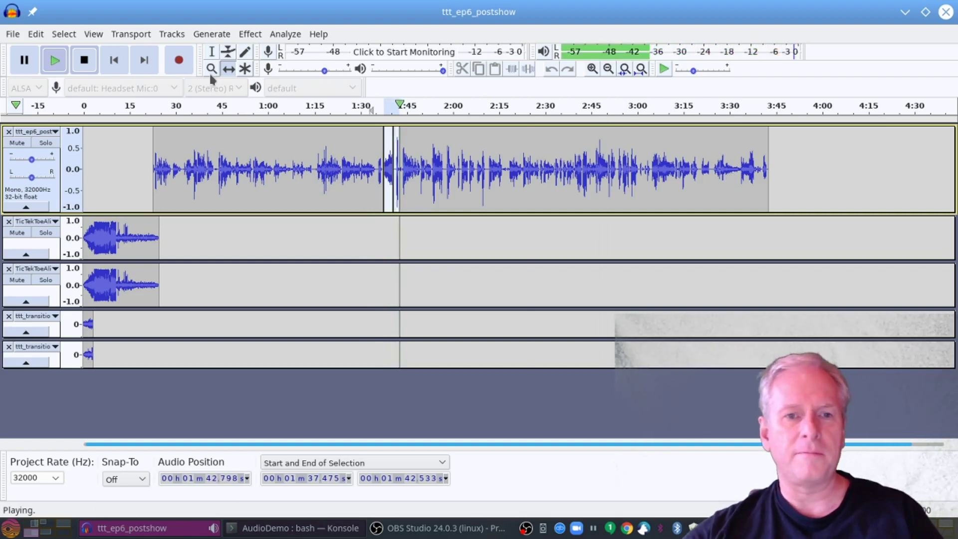
key(space)
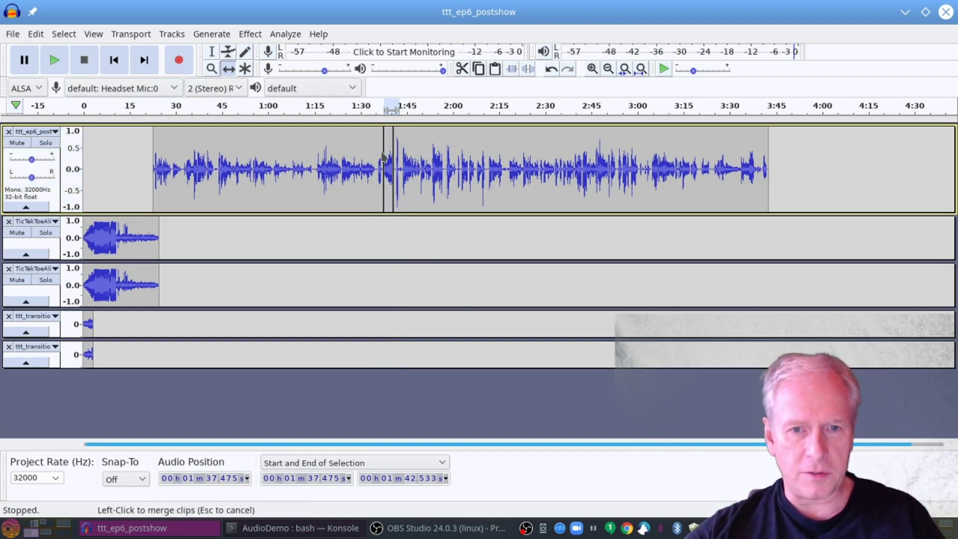
Merge the first speech clip with the transition clip at their boundary, and undo the merge
click(212, 52)
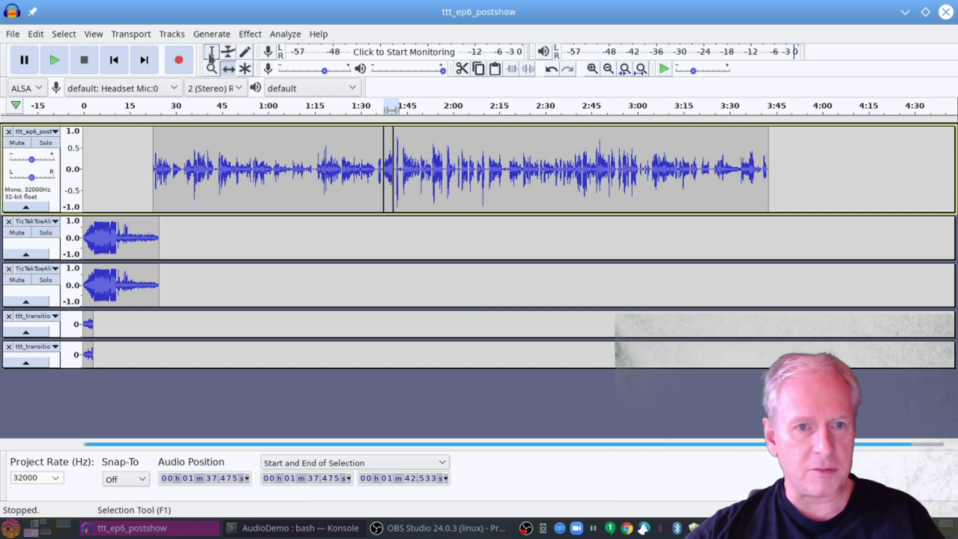
click(386, 159)
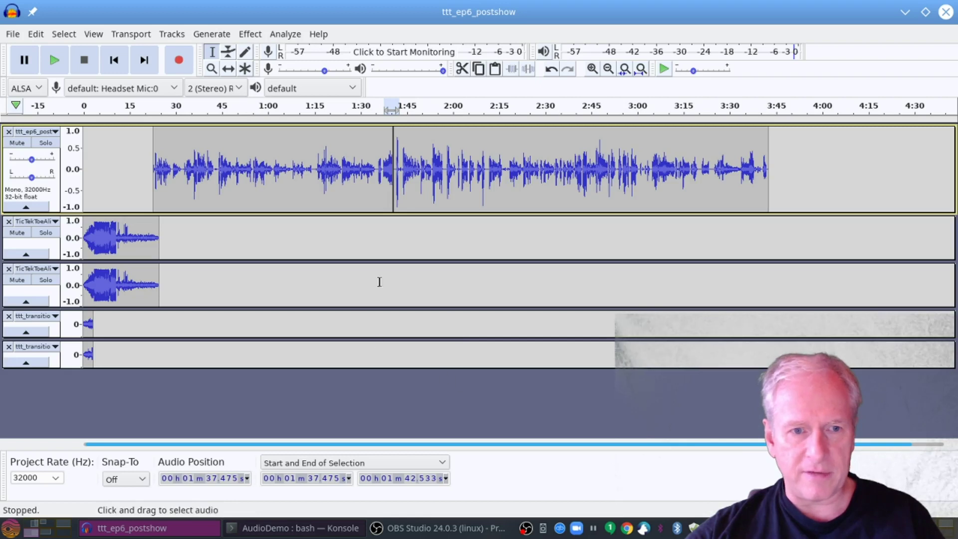
key(ctrl+z)
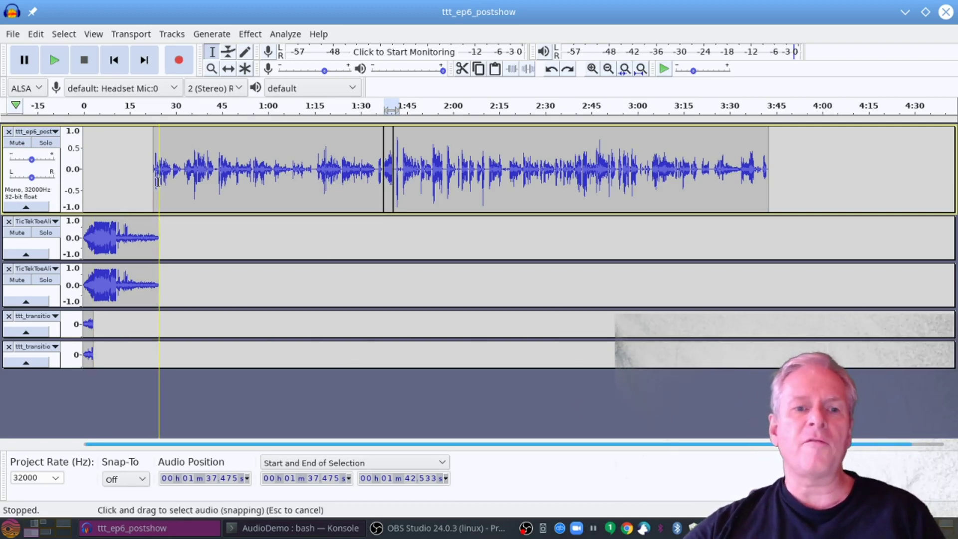
Listen to the second speech clip from about 1:57 and from about 2:28
click(443, 107)
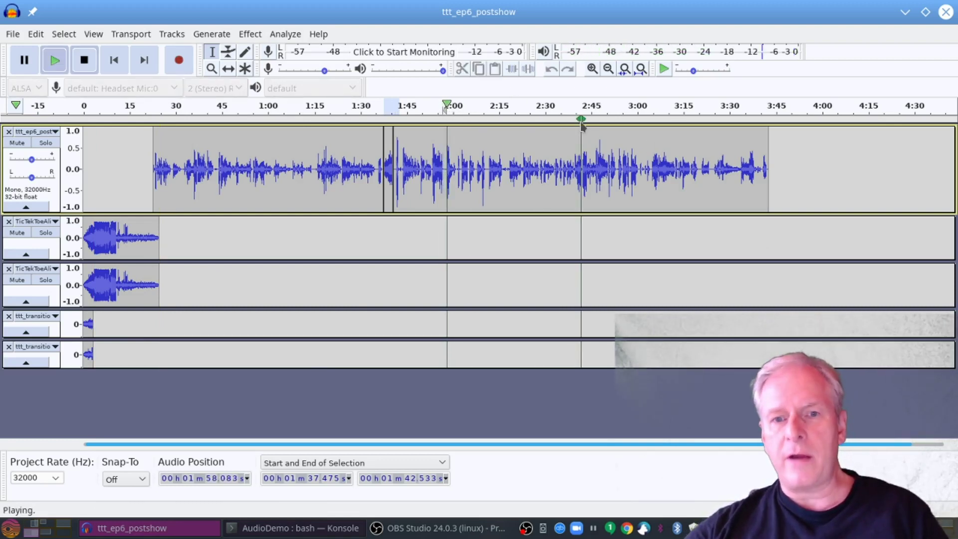
click(539, 106)
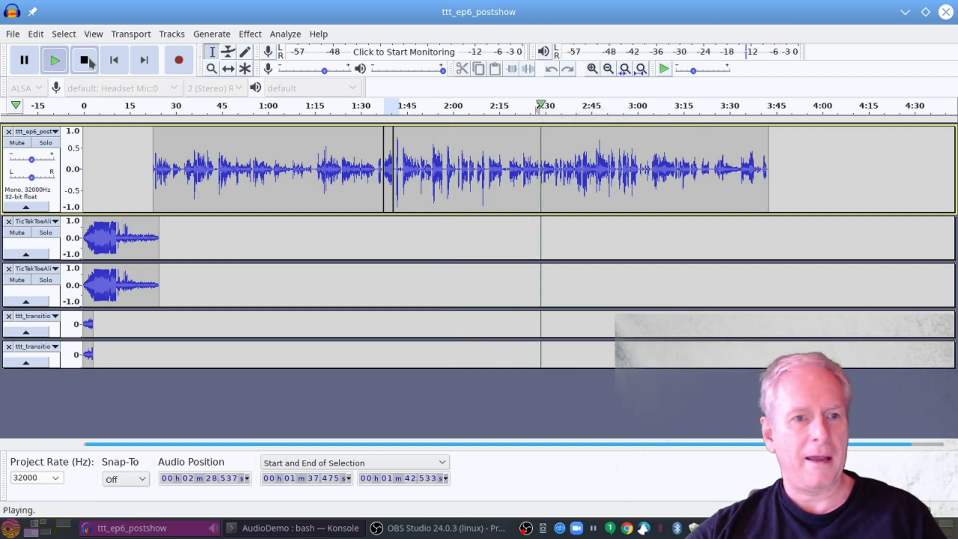
key(space)
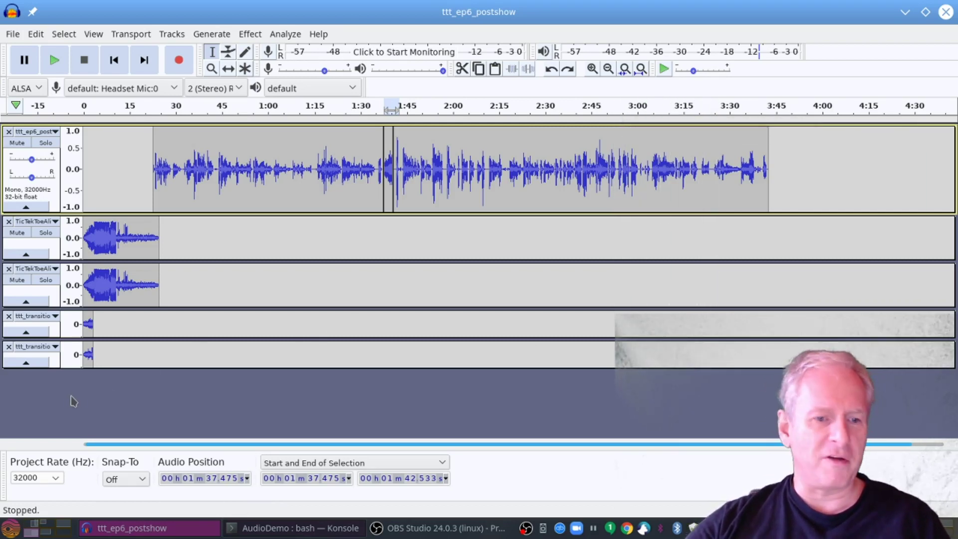
click(10, 36)
mouse_move(56, 193)
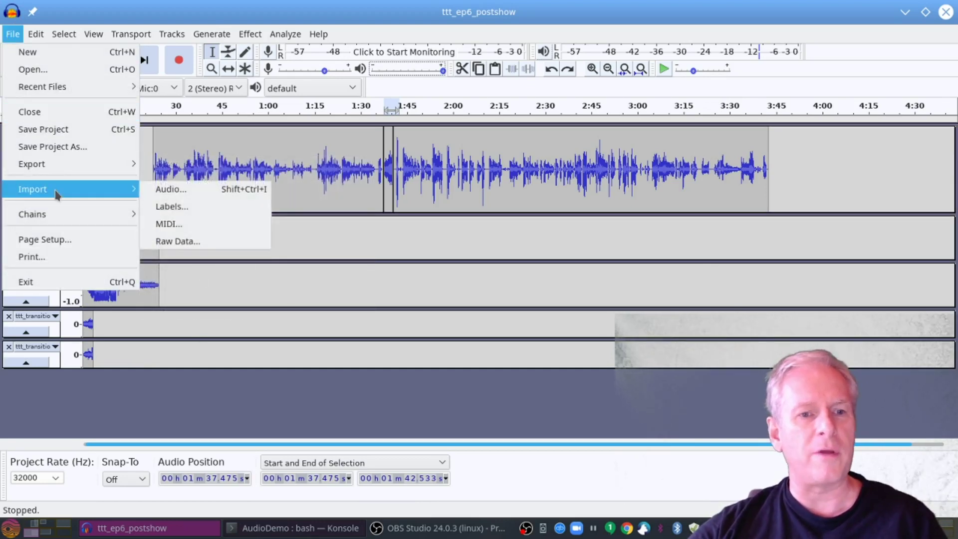
click(183, 192)
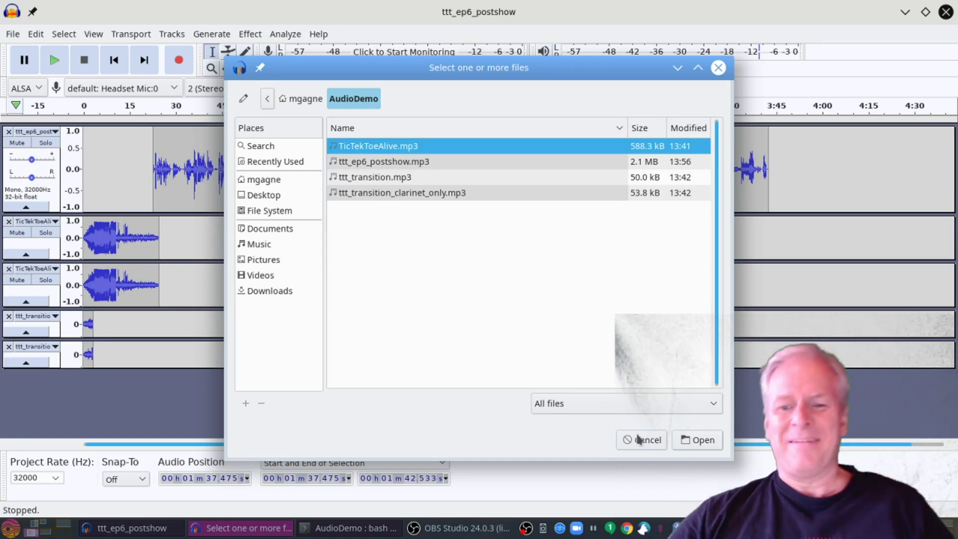
click(642, 440)
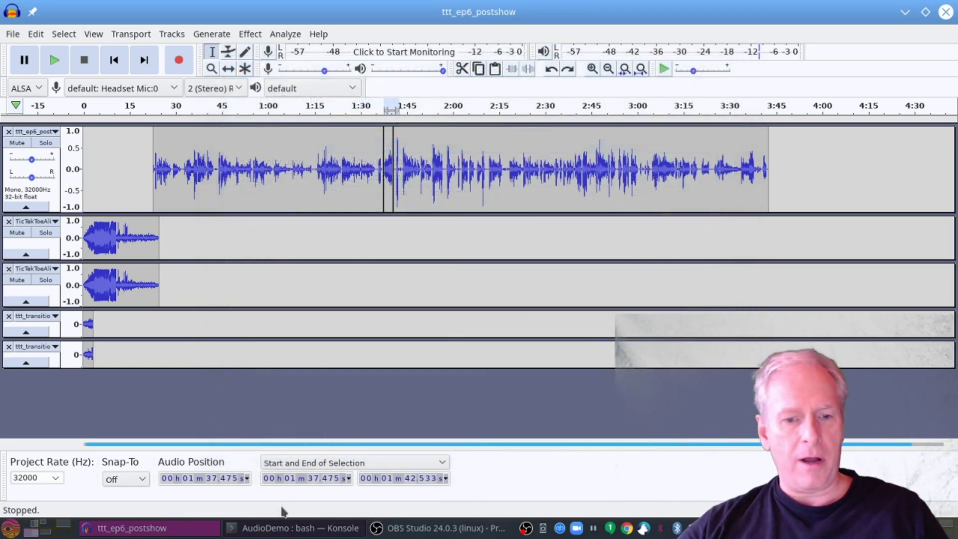
Switch to Konsole, copy the outro file into the AudioDemo folder with cp ~/Audio/TTT_Outro.mp3 . and return to Audacity
click(288, 526)
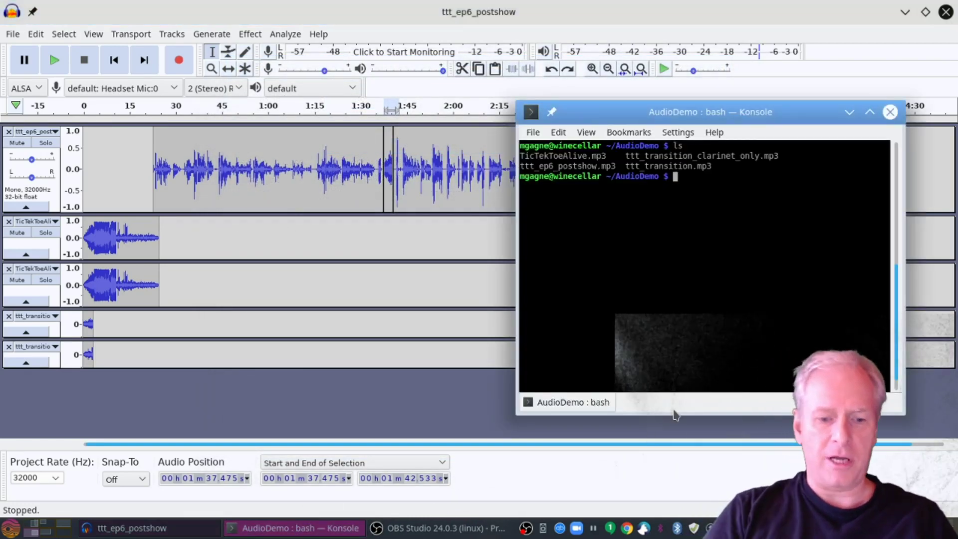
text(cp ~/)
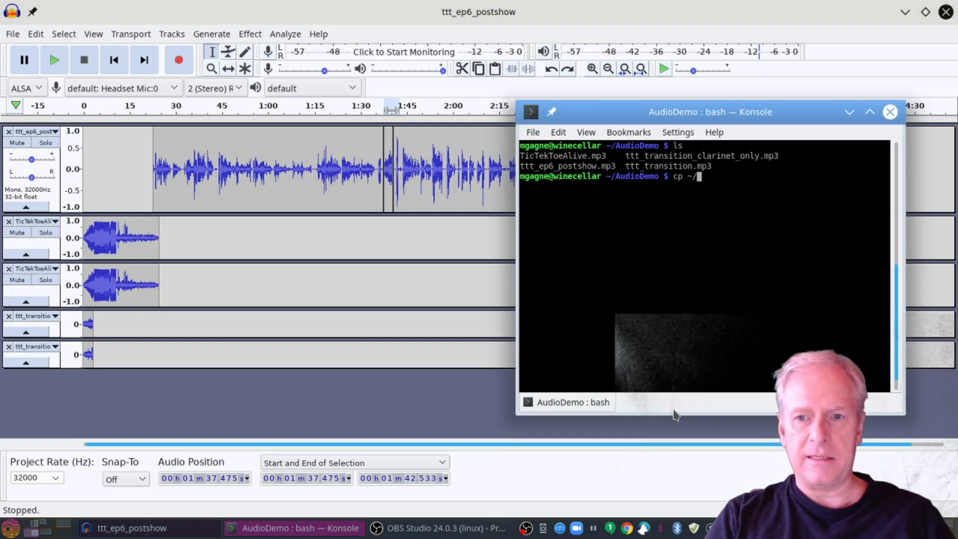
text(Audio)
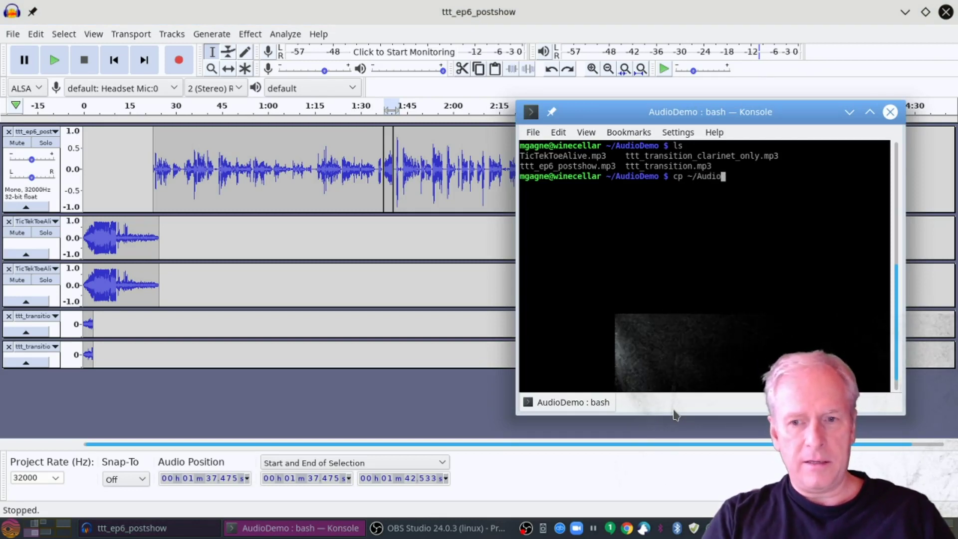
text(/TTT)
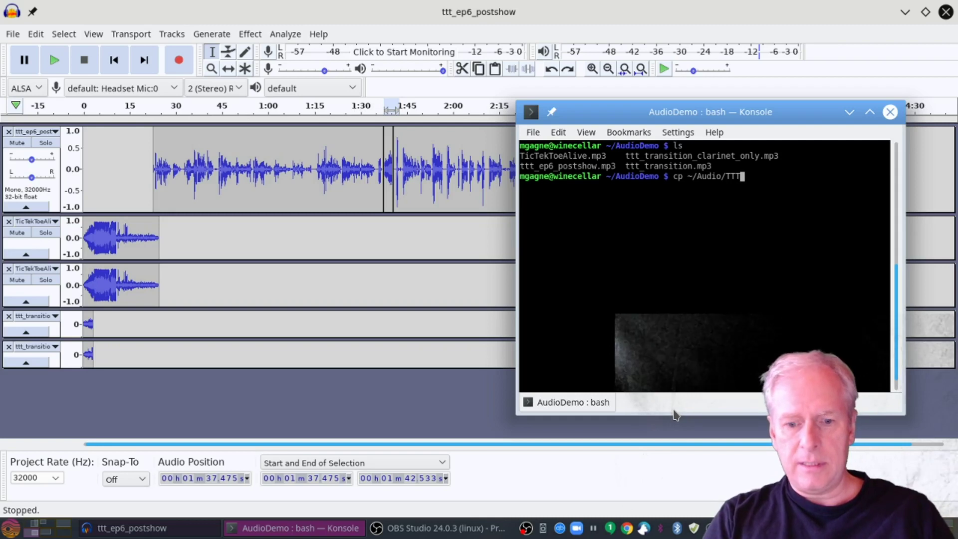
text(_out)
key(BackSpace)
key(BackSpace)
key(BackSpace)
key(BackSpace)
key(Tab)
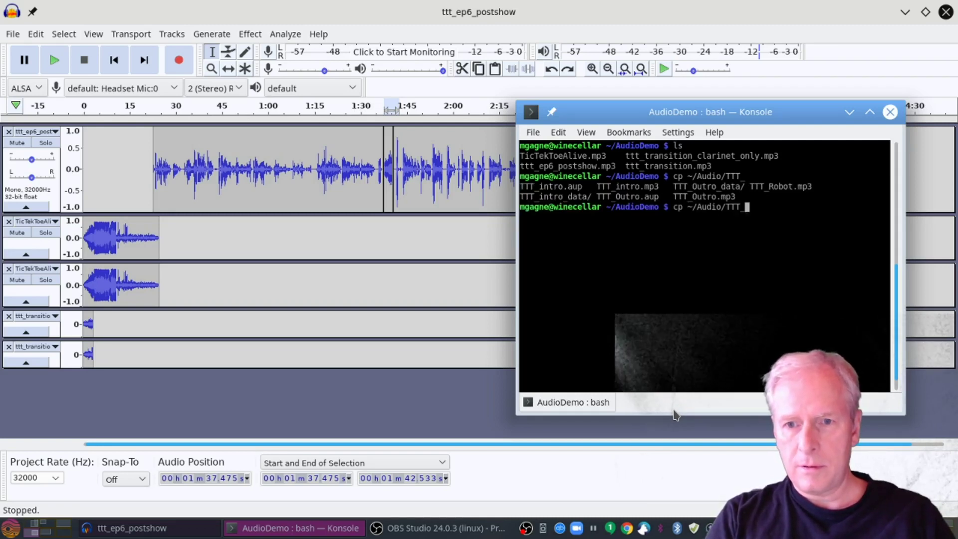
text(Ou)
key(Tab)
text(.m)
key(Tab)
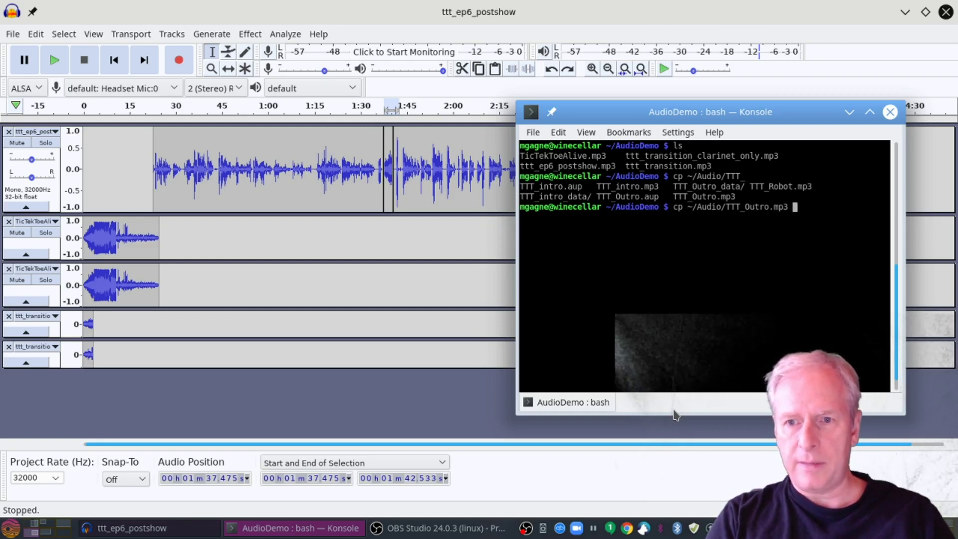
text(.)
key(Return)
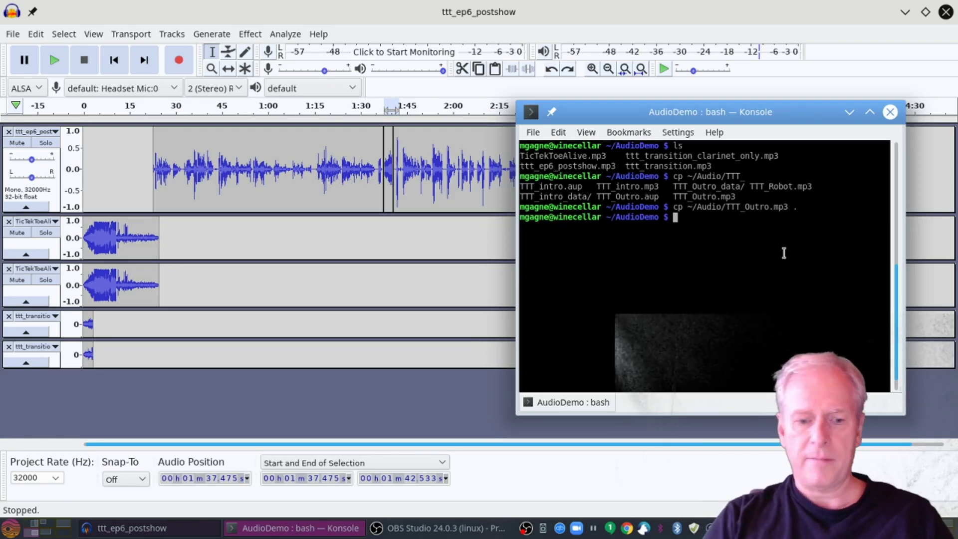
click(831, 6)
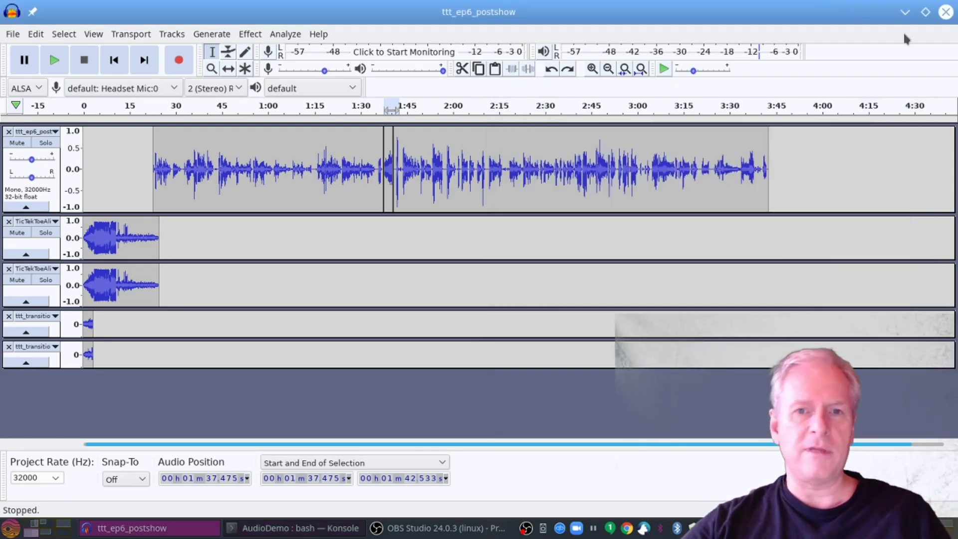
Import TTT_Outro.mp3 from the AudioDemo folder as a new track
click(11, 34)
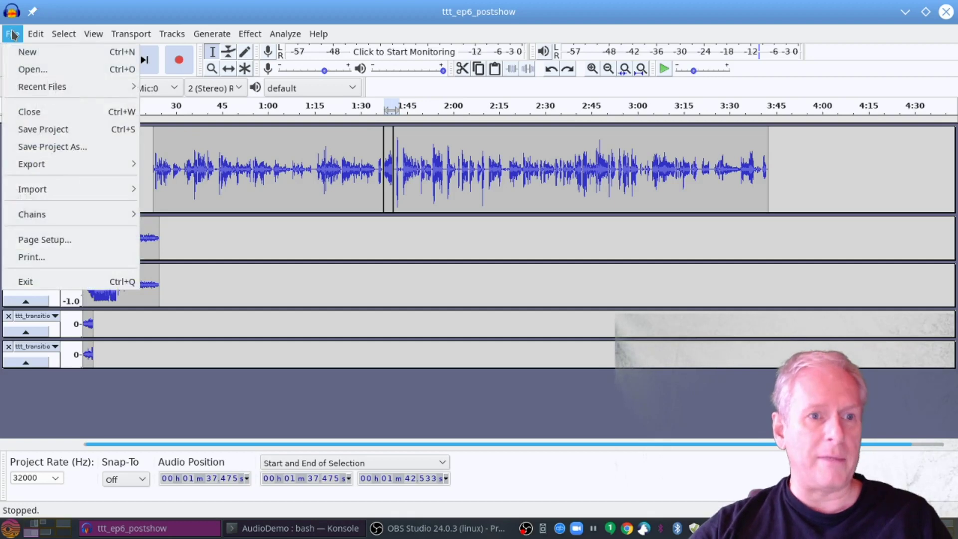
mouse_move(46, 195)
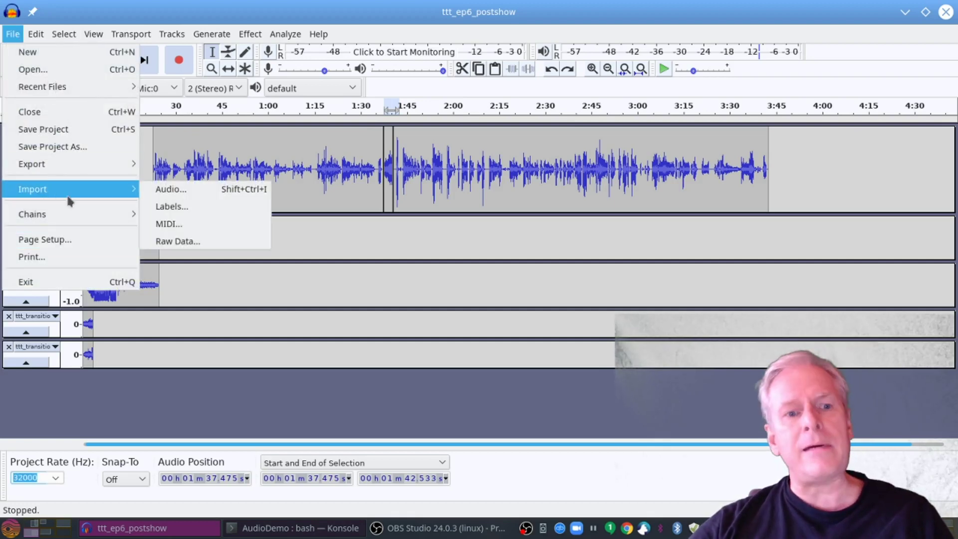
click(195, 195)
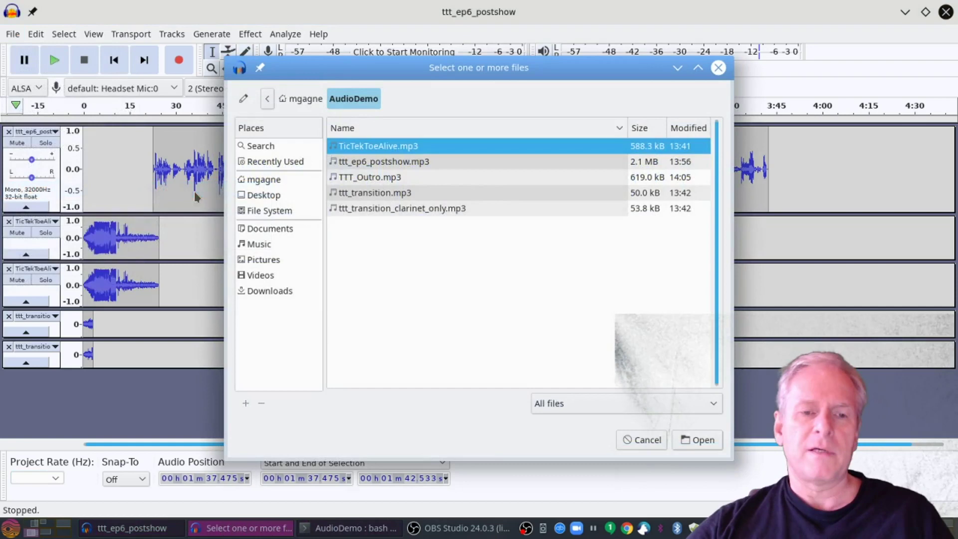
click(393, 178)
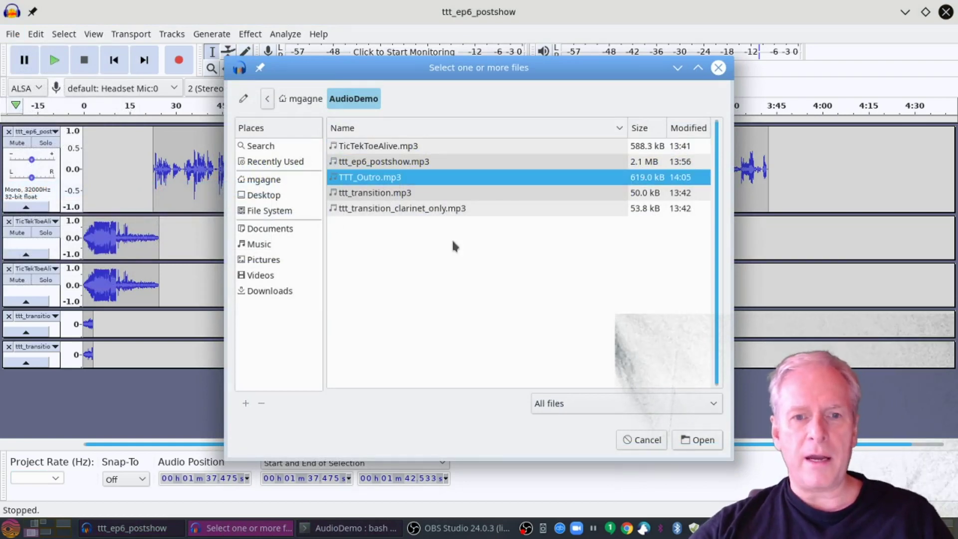
click(713, 442)
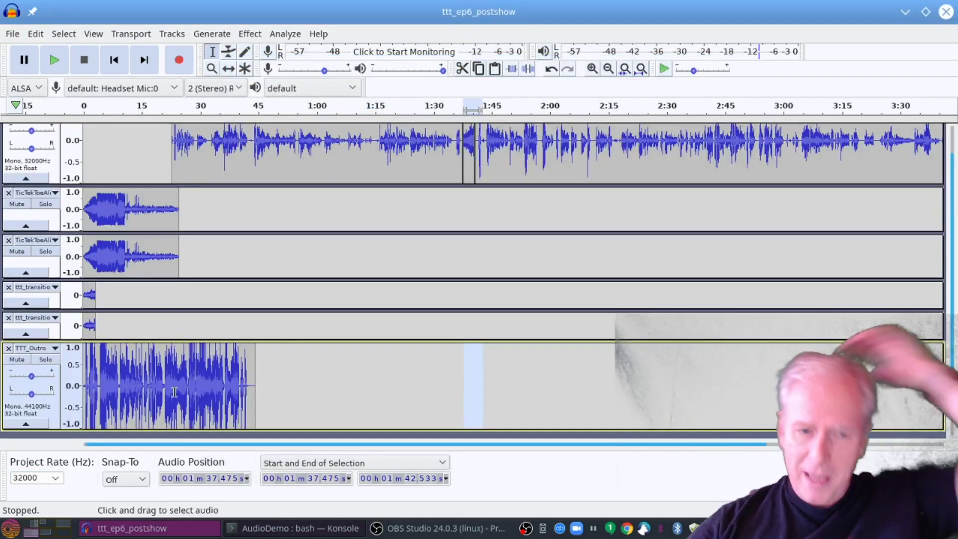
Reduce the volume of the whole TTT_Outro clip with Amplify at -8.9 dB
drag(272, 391, 80, 374)
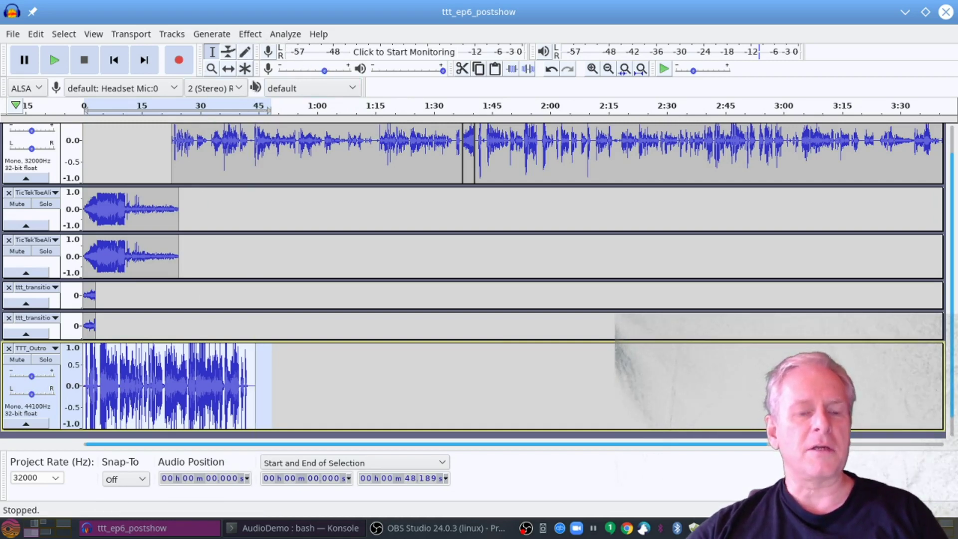
click(250, 35)
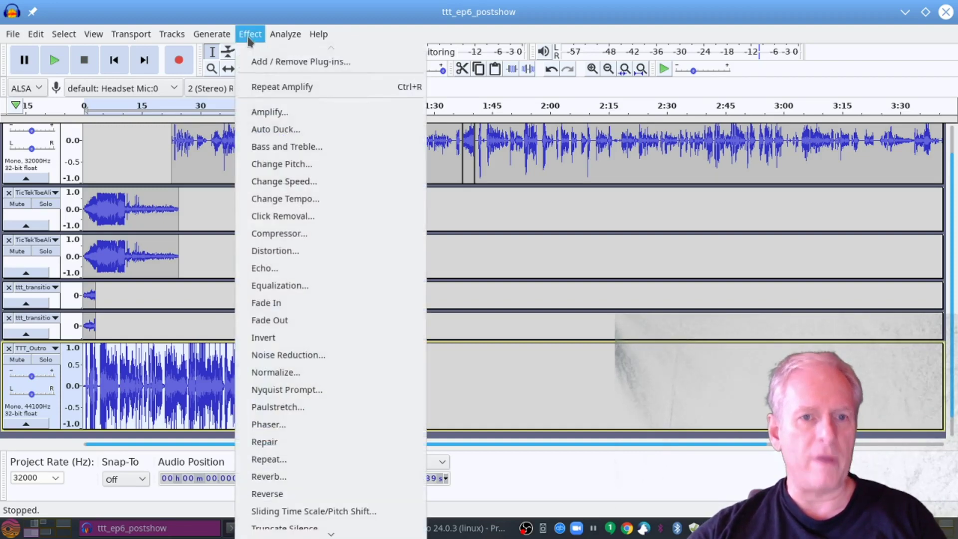
click(287, 120)
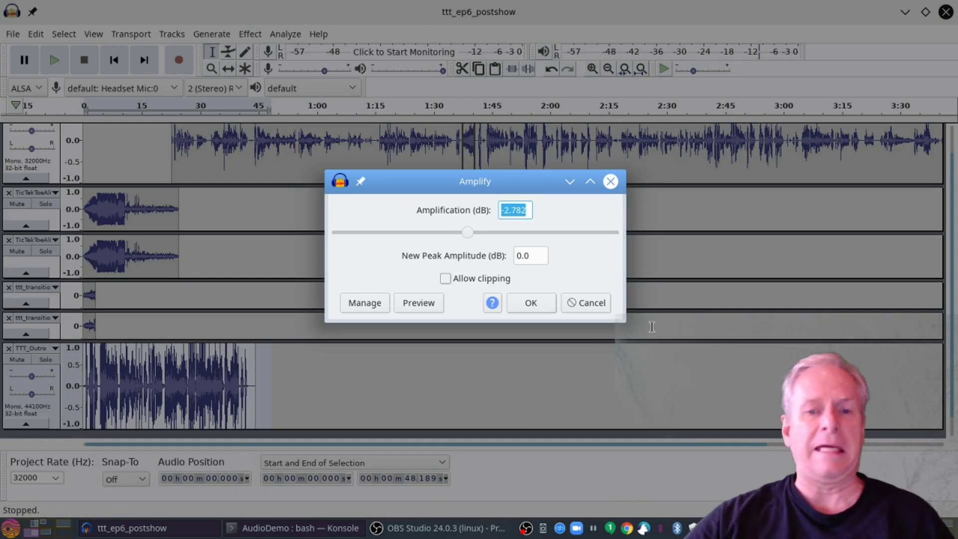
drag(468, 234, 453, 238)
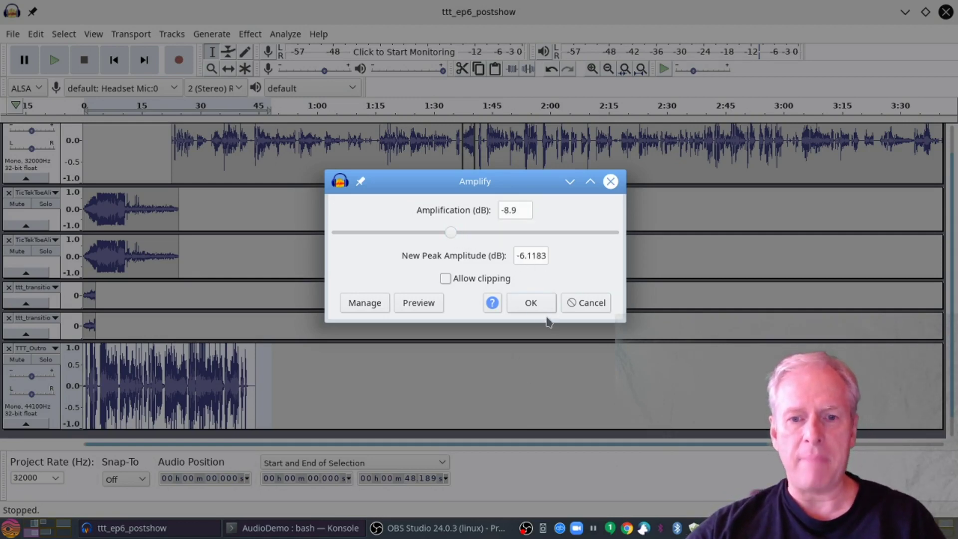
click(531, 303)
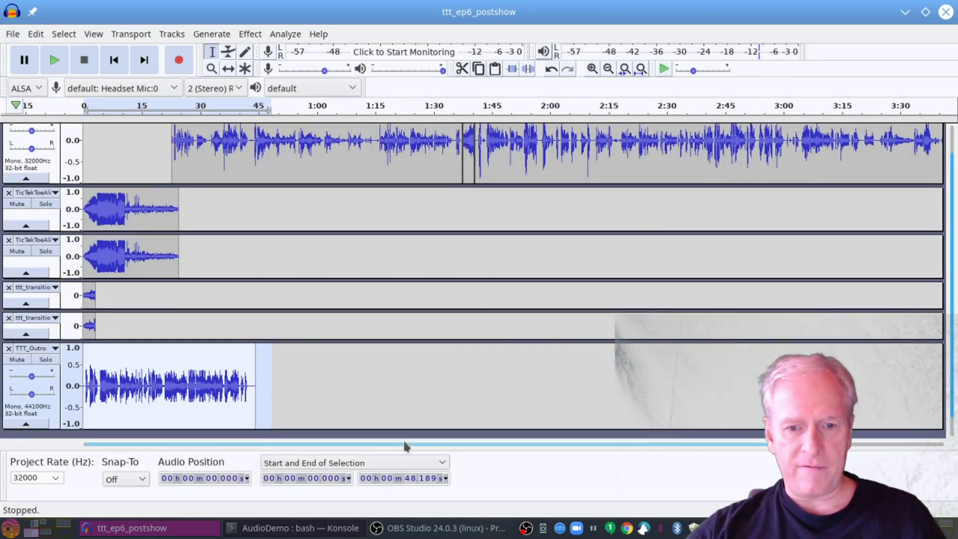
Copy the upper ttt_transition clip, paste it into the ttt_ep6_postshow track at about 3:51, and slide it against the end of the speech
drag(405, 446, 648, 479)
click(767, 150)
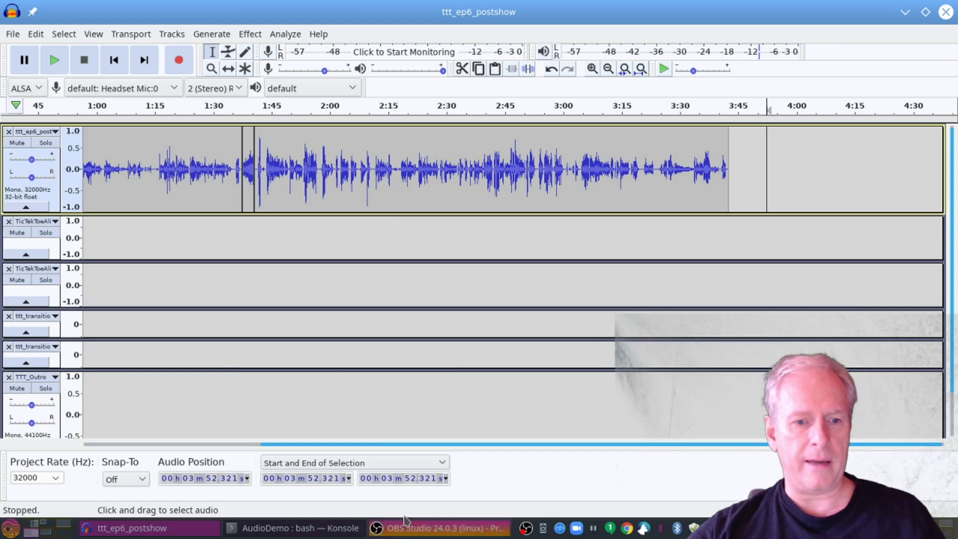
drag(449, 446, 194, 439)
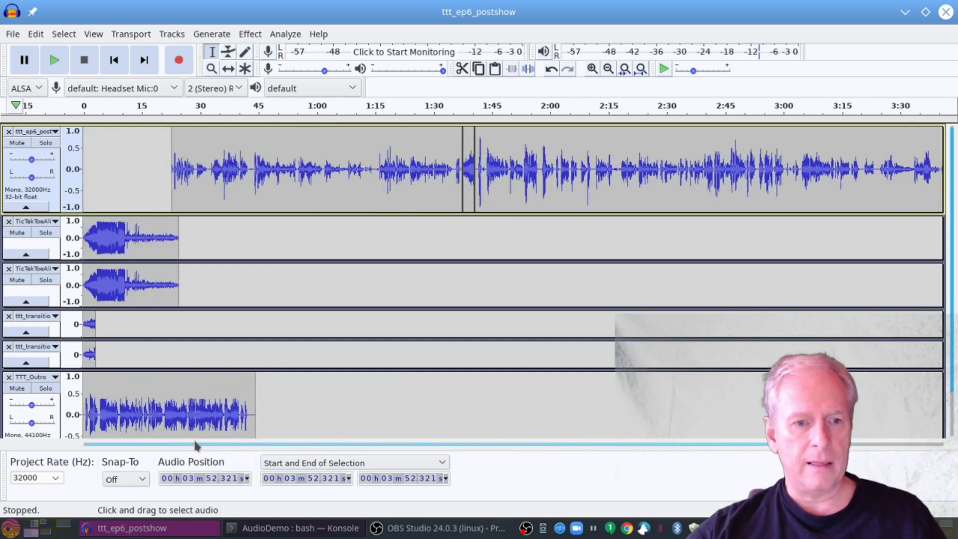
drag(113, 325, 120, 284)
drag(95, 324, 81, 322)
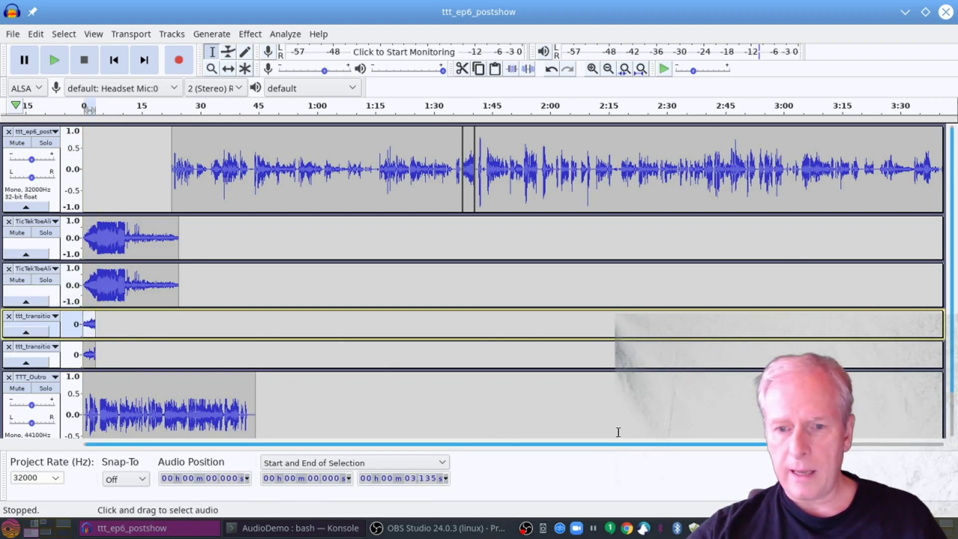
drag(627, 445, 802, 444)
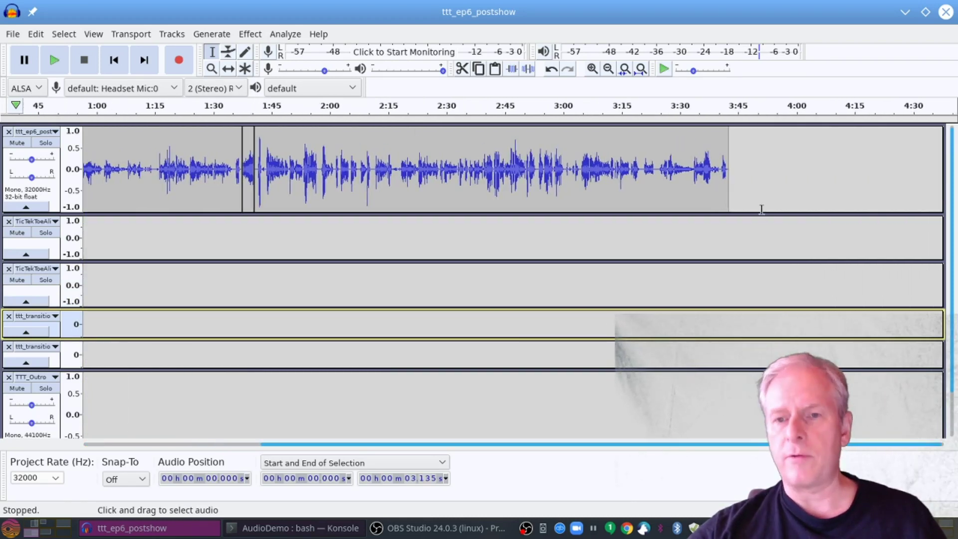
click(761, 170)
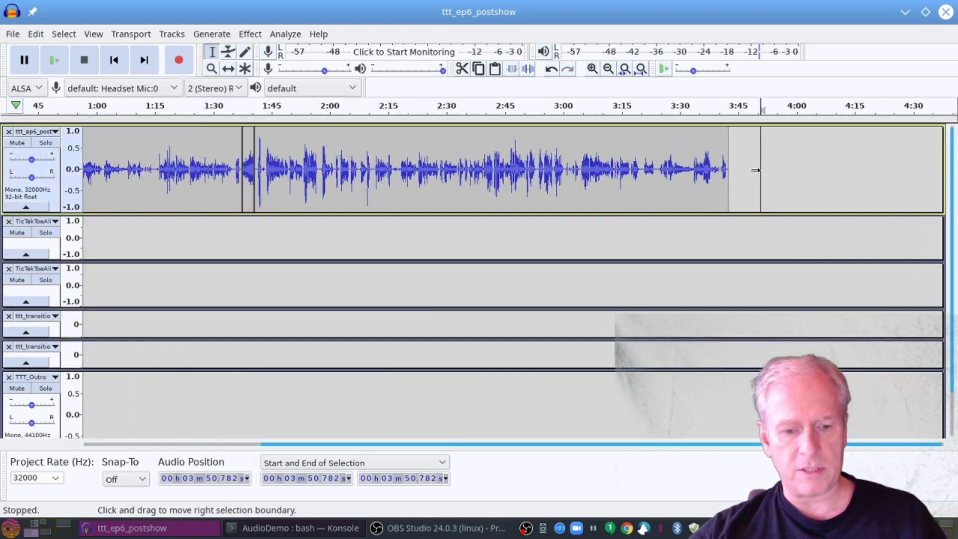
drag(756, 170, 773, 170)
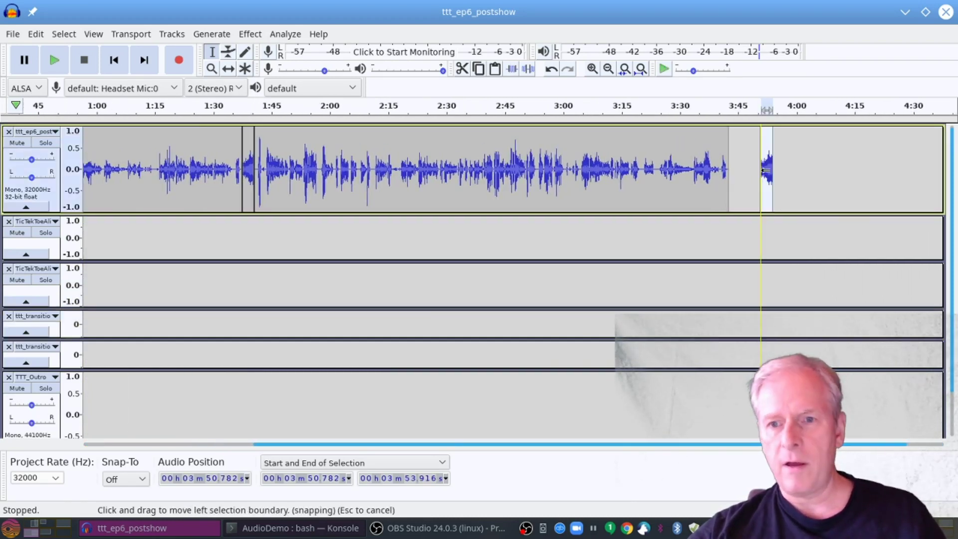
click(229, 68)
drag(774, 174, 730, 189)
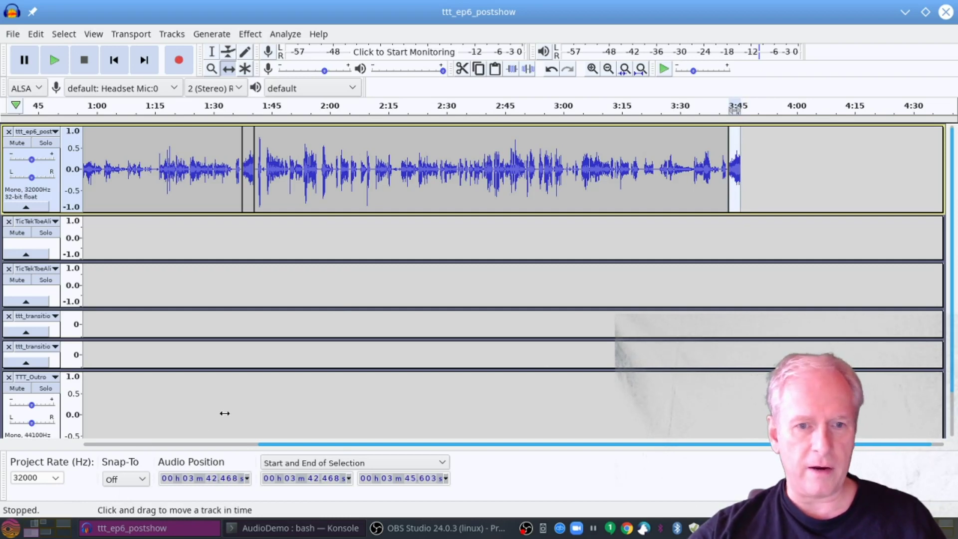
Copy the whole TTT_Outro clip, paste it into the ttt_ep6_postshow track at about 3:51, and slide it against the end of the closing transition
scroll(315, 368, down, 2)
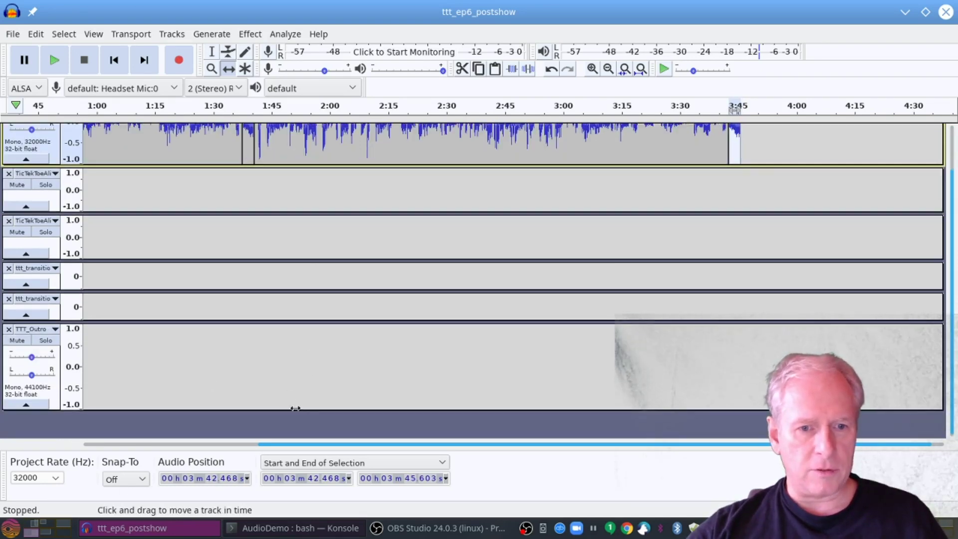
drag(274, 444, 11, 425)
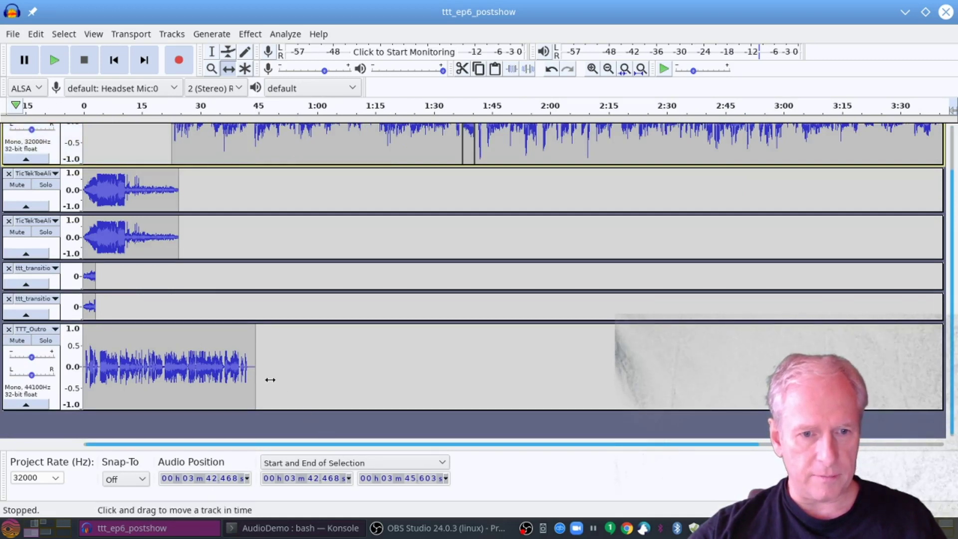
click(142, 369)
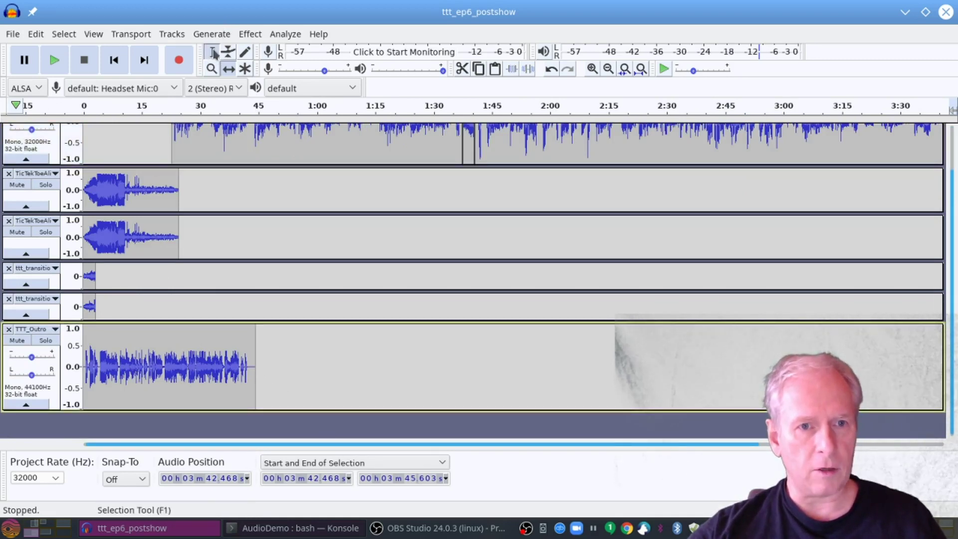
click(211, 52)
drag(264, 368, 81, 362)
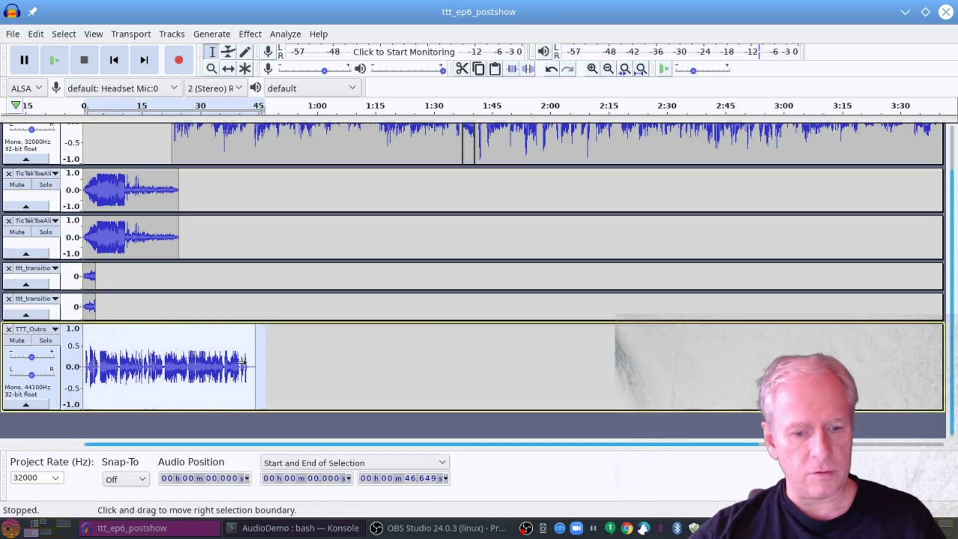
drag(551, 445, 899, 444)
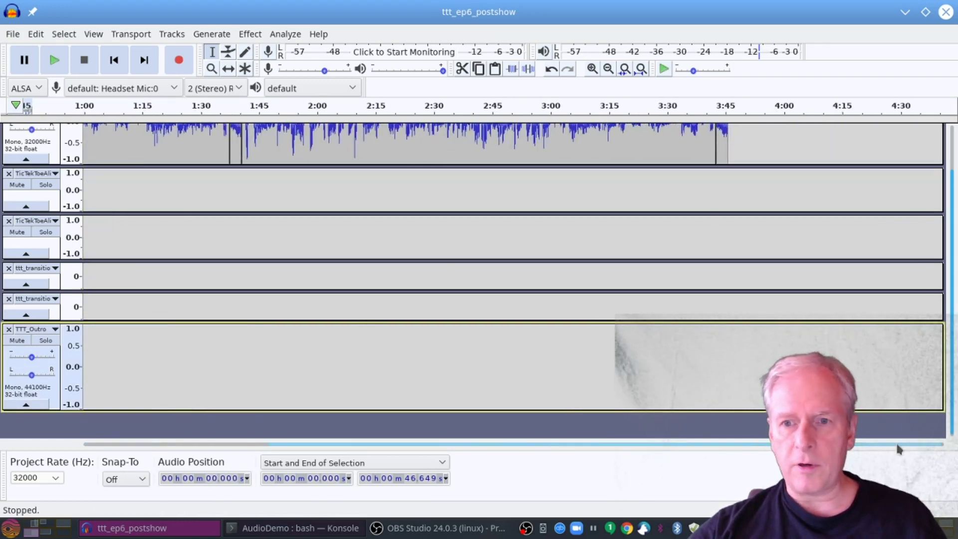
click(750, 130)
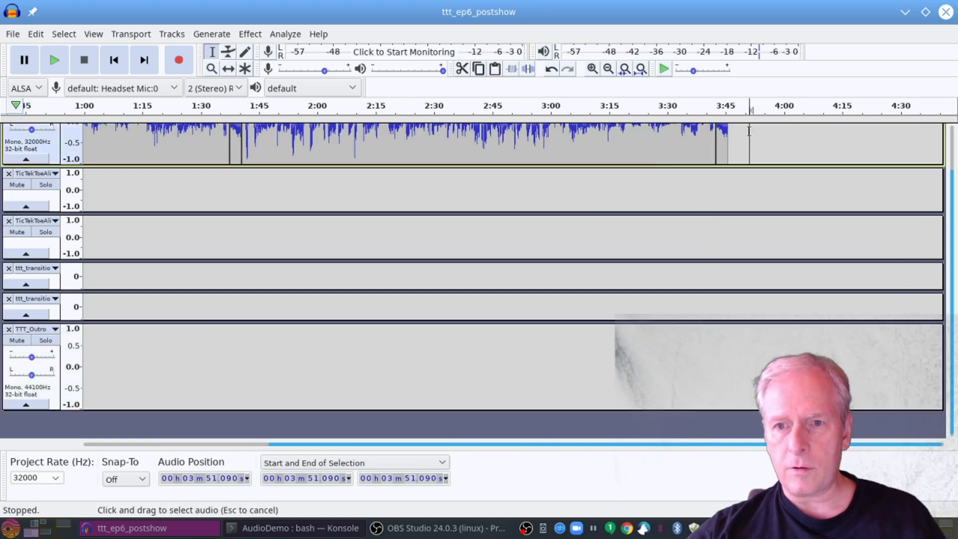
scroll(769, 164, up, 2)
key(ctrl+v)
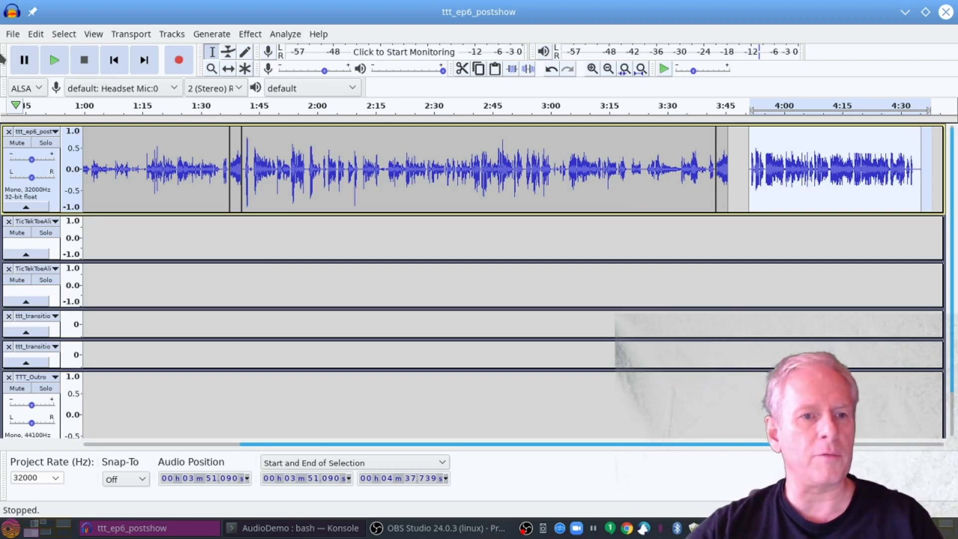
click(228, 69)
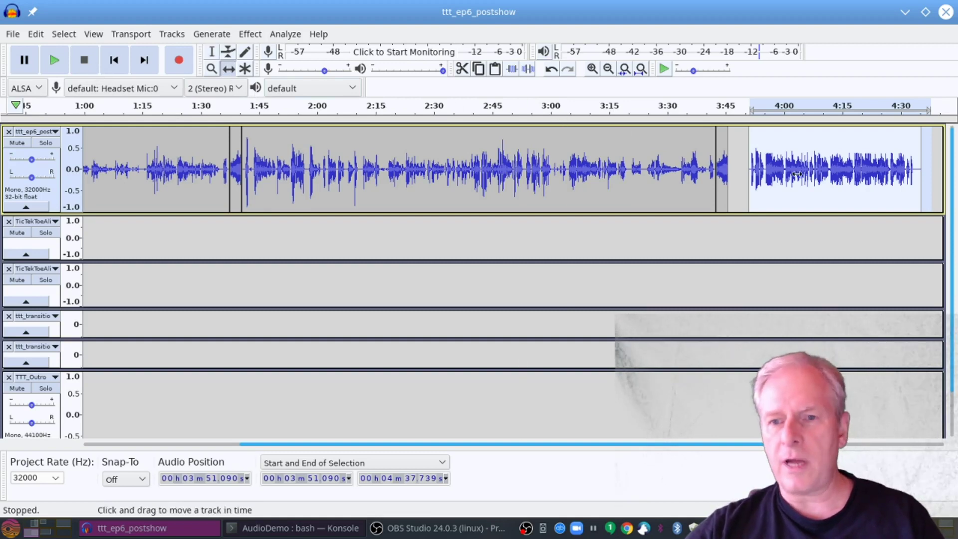
drag(797, 174, 753, 179)
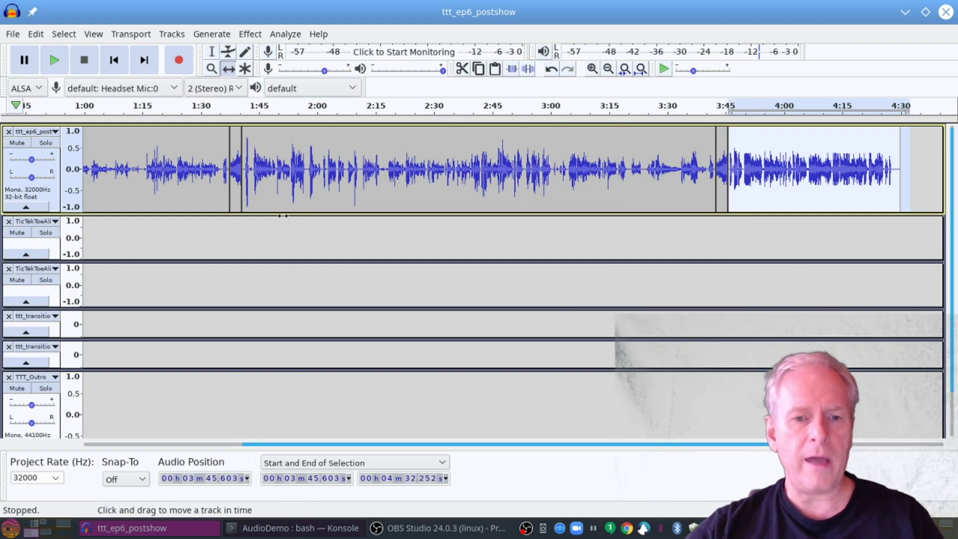
Listen to the ttt_ep6_postshow track from about 1:35 and from about 3:41 to check both transitions
click(221, 107)
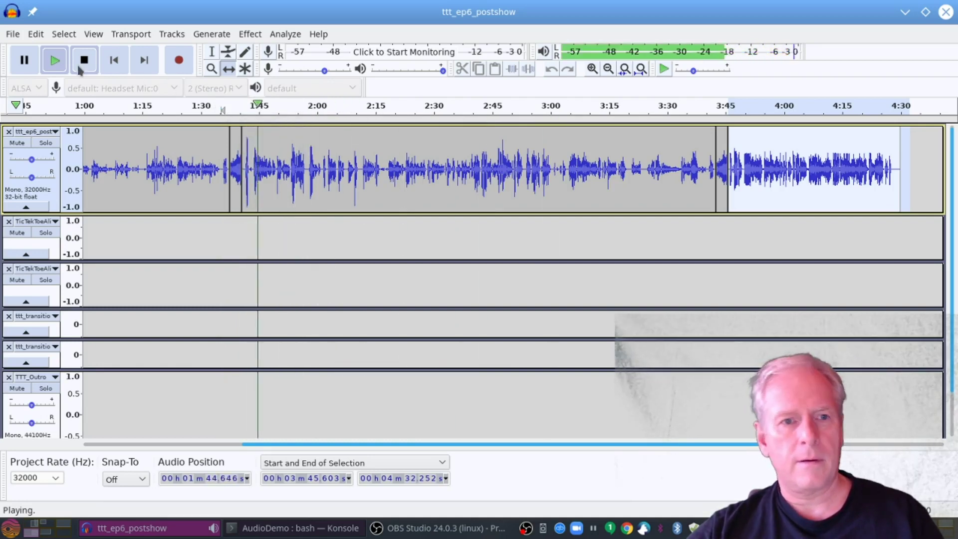
key(space)
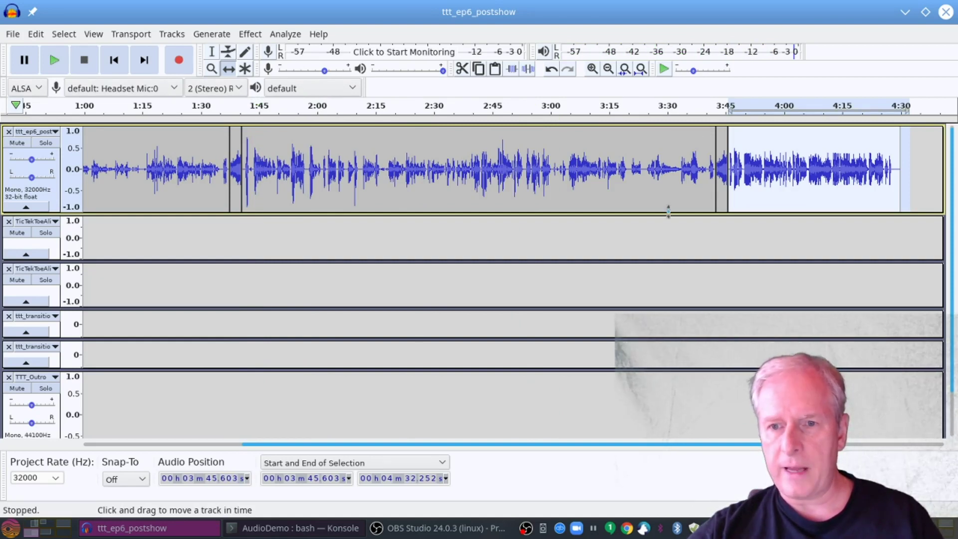
click(709, 106)
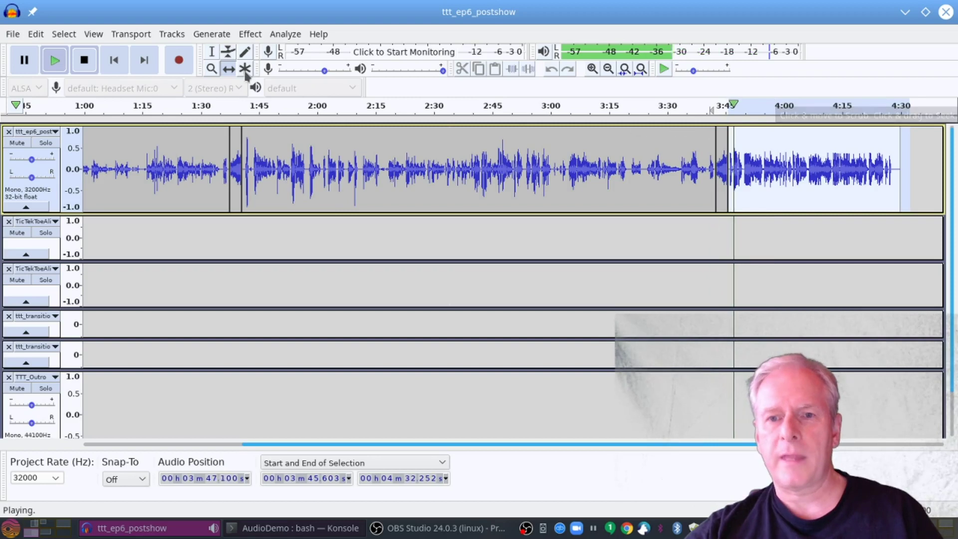
click(92, 66)
Remove both TicTekToeAlive tracks, both ttt_transition tracks and the TTT_Outro track, keeping only the ttt_ep6_postshow track
scroll(405, 360, down, 2)
scroll(405, 360, down, 1)
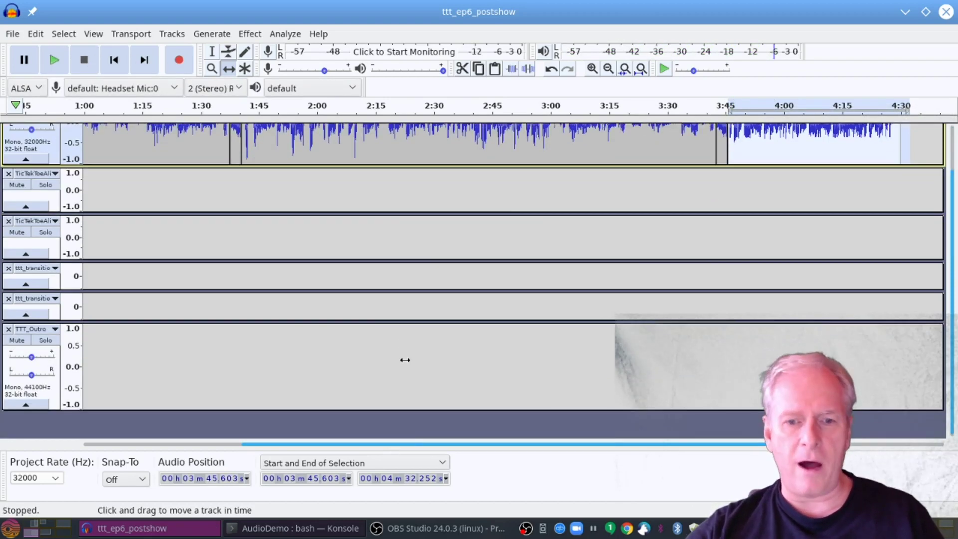
click(408, 436)
scroll(479, 270, up, 3)
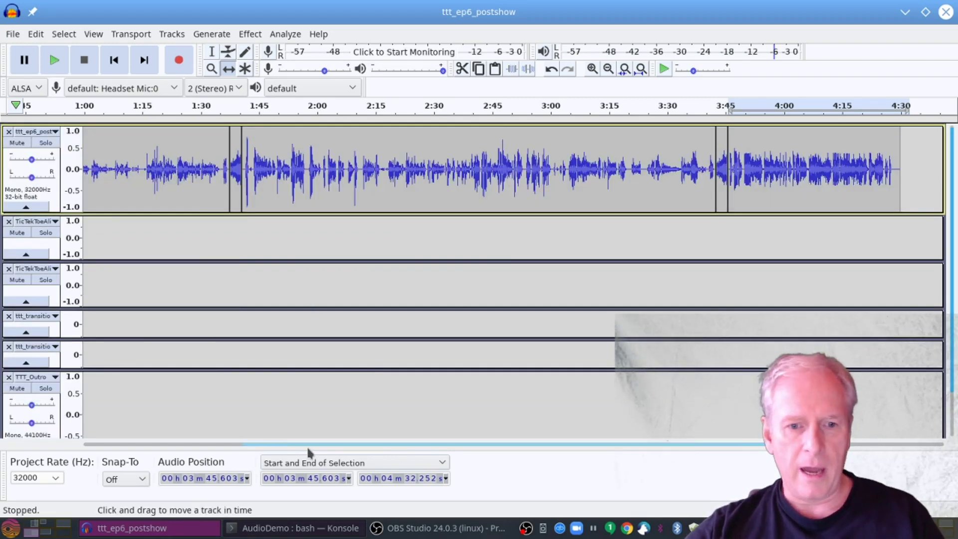
drag(291, 444, 135, 444)
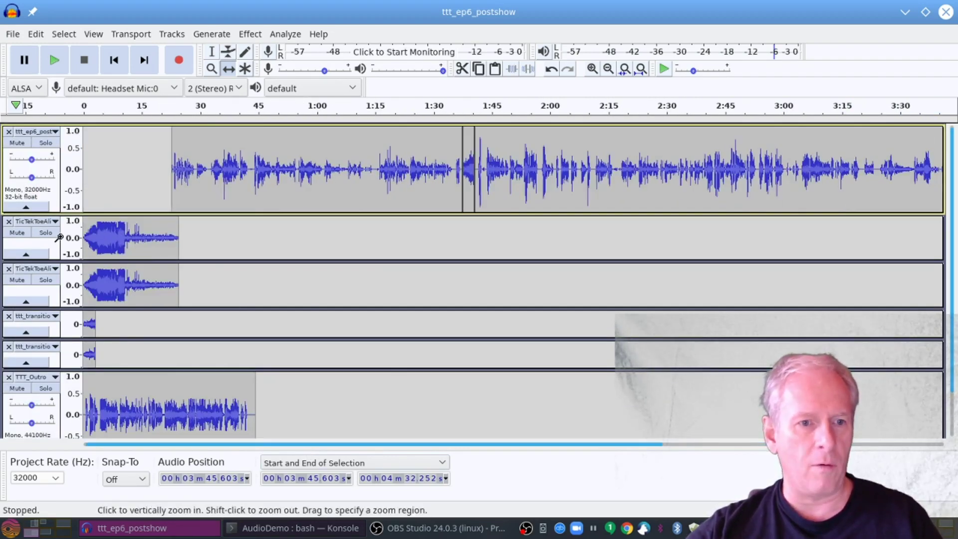
click(8, 222)
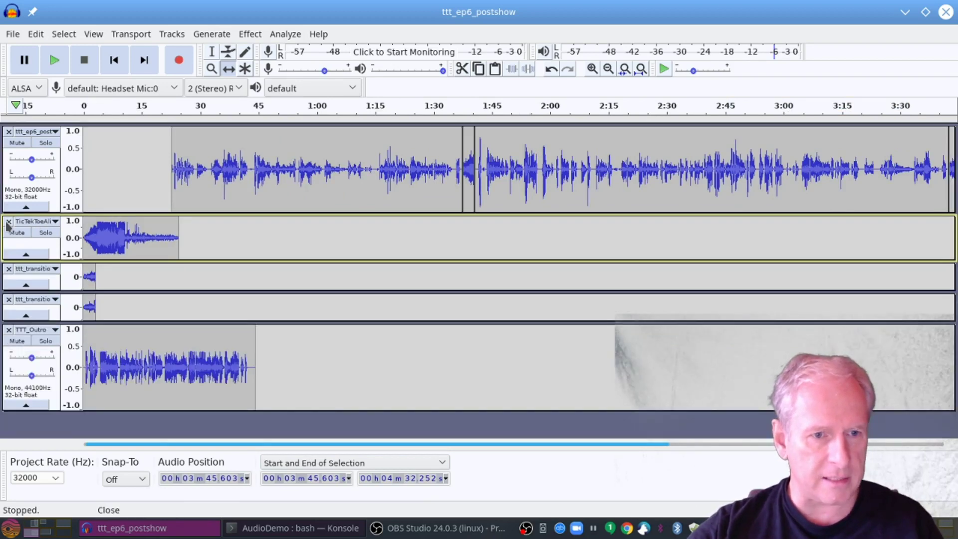
click(9, 221)
click(9, 222)
click(9, 222)
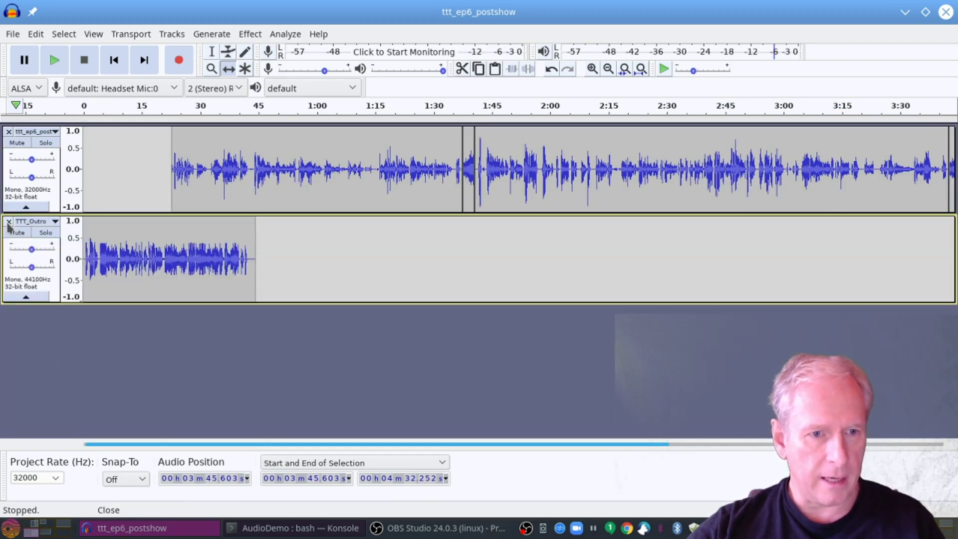
click(9, 222)
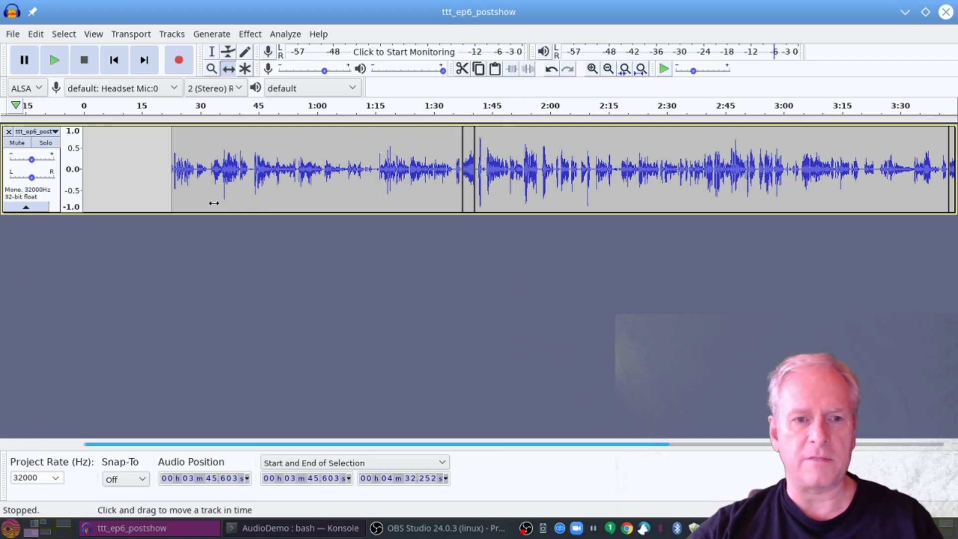
Import TicTekToeAlive.mp3 from the AudioDemo folder as a new stereo track and reduce the track's height
click(13, 35)
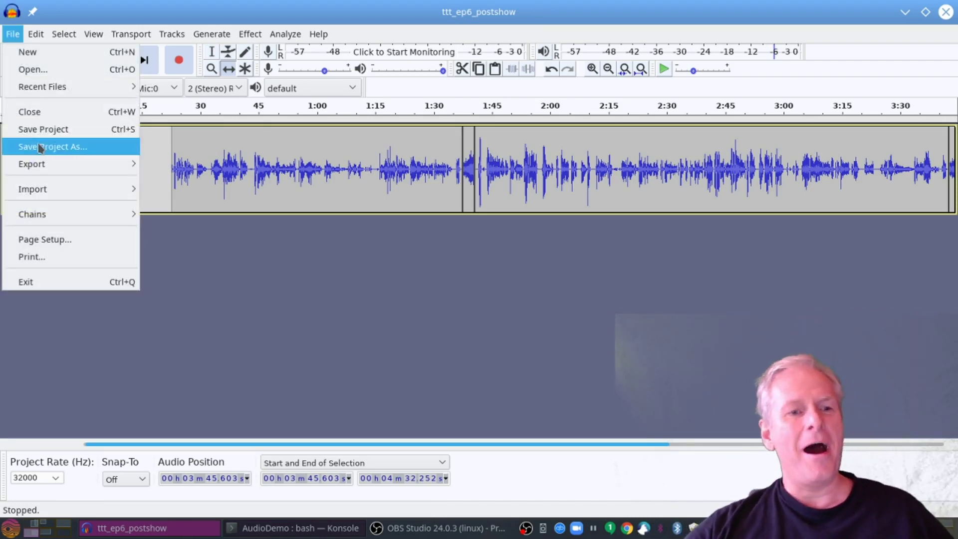
mouse_move(48, 188)
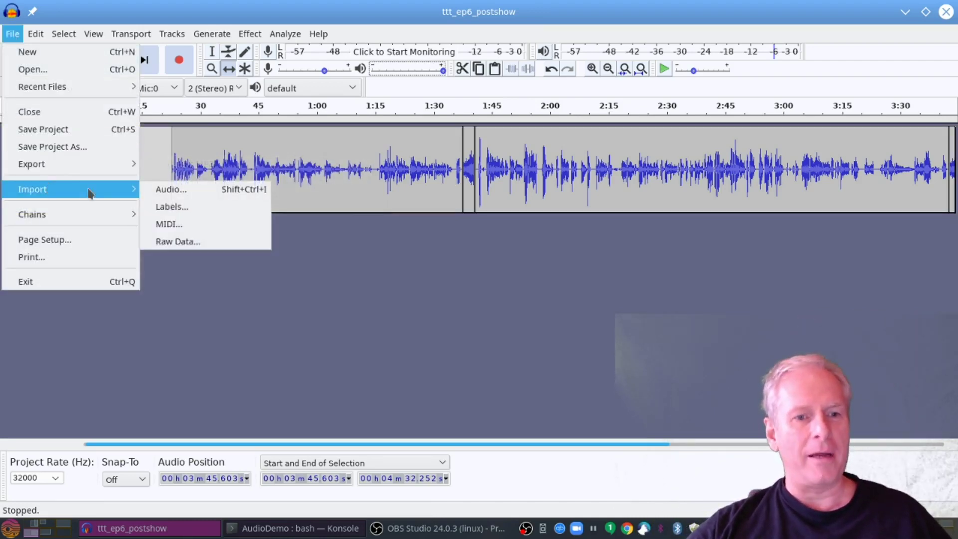
click(162, 190)
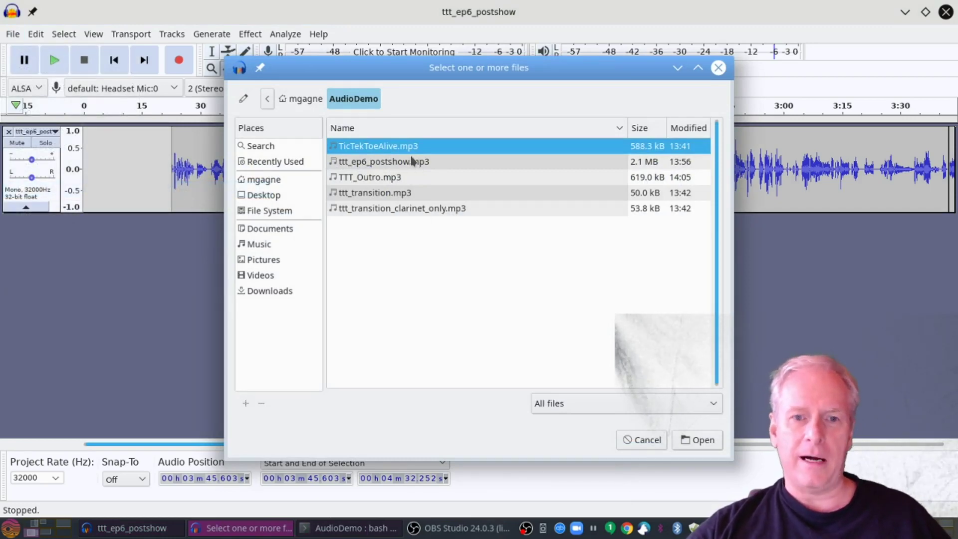
click(697, 439)
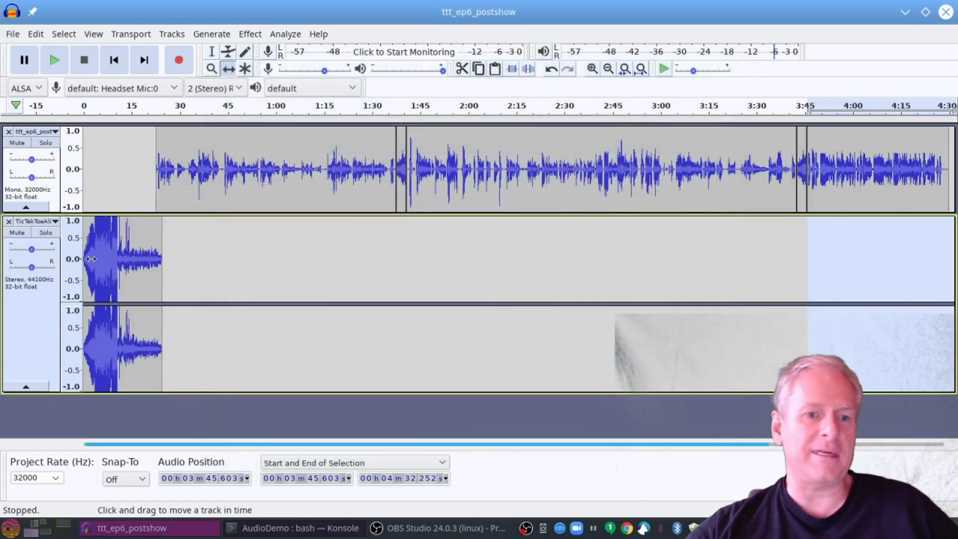
drag(192, 394, 181, 272)
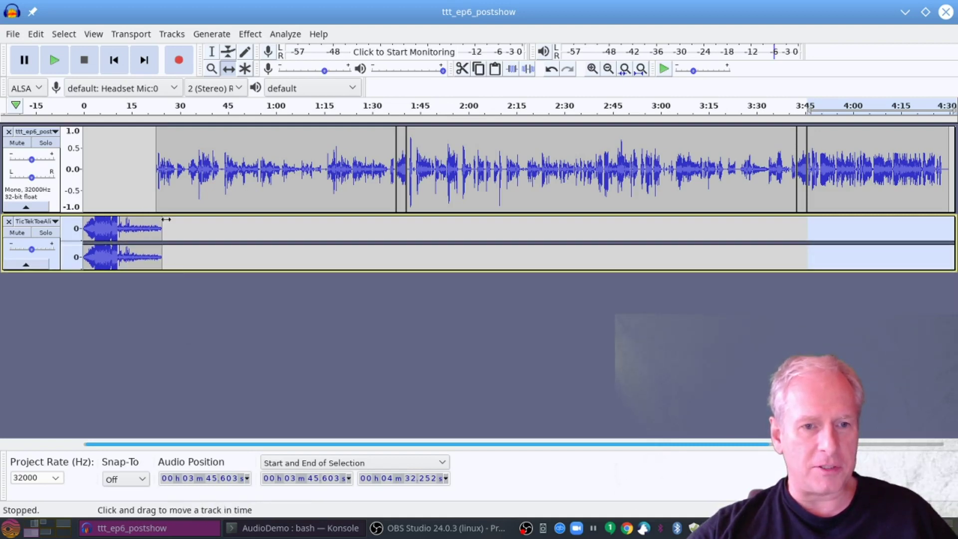
Select the whole TicTekToeAlive clip, from the project start to about 28.4 s
click(212, 51)
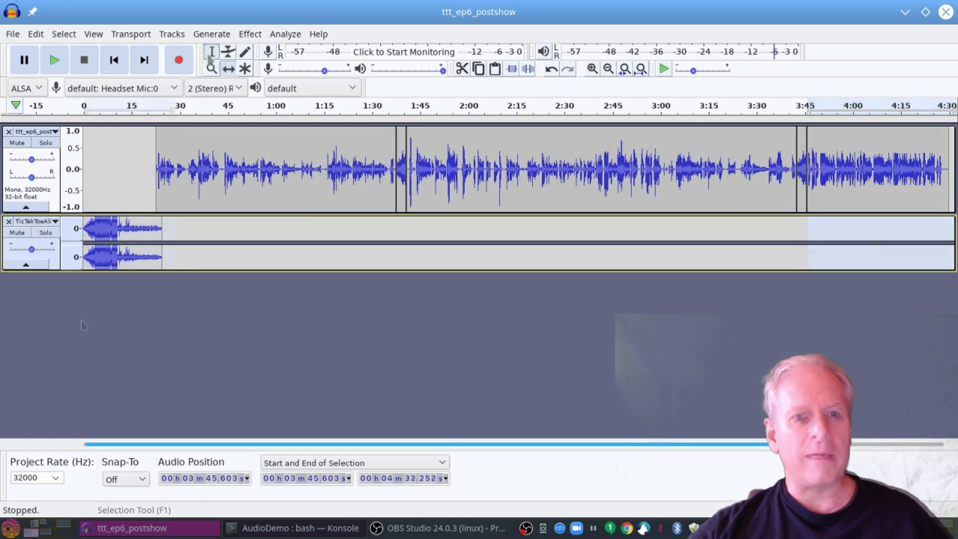
drag(175, 254, 84, 325)
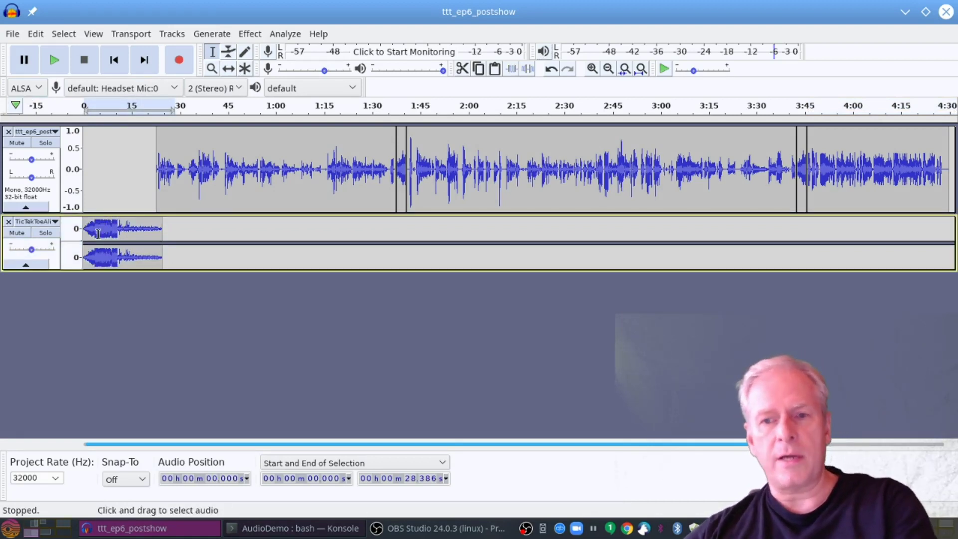
drag(305, 442, 264, 432)
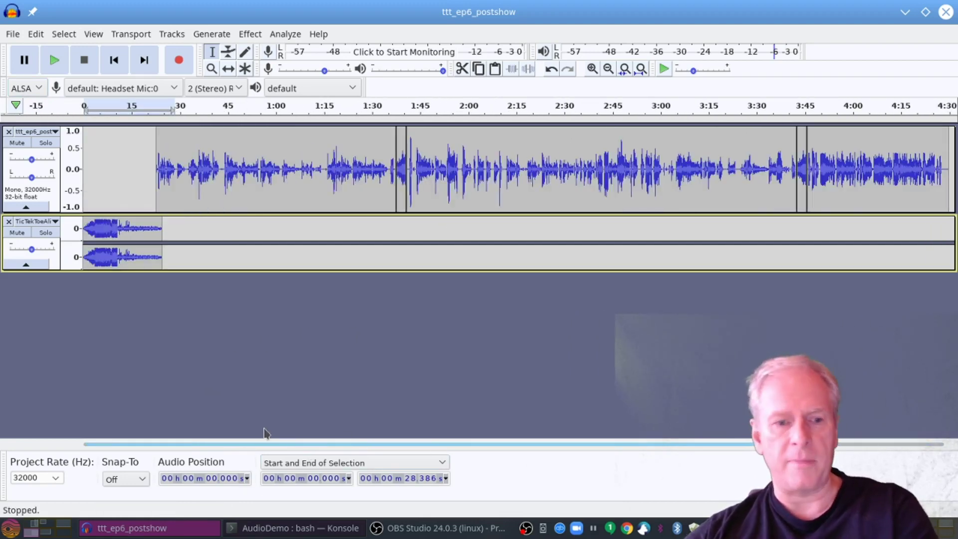
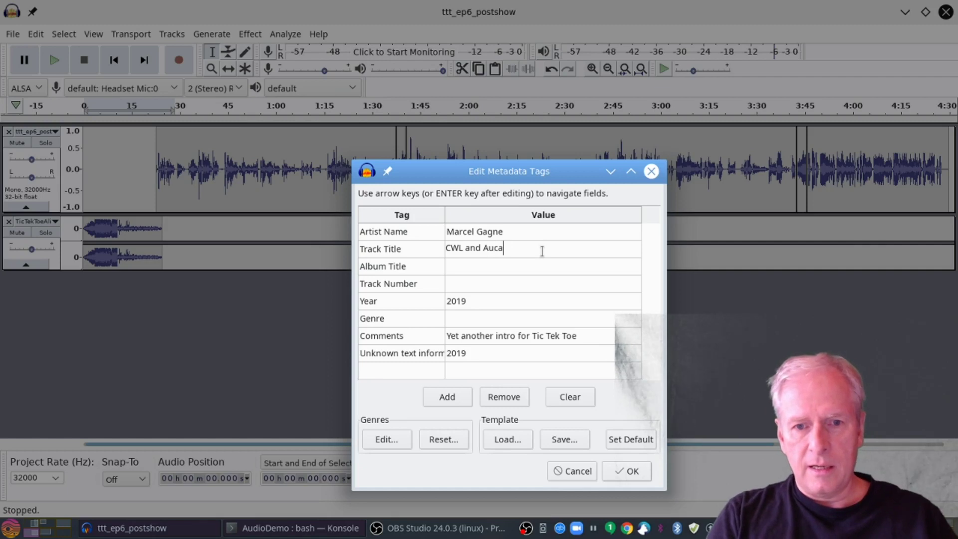
Complete the track title as "CWL and Audacity and TTT", clear the Comments tag and accept the metadata
text(city and TTT)
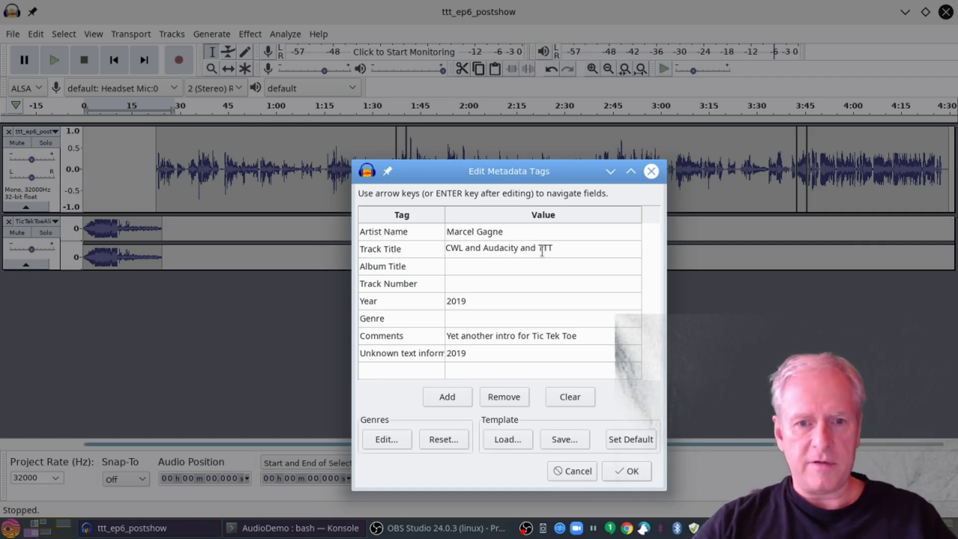
click(592, 336)
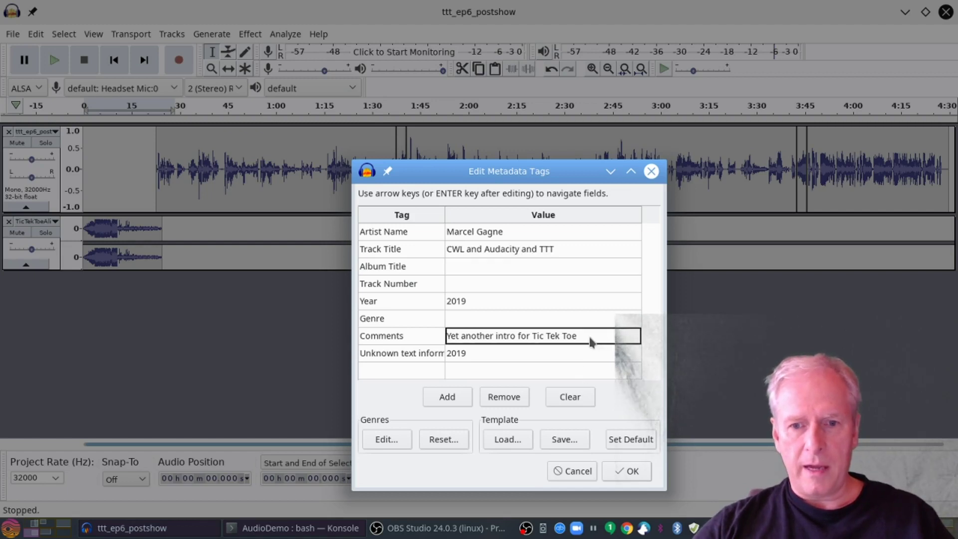
triple_click(589, 336)
key(BackSpace)
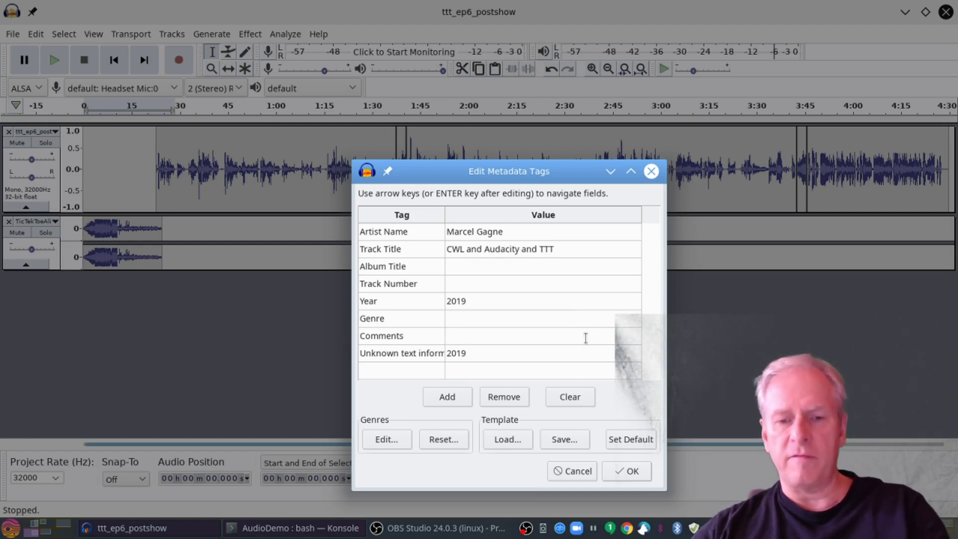
click(627, 473)
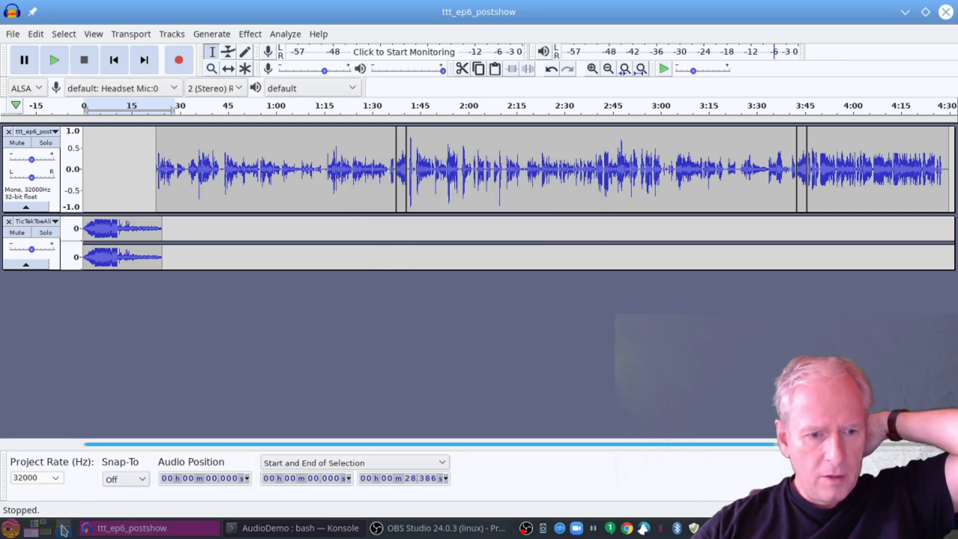
Set up an MP3 export into the AudioDemo folder and decline replacing the existing ttt_ep6_postshow.mp3
click(12, 33)
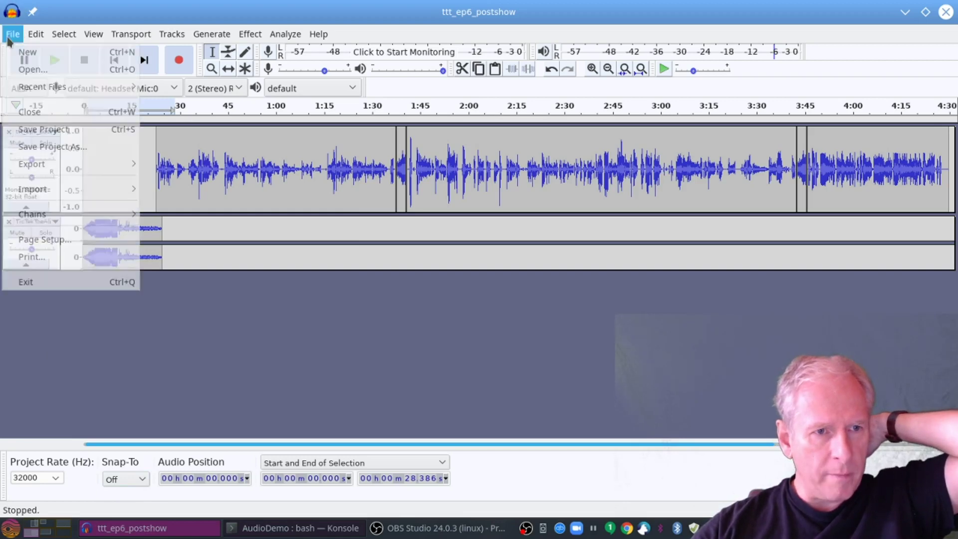
mouse_move(53, 165)
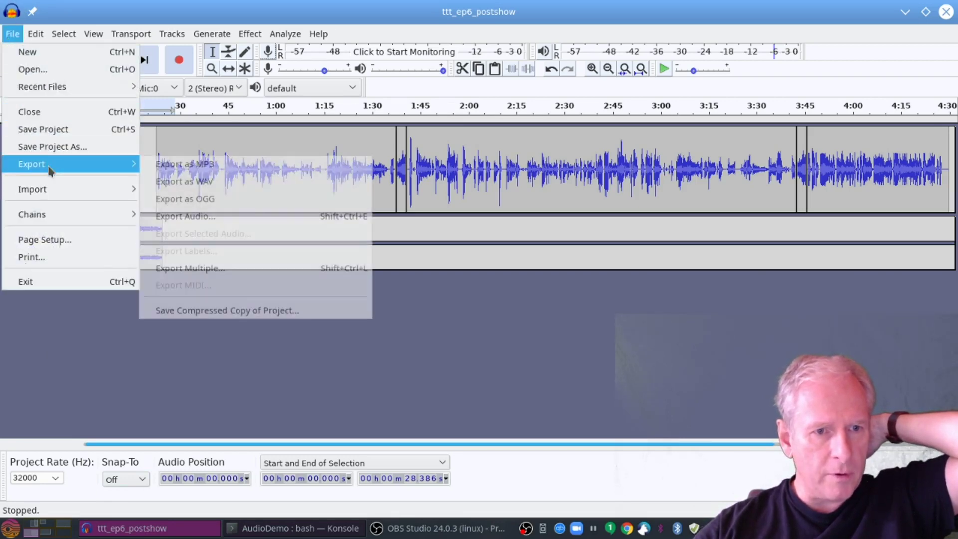
click(207, 163)
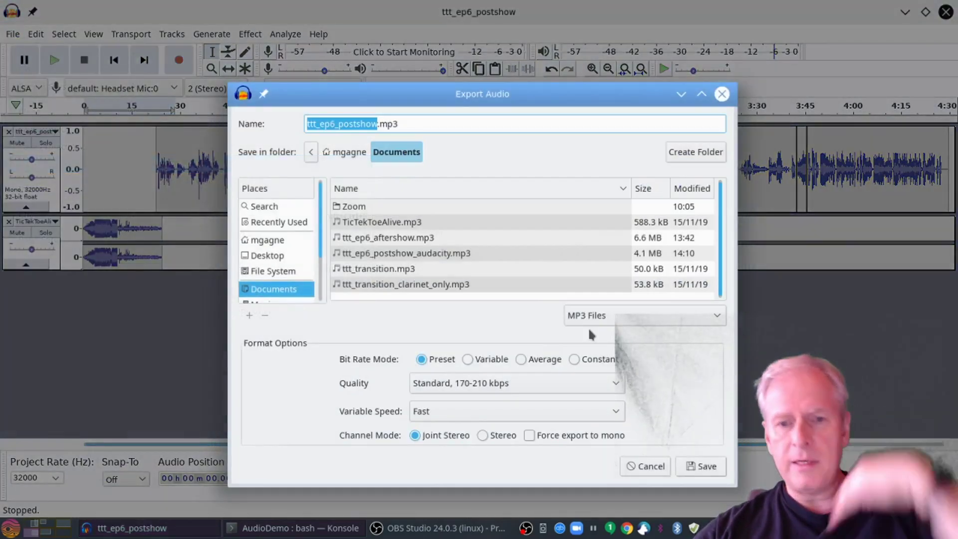
click(349, 156)
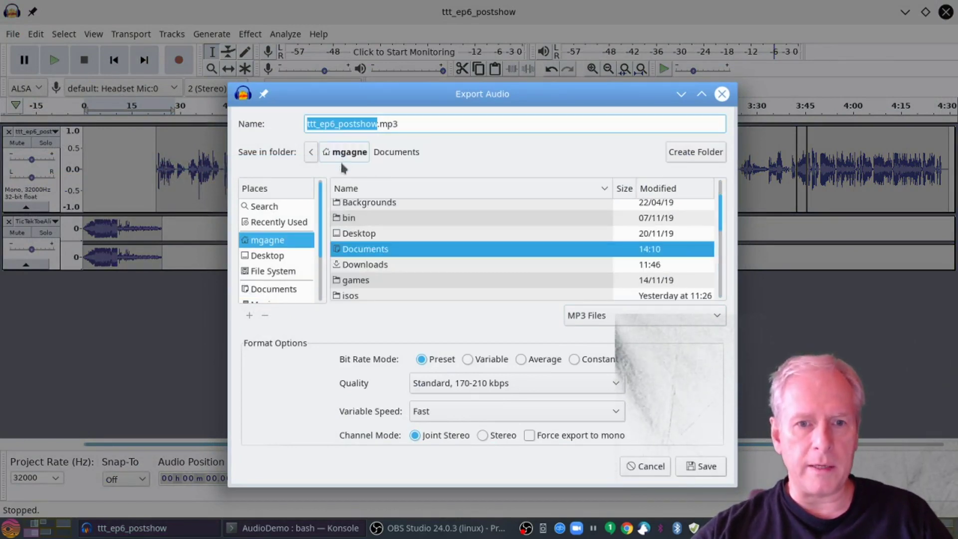
scroll(371, 232, up, 2)
double_click(370, 225)
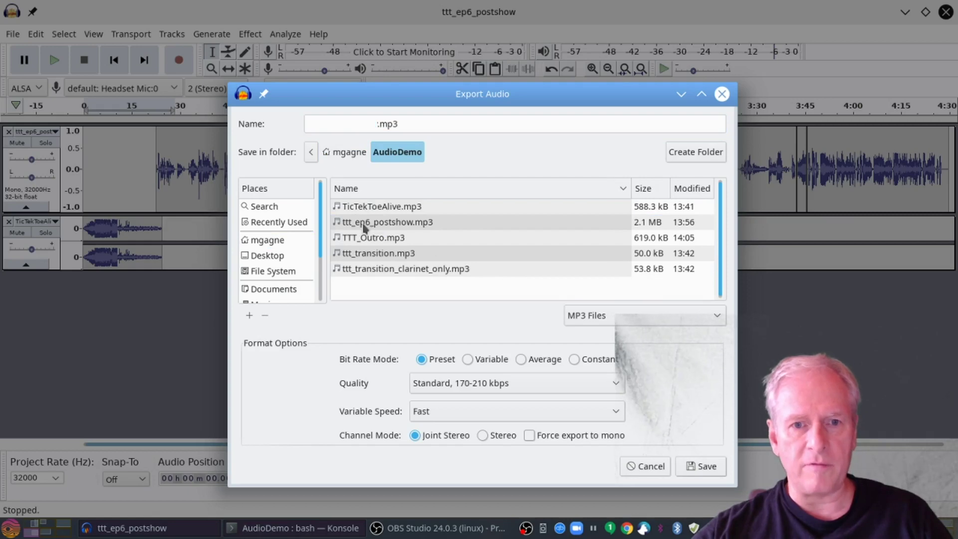
click(700, 466)
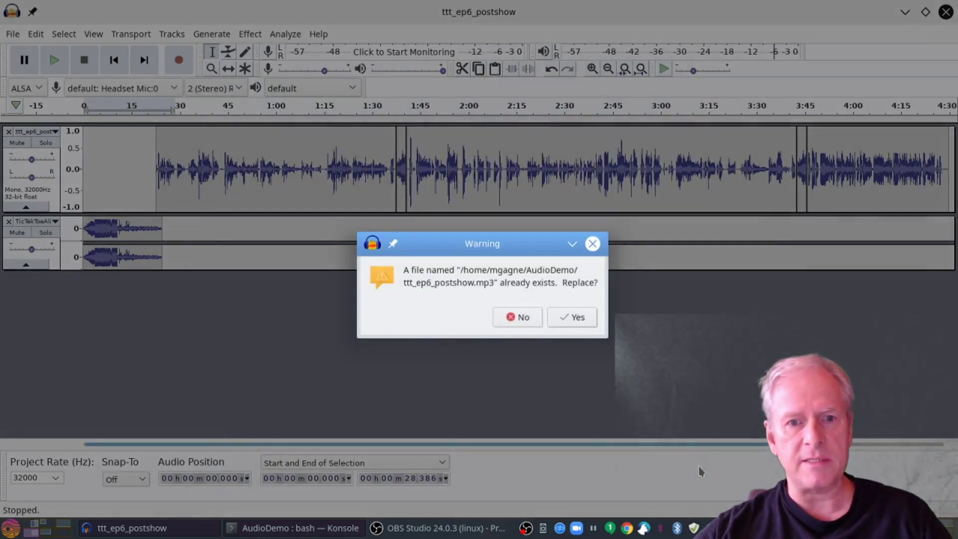
click(514, 318)
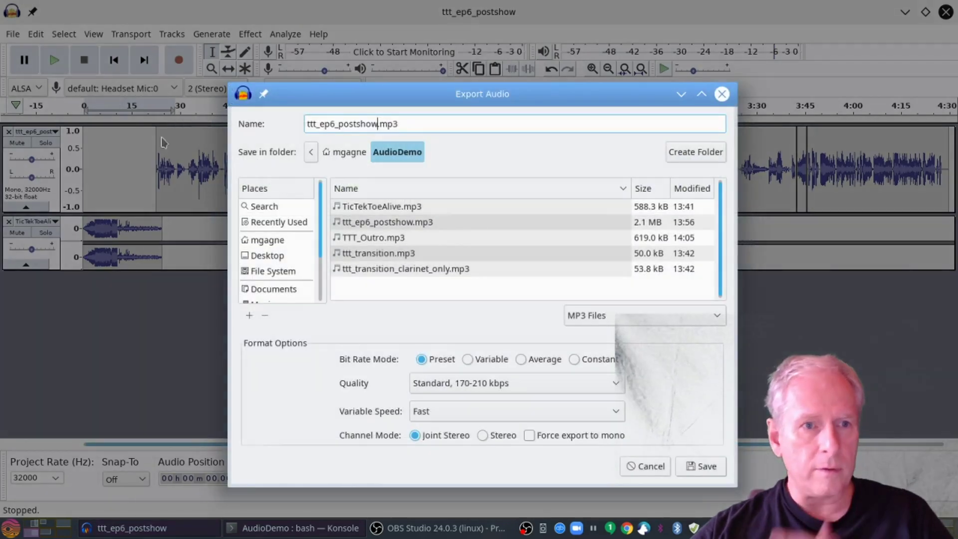
Name the export ttt_ep6_postshow_audacity.mp3, save it and accept the metadata tags as they are
click(375, 124)
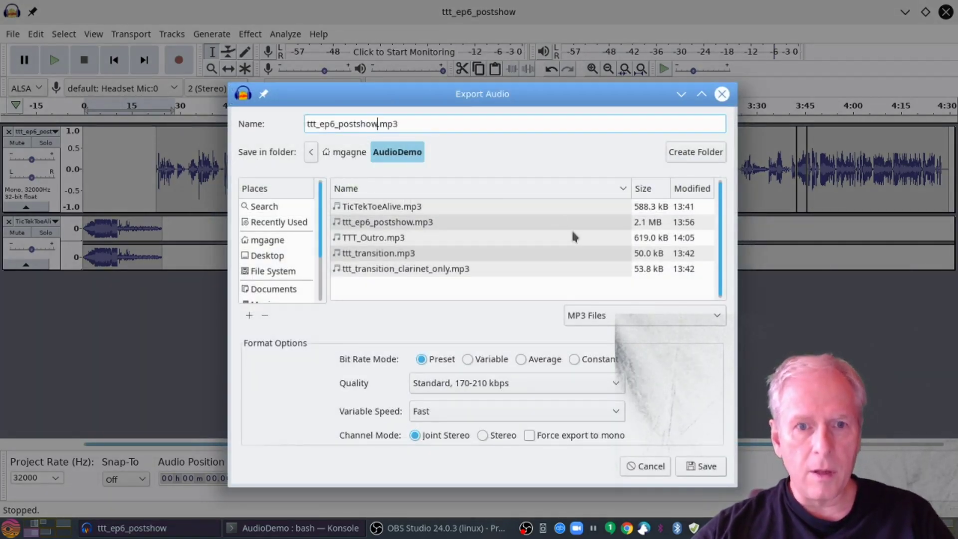
text(_au)
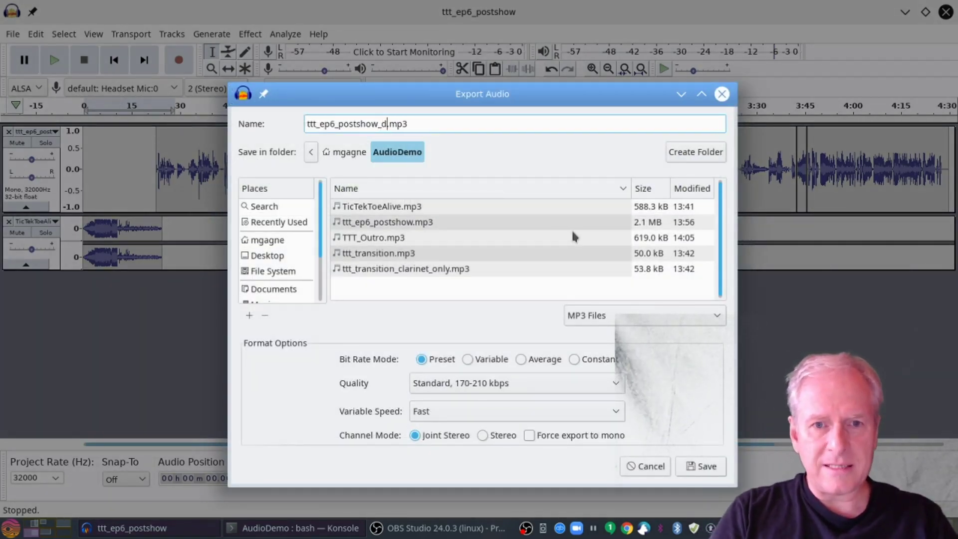
text(dacity)
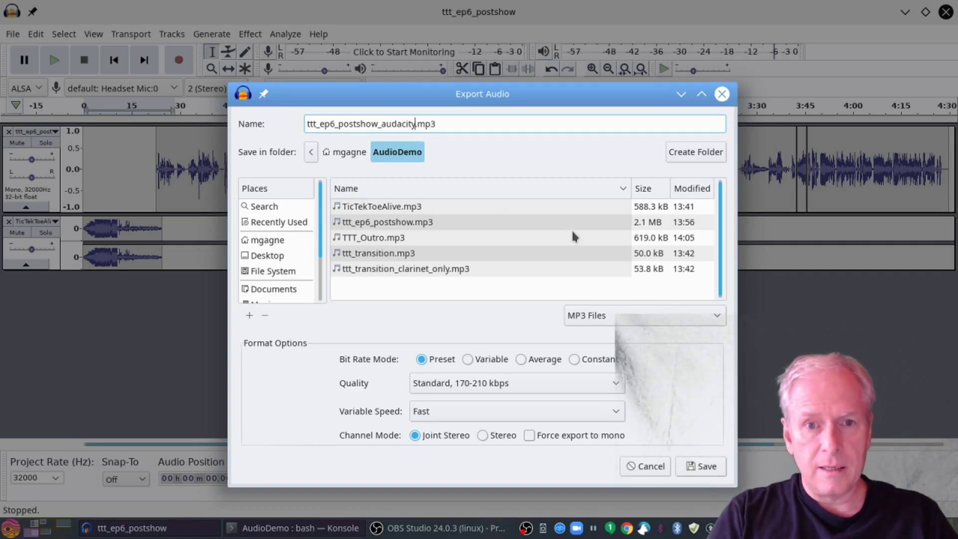
click(715, 468)
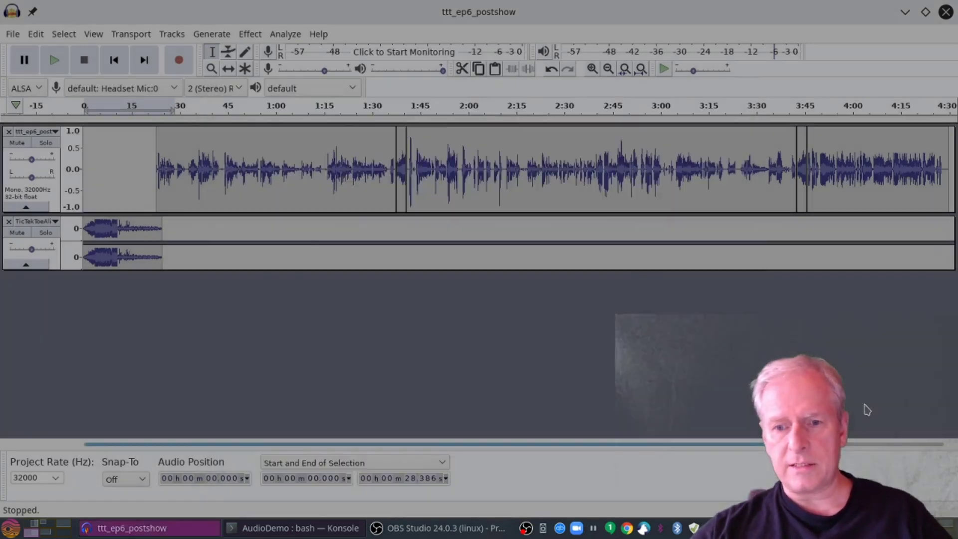
click(597, 280)
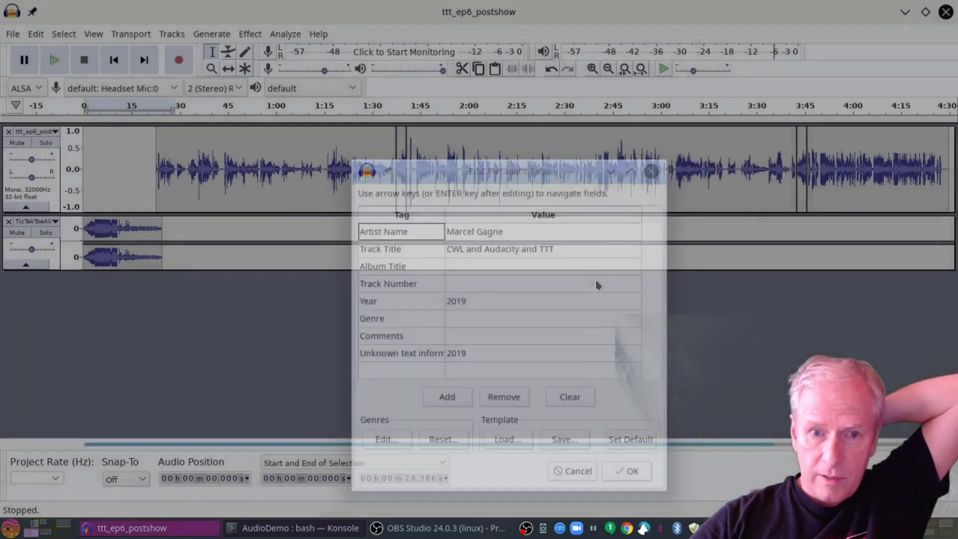
click(626, 471)
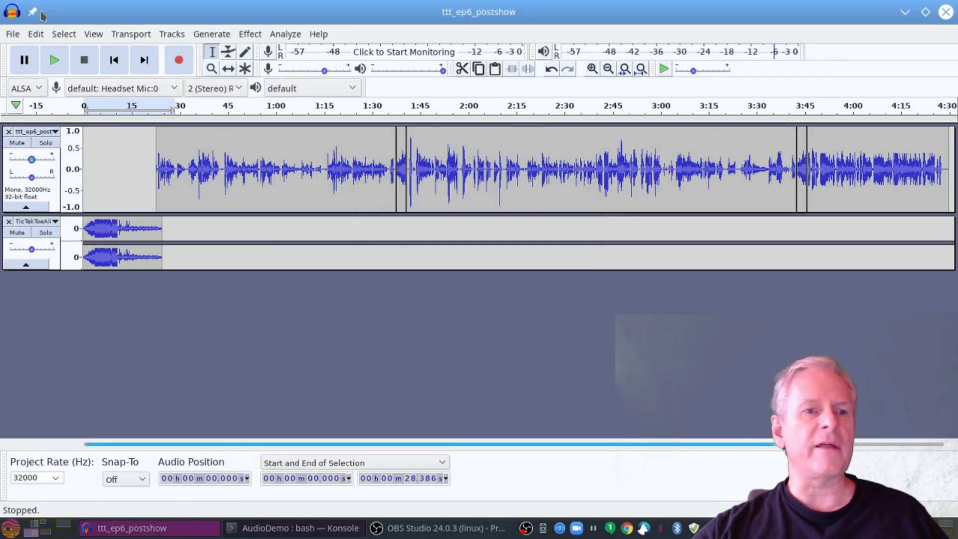
Save the project in the AudioDemo folder as ttt_ep6_postshow_audacity.aup
click(12, 34)
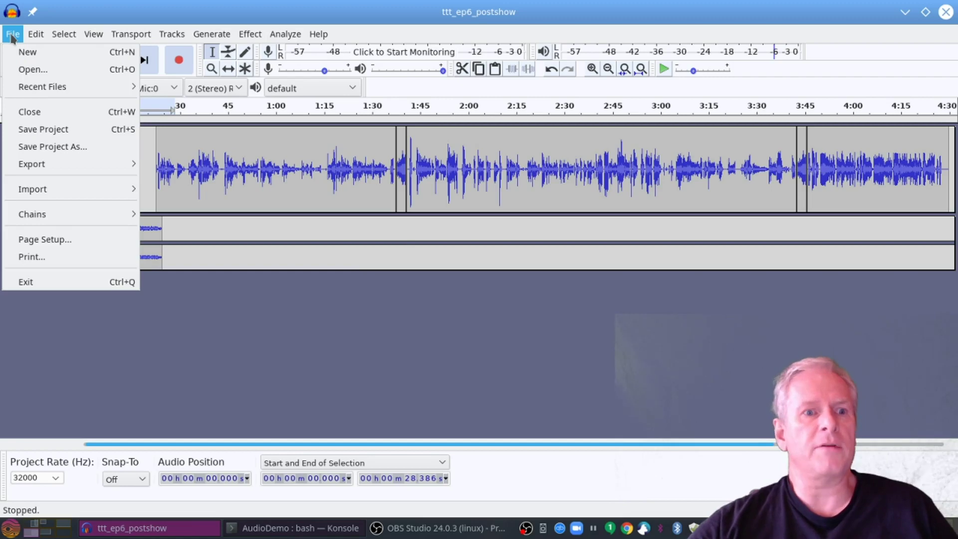
click(53, 147)
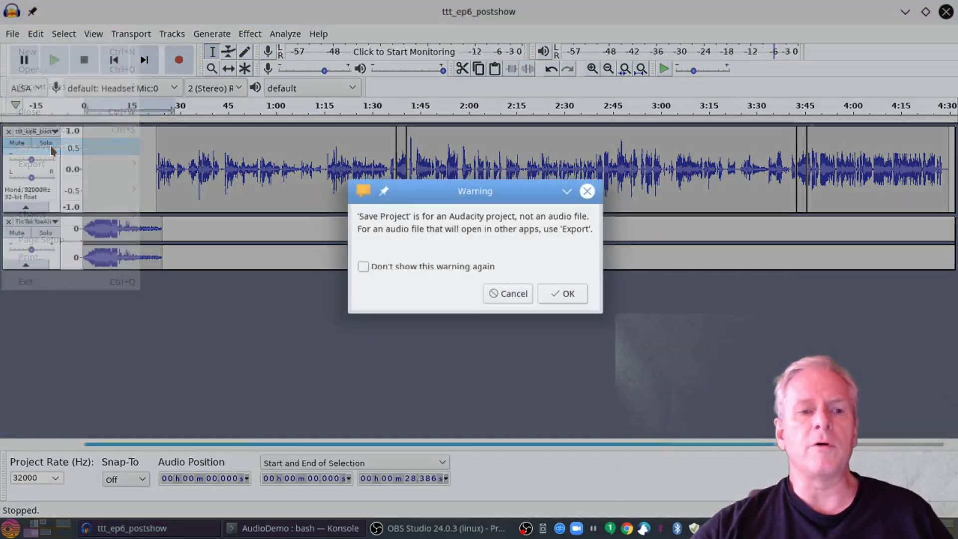
click(563, 295)
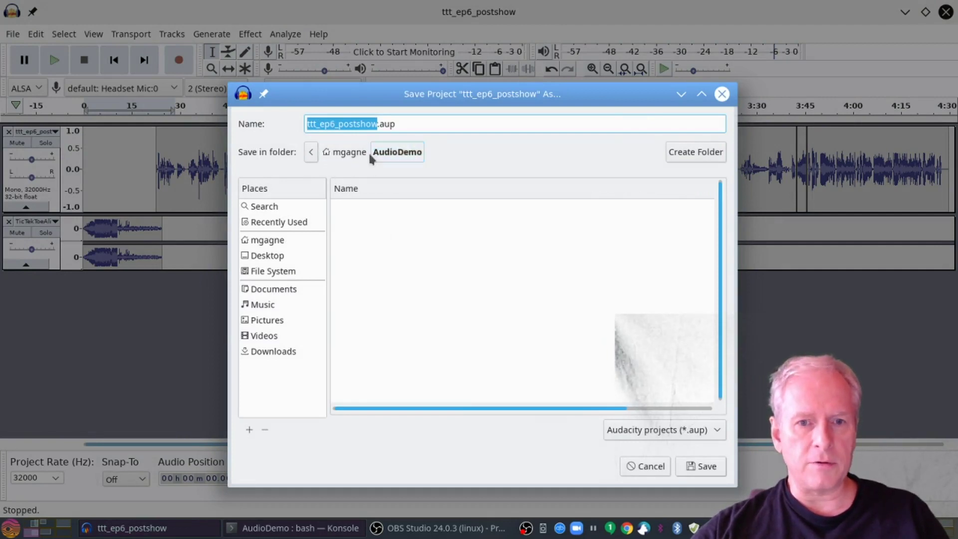
click(379, 124)
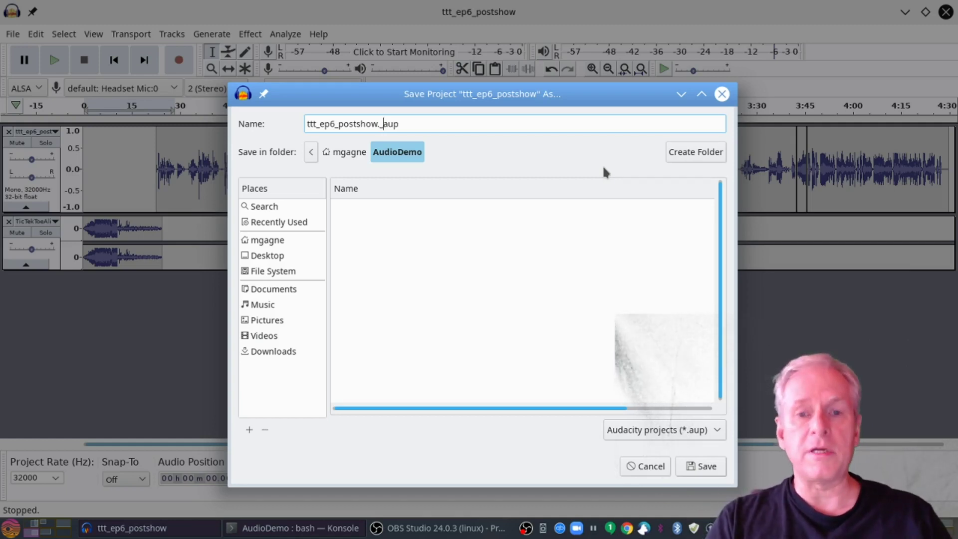
text(.)
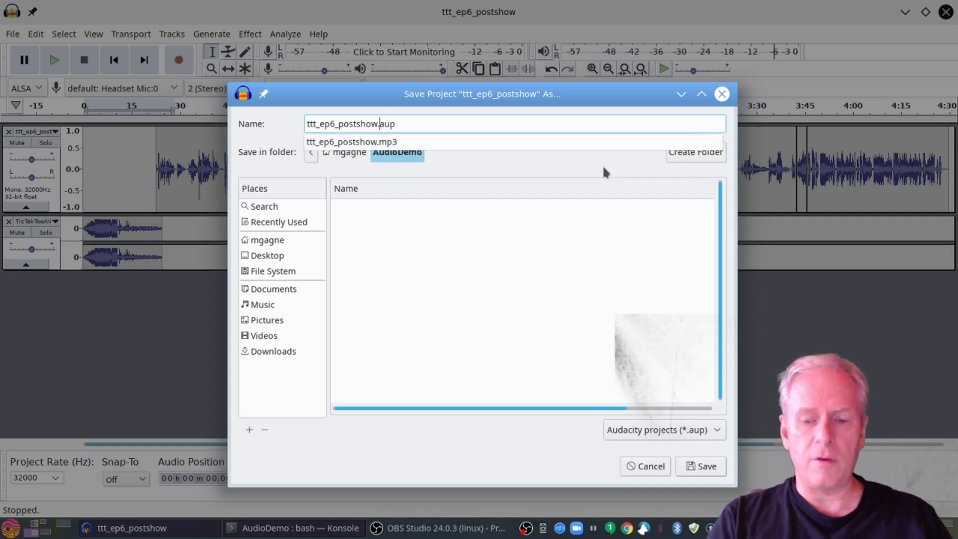
key(Left)
text(_audac)
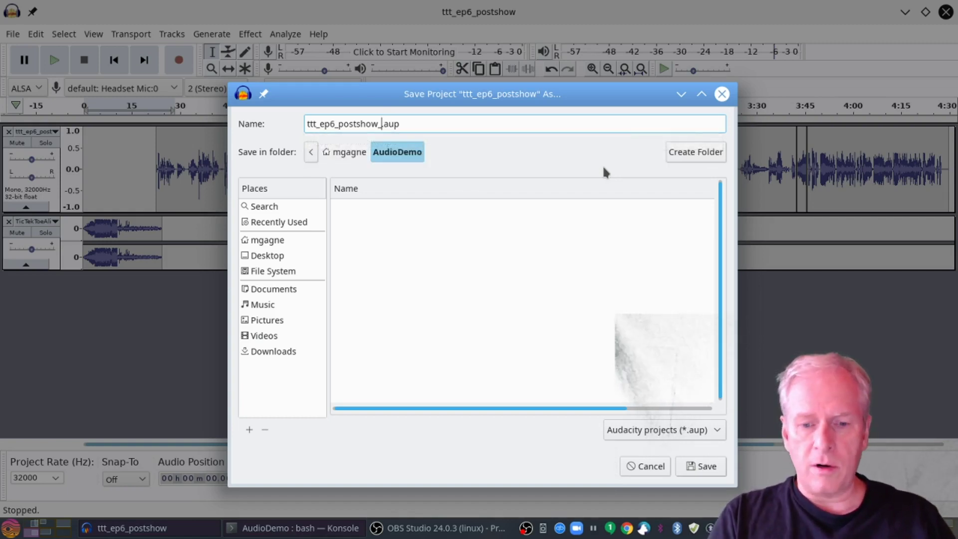
text(ity)
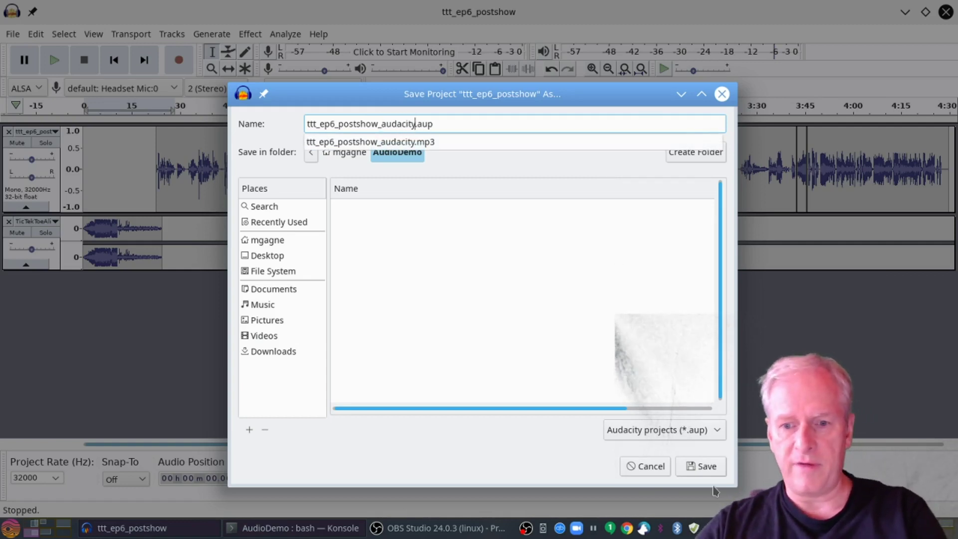
key(Escape)
click(708, 467)
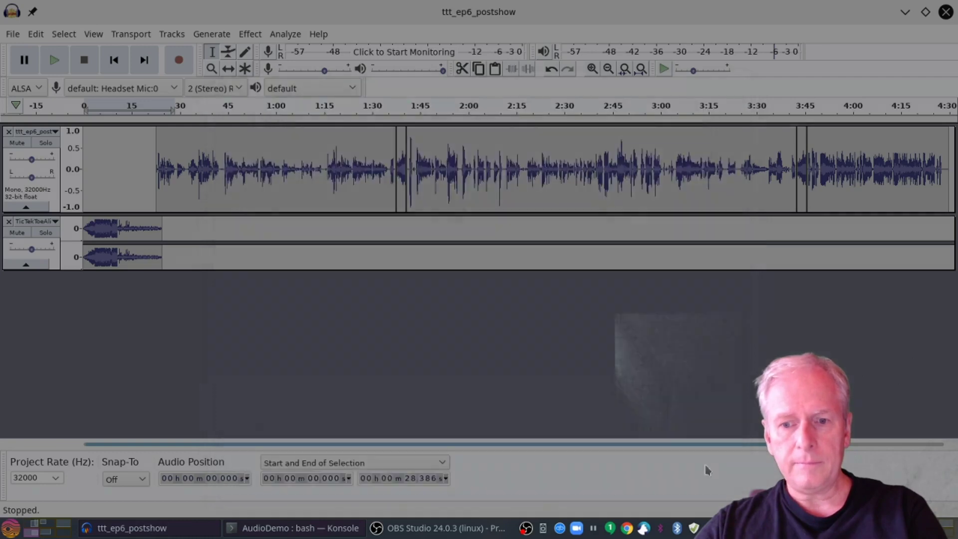
Quit Audacity, relaunch it from an application search and dismiss its welcome window
click(11, 34)
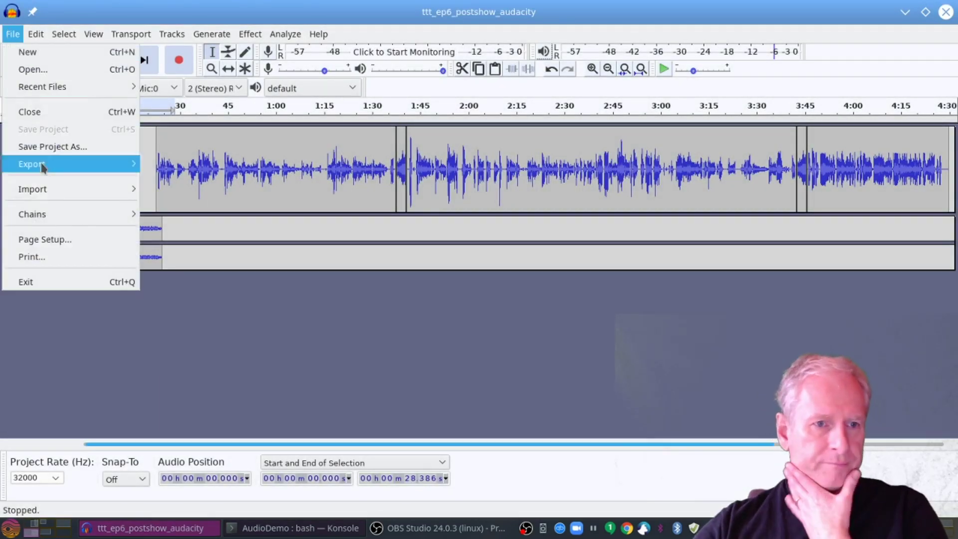
click(86, 283)
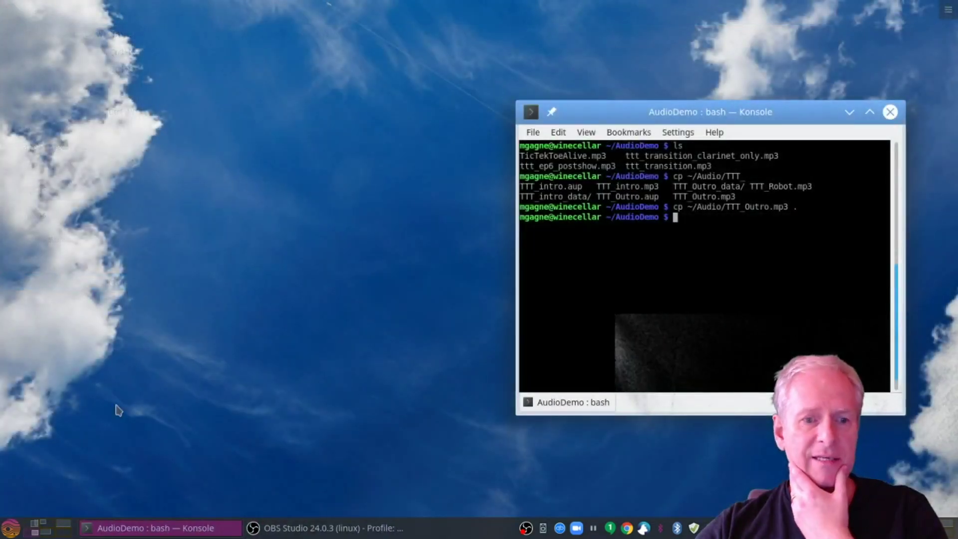
click(10, 528)
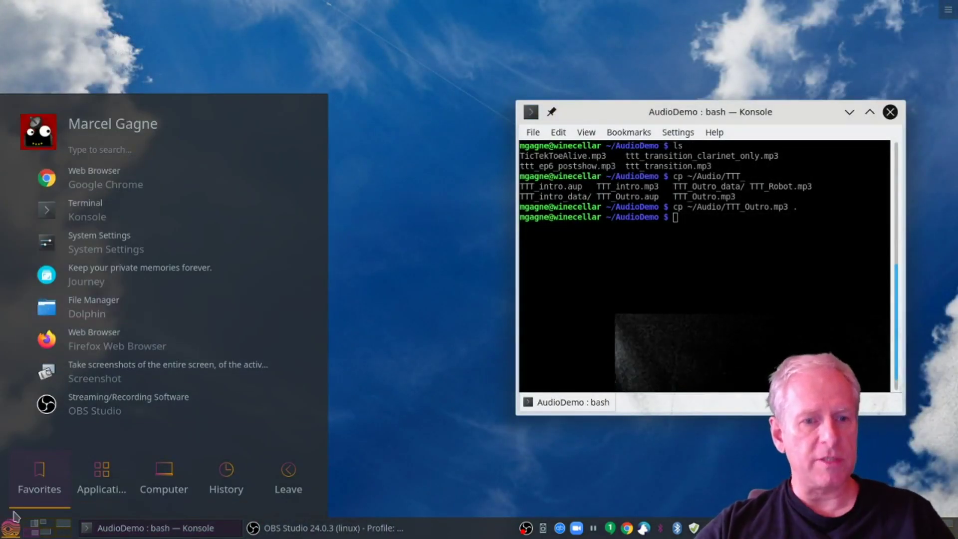
text(auca)
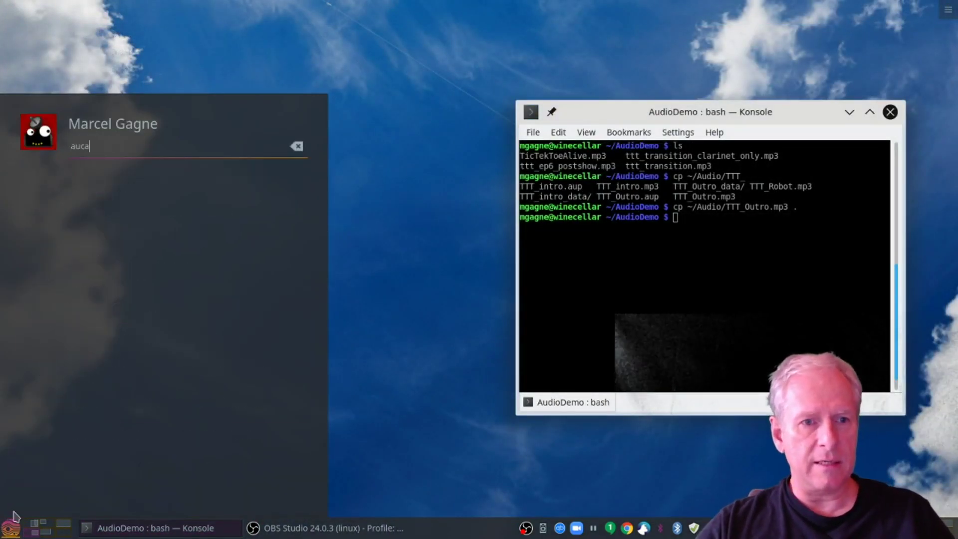
key(BackSpace)
key(BackSpace)
text(da)
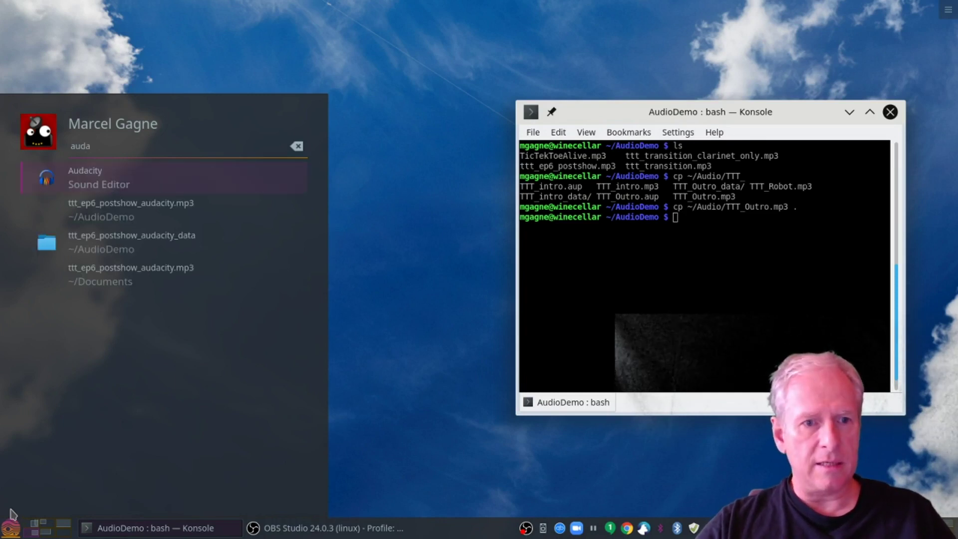
click(203, 177)
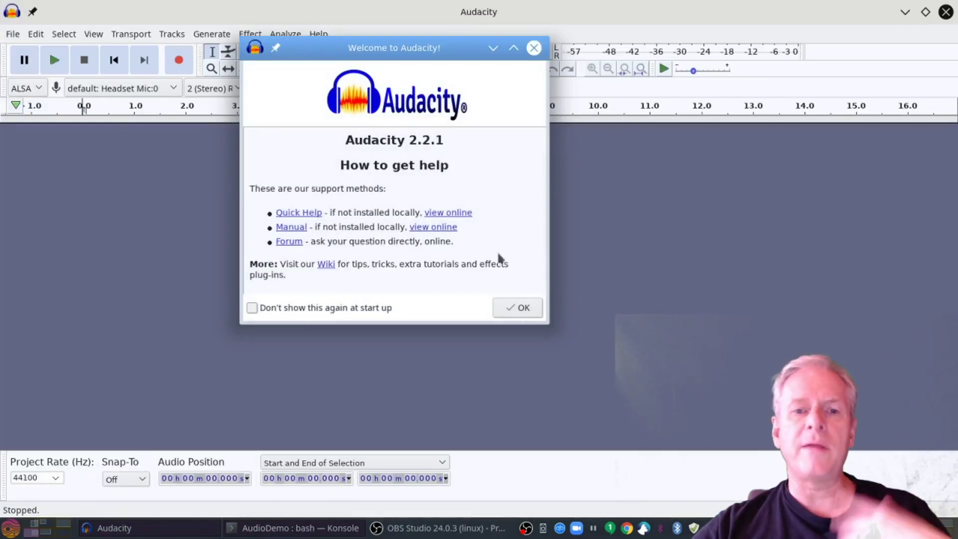
click(532, 312)
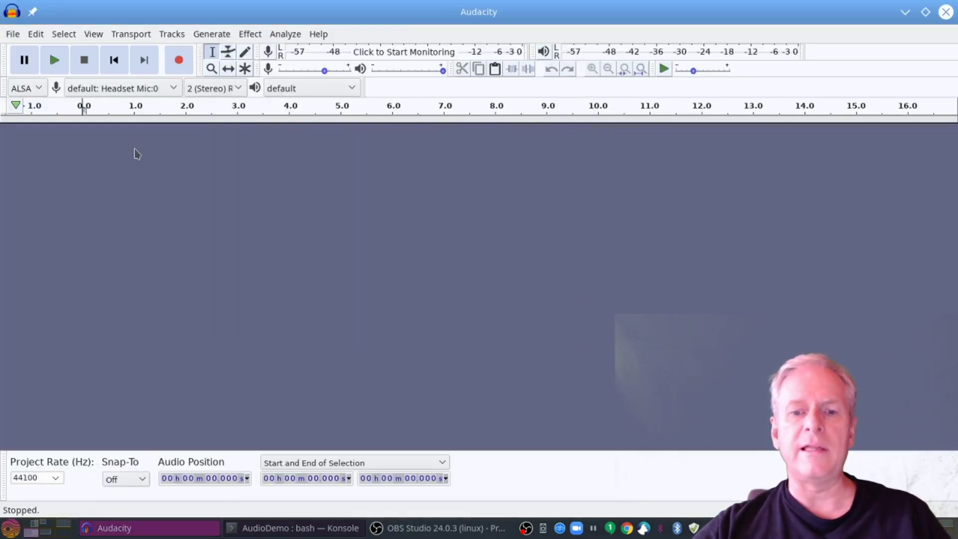
Open the saved project ttt_ep6_postshow_audacity.aup from the AudioDemo folder
click(18, 34)
mouse_move(58, 165)
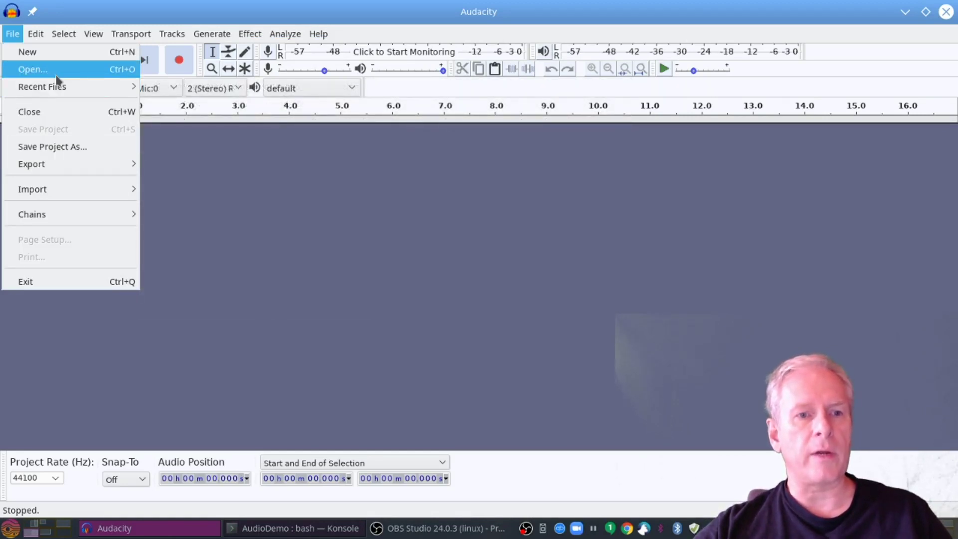
mouse_move(57, 94)
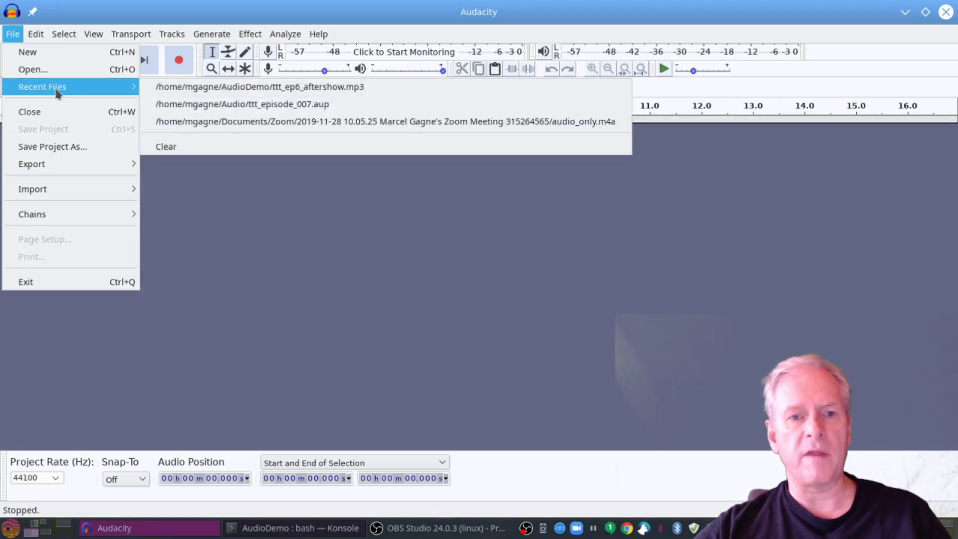
click(33, 70)
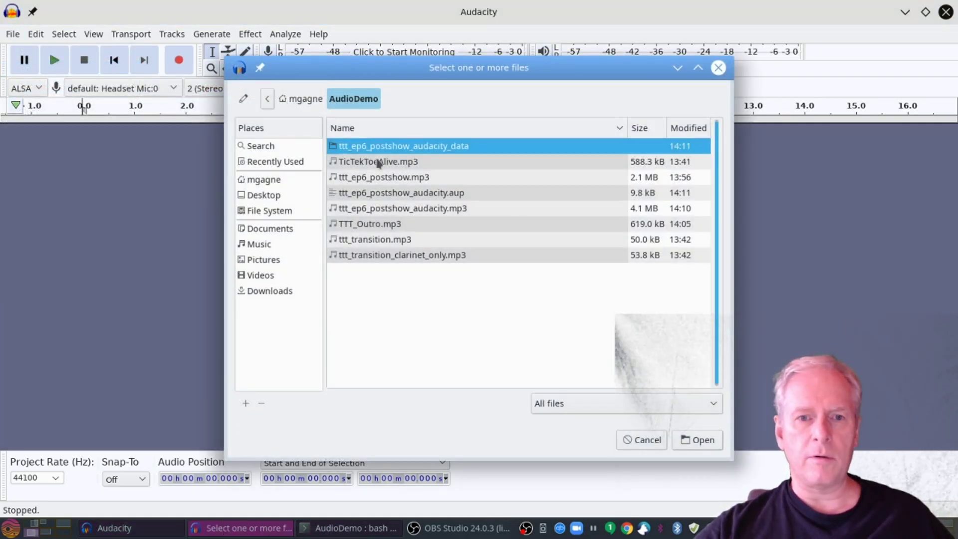
click(420, 194)
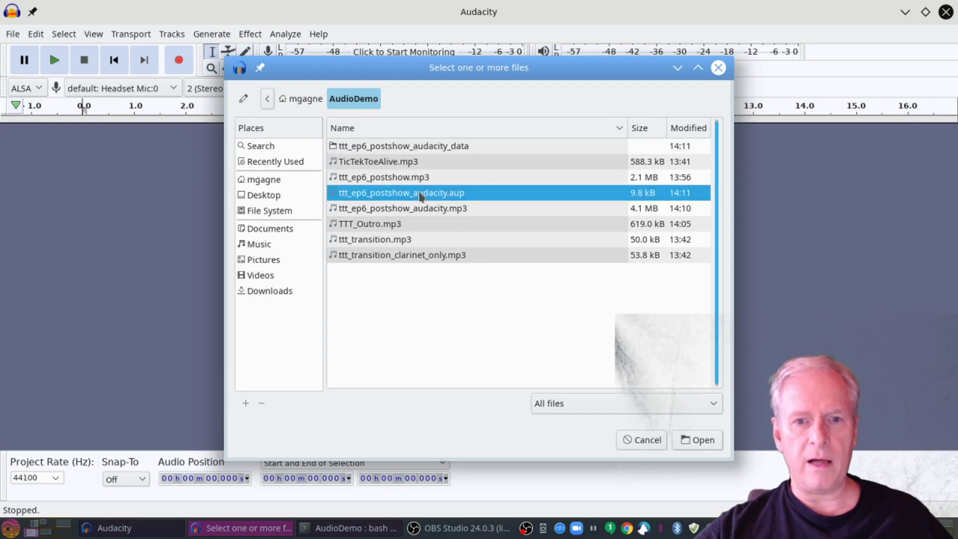
click(701, 443)
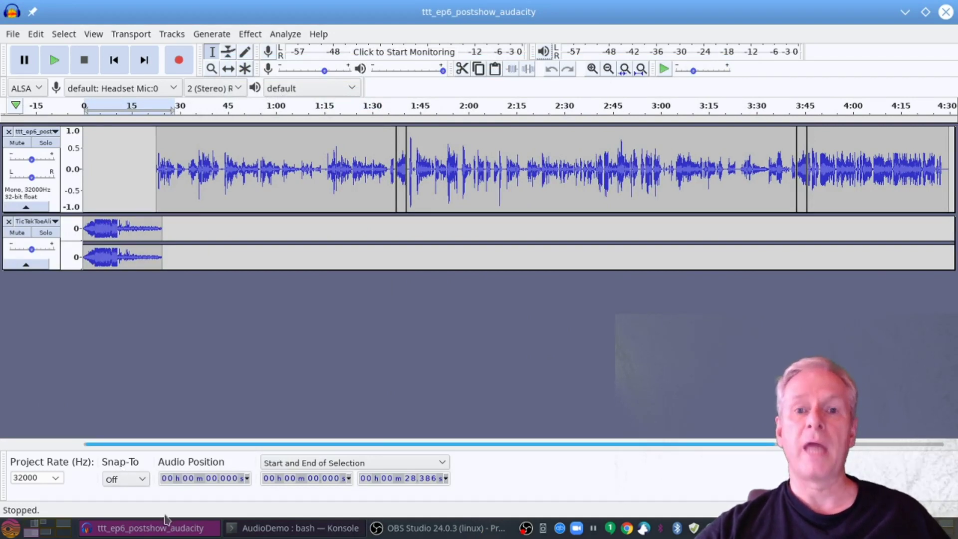
Switch to the Konsole terminal and list the files in the AudioDemo folder with ls
click(295, 528)
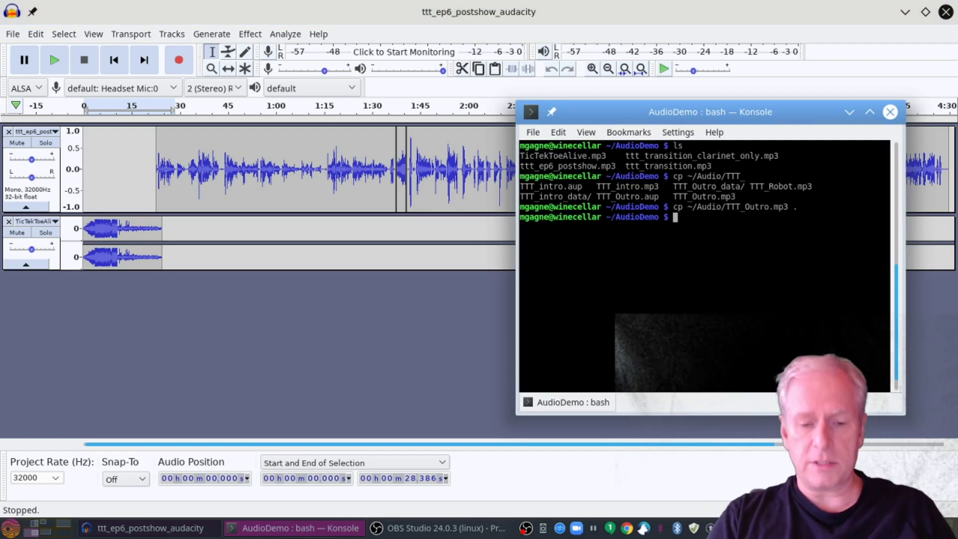
text(ls)
key(Return)
Play ttt_ep6_postshow_audacity.mp3 with mplayer in the terminal and quit playback after a few seconds
text(mplayer )
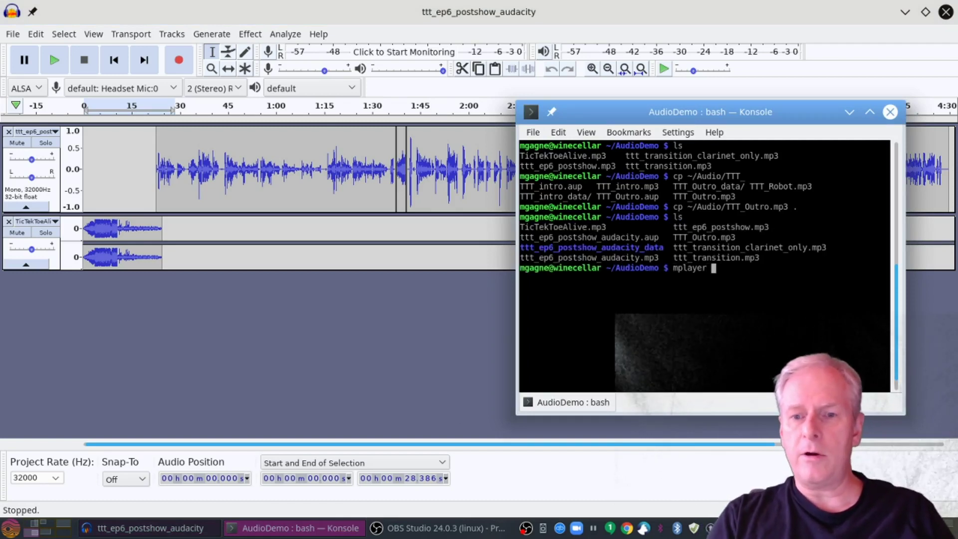
text(t)
key(Tab)
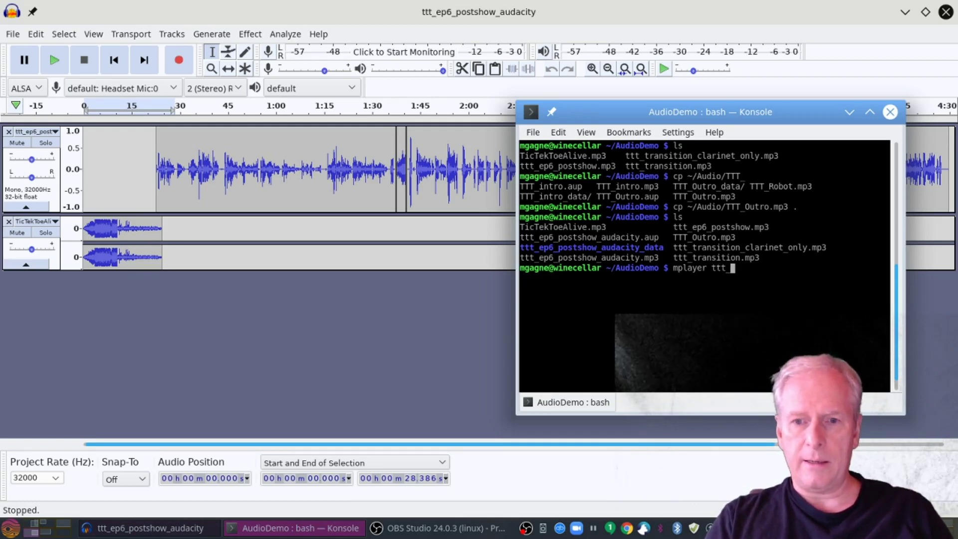
text(e)
key(Tab)
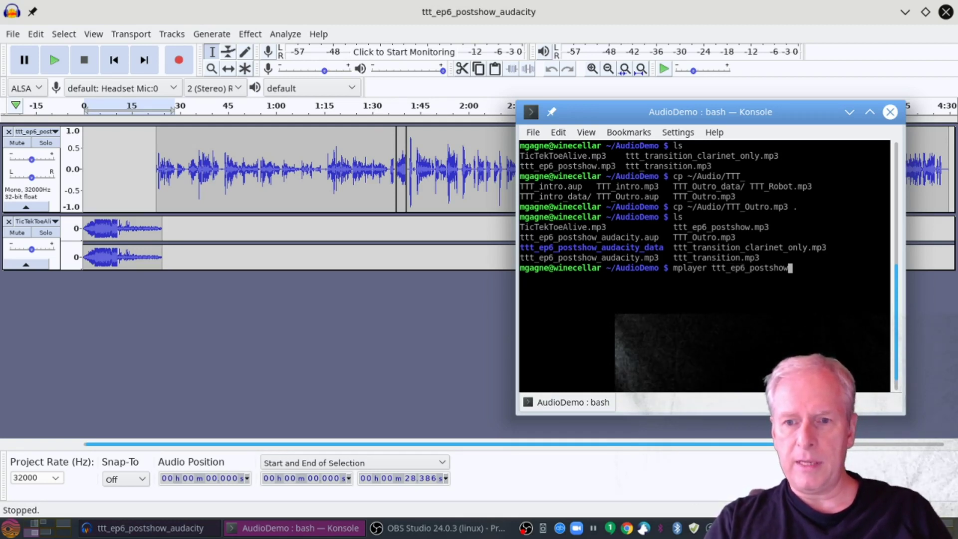
text(_)
key(Tab)
text(.mp3 )
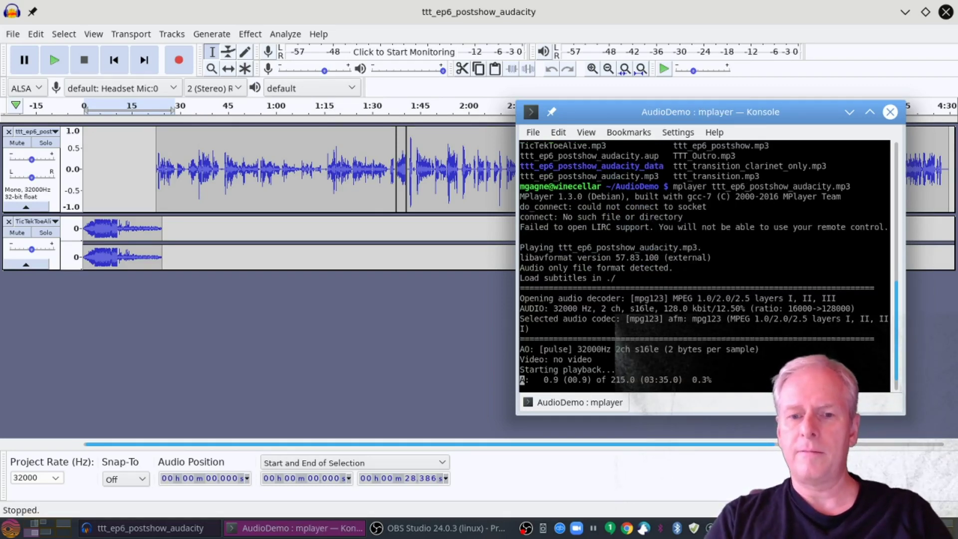
text(q)
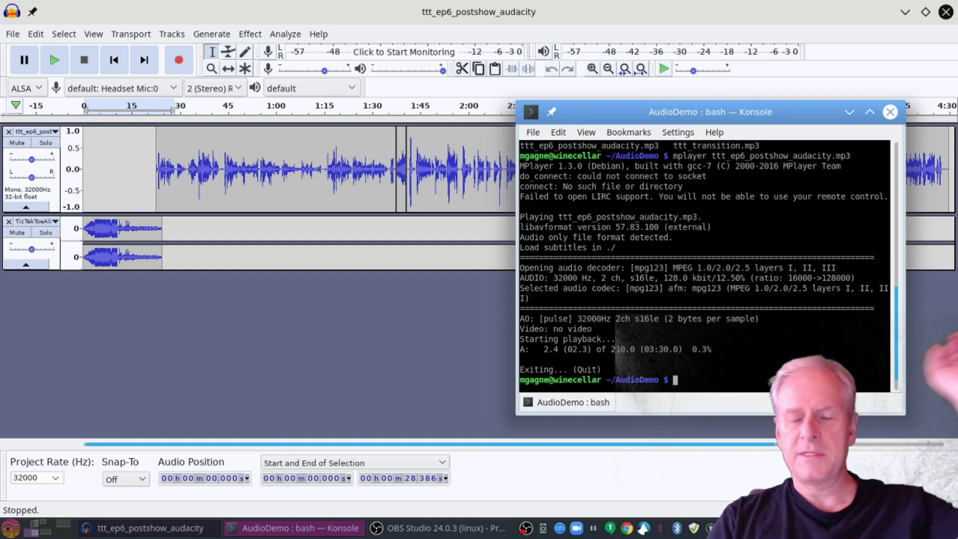